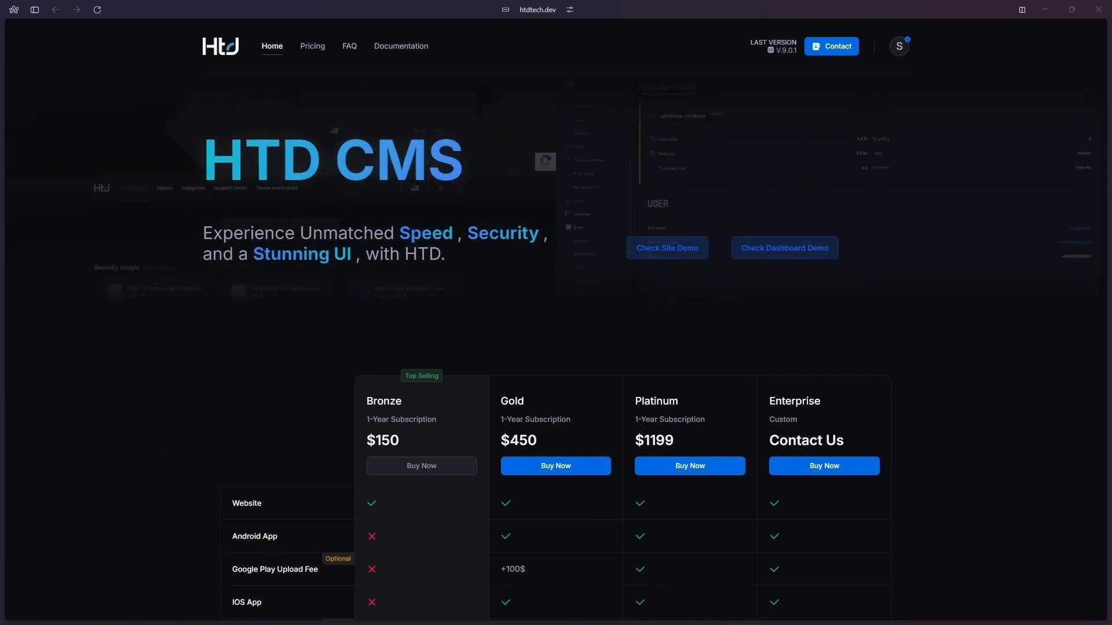
Review the HTD CMS pricing plans comparison table.
scroll(958, 274, "down", 4)
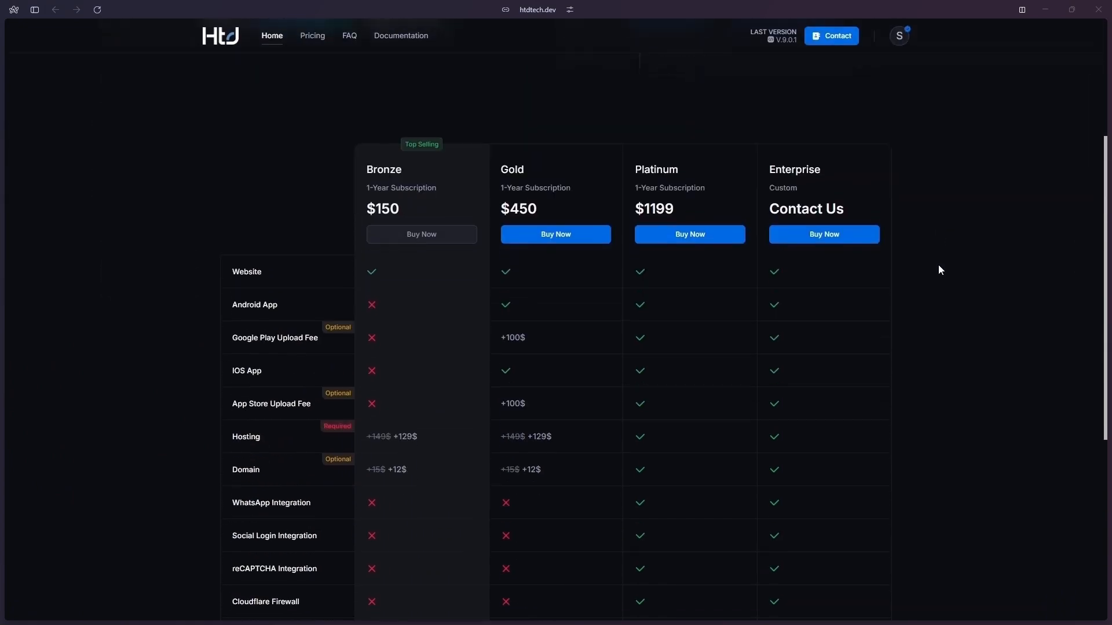
scroll(884, 277, "down", 1)
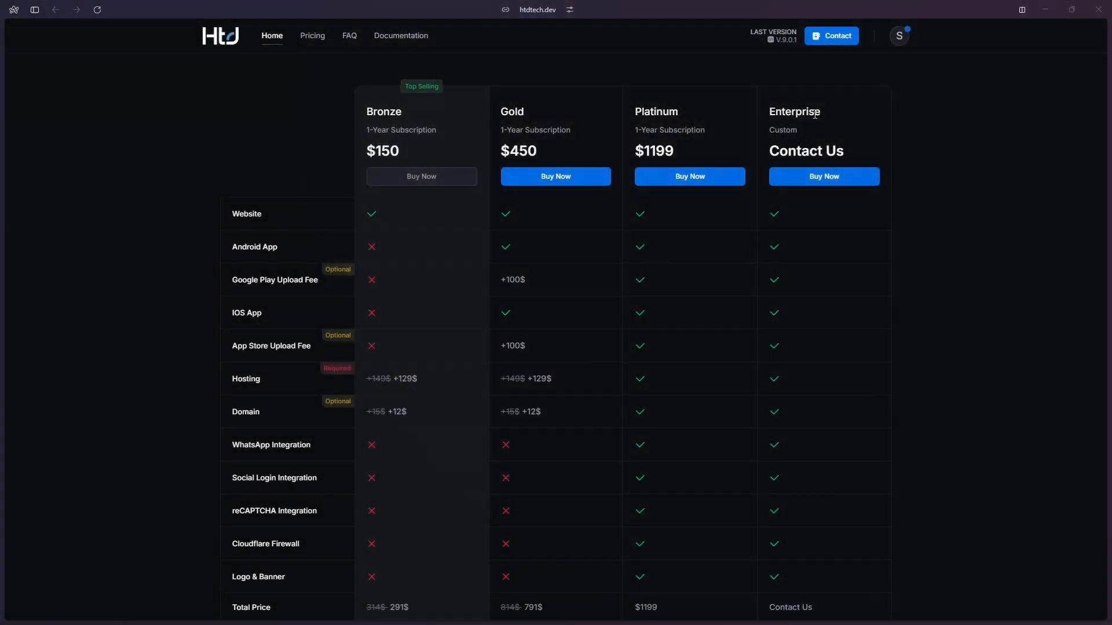
scroll(822, 259, "down", 2)
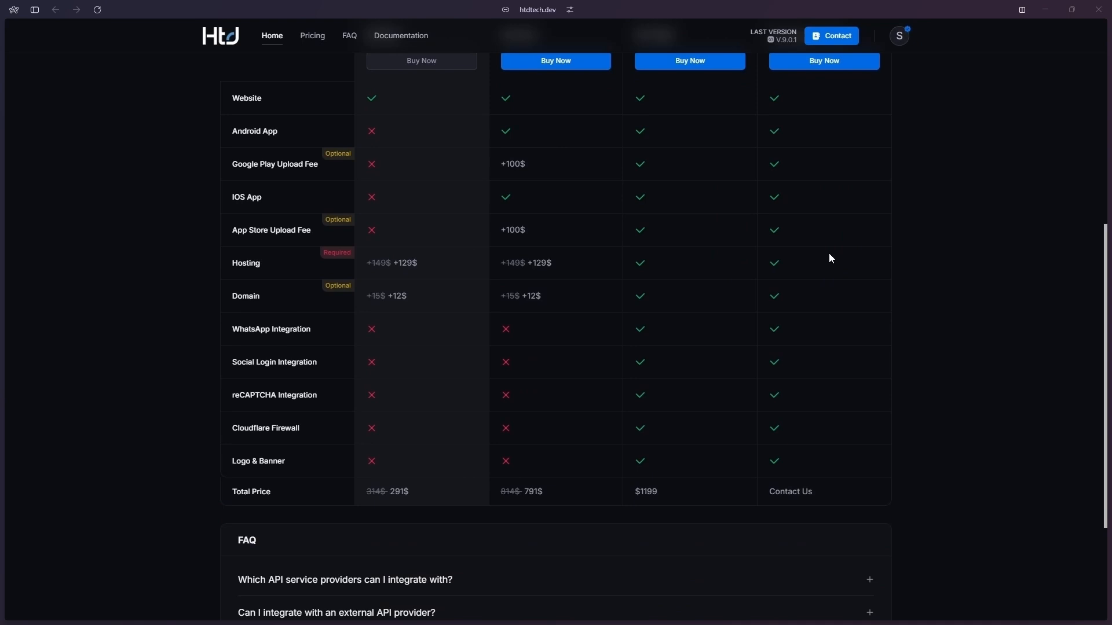
scroll(829, 253, "up", 2)
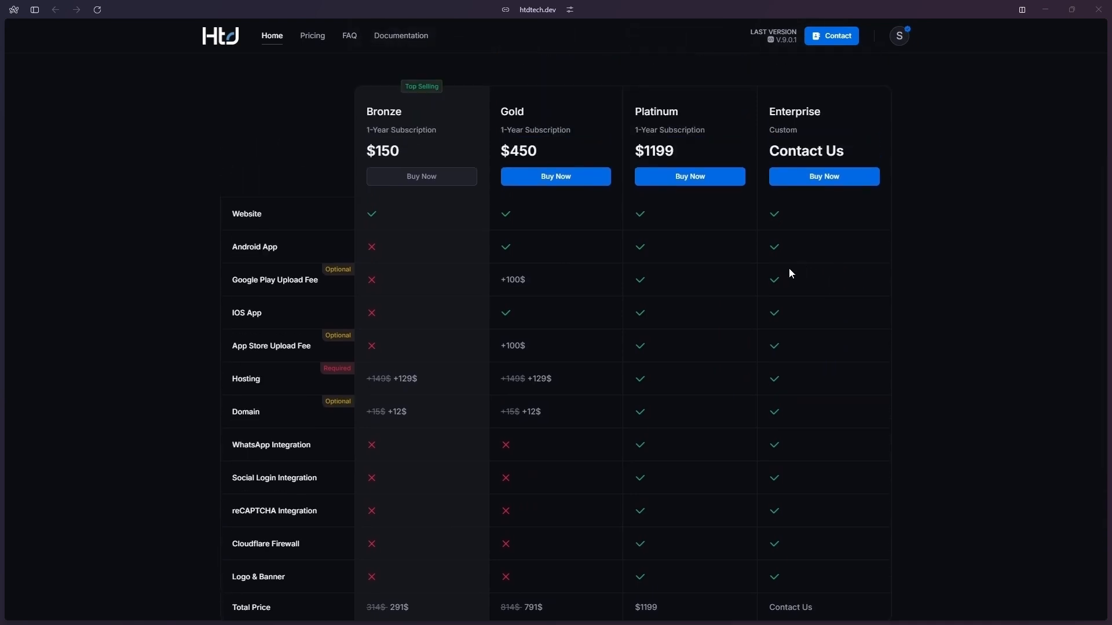
Paste the account e-mail into the admin sign-in field and request a login code.
key("alt+Tab")
left_click(590, 306)
key("alt+Tab")
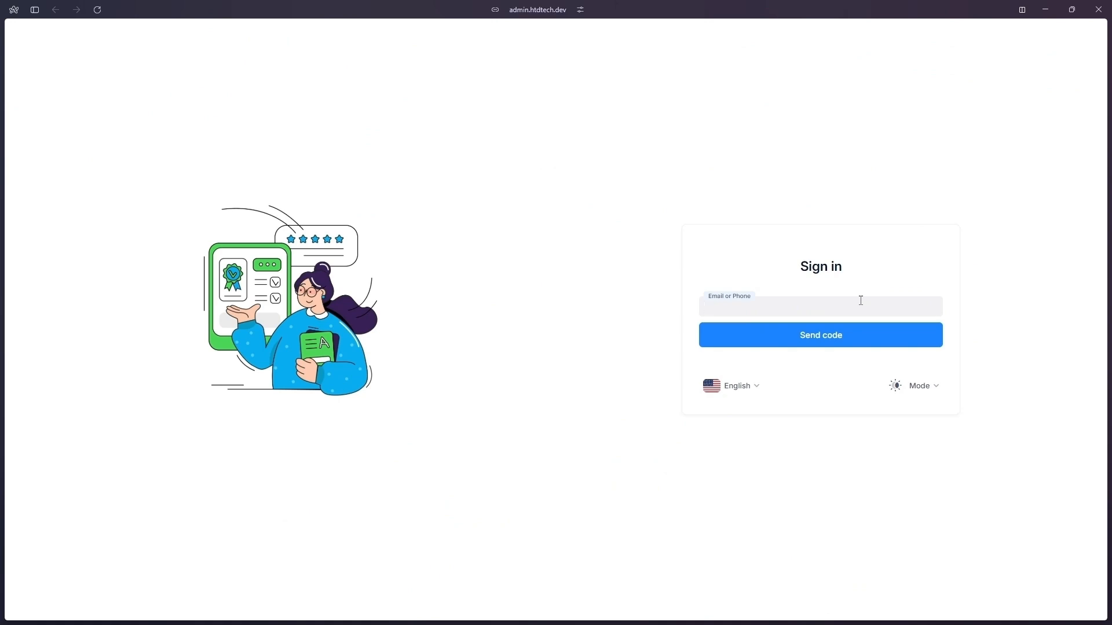
key("ctrl+v")
left_click(815, 341)
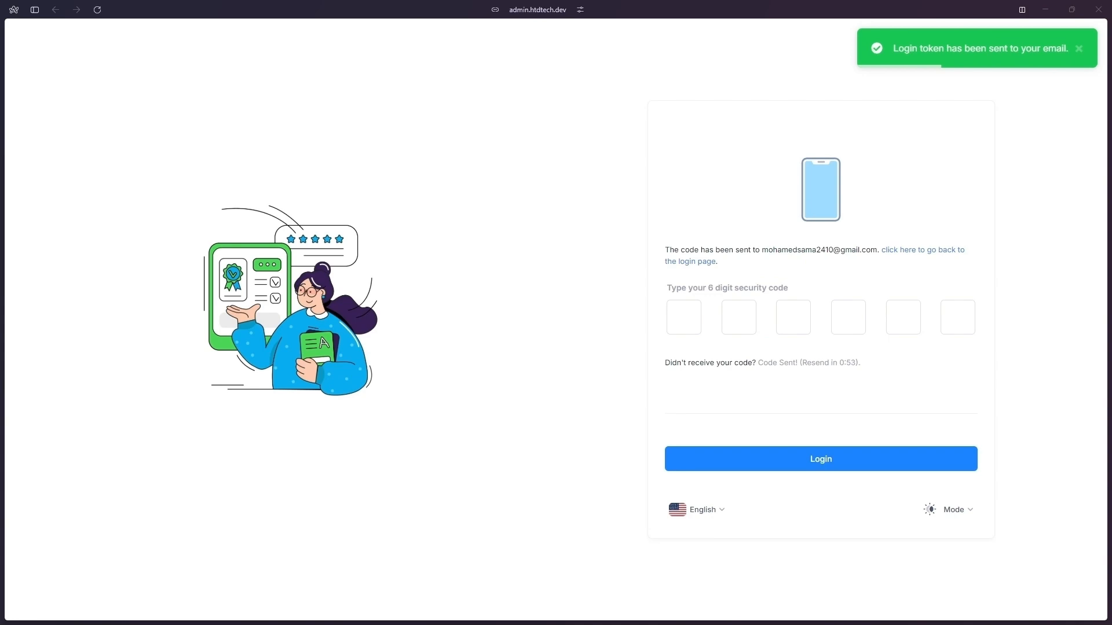
Paste the 6-digit security code and log in to the admin panel.
left_click(679, 317)
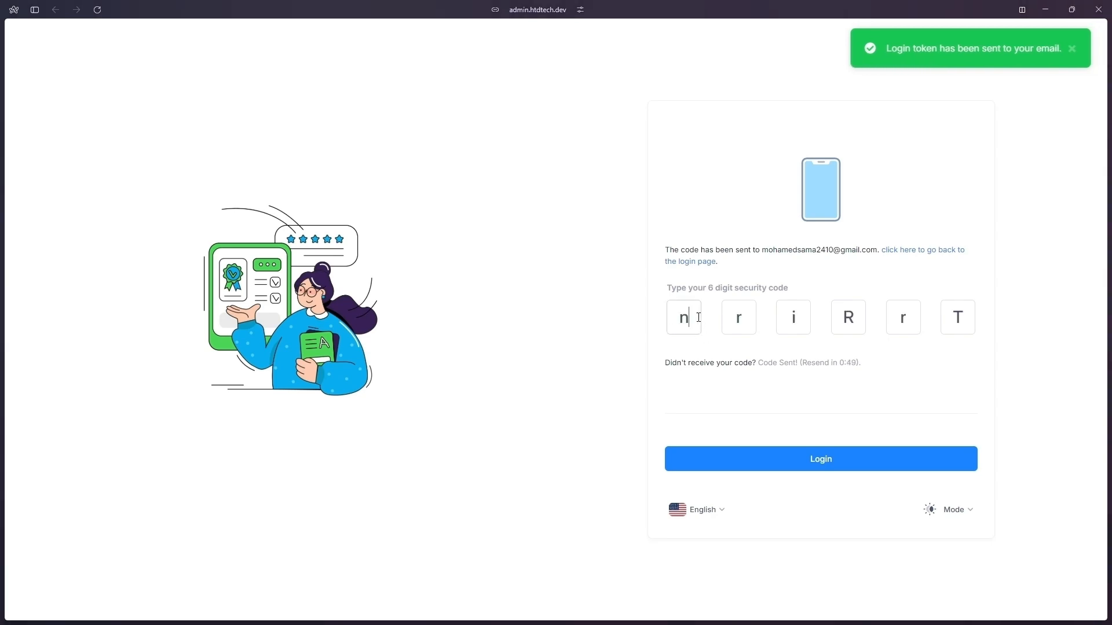
left_click(821, 463)
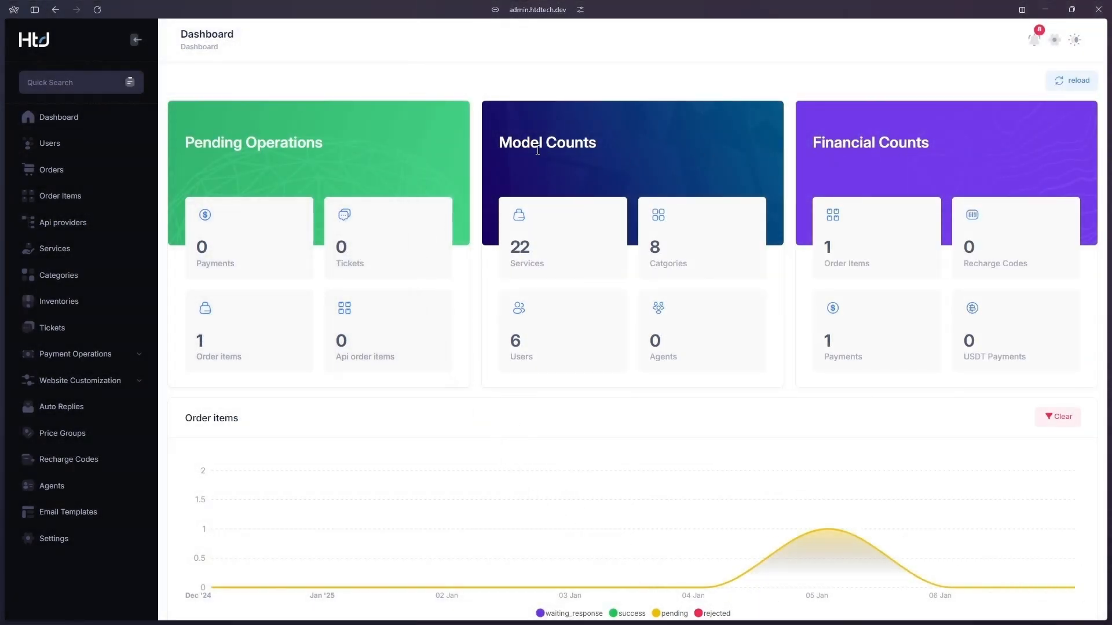
Browse the dashboard statistics and charts.
scroll(545, 174, "down", 4)
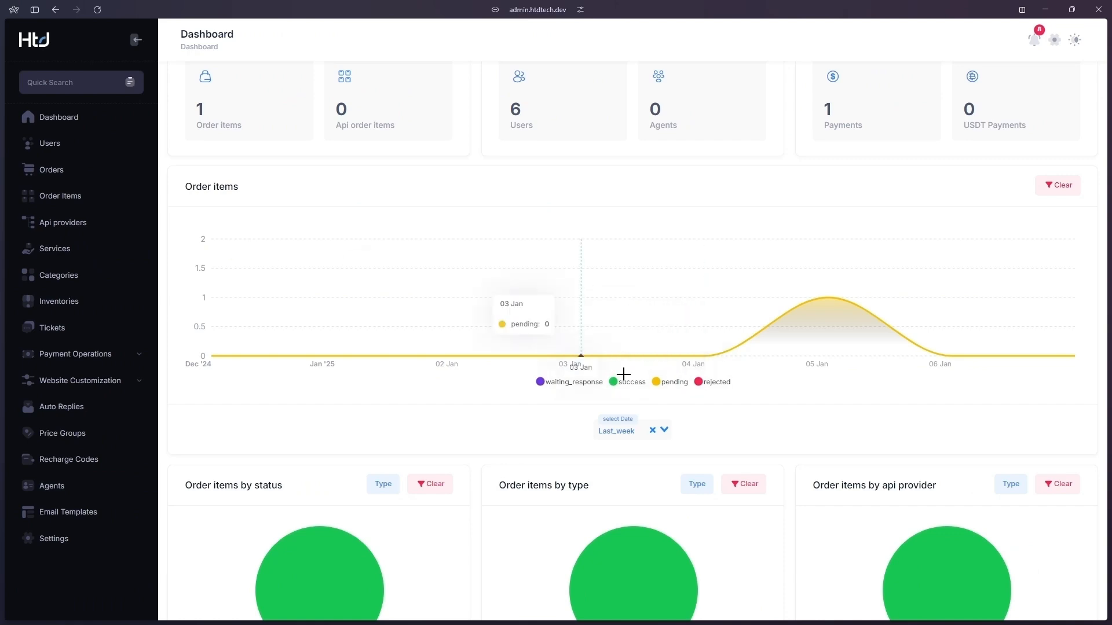
scroll(631, 344, "down", 5)
scroll(635, 324, "down", 3)
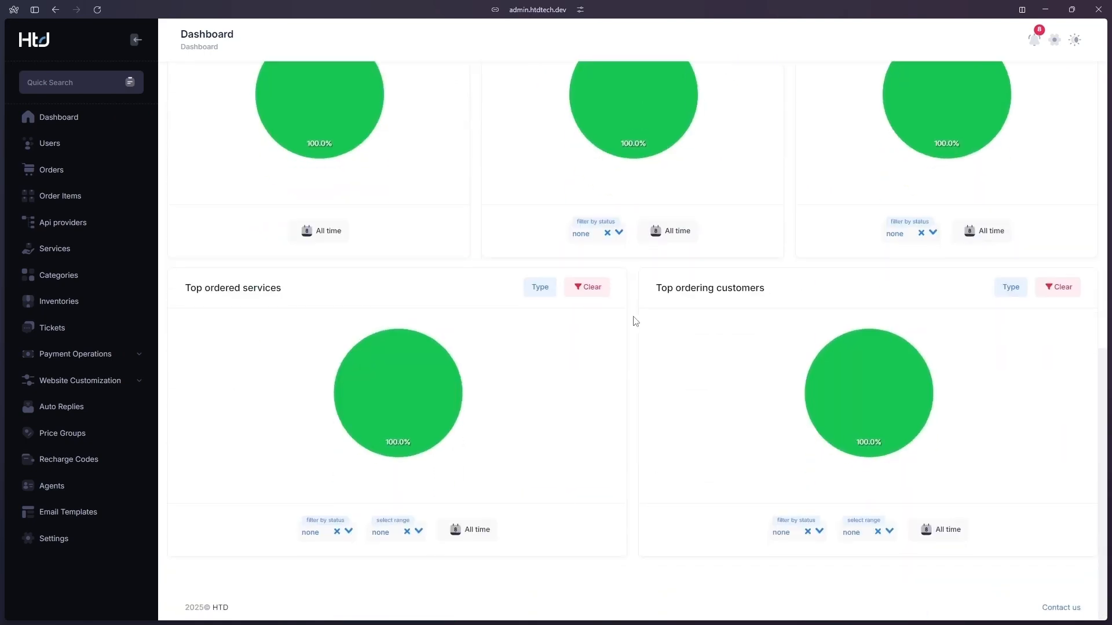
scroll(604, 308, "up", 3)
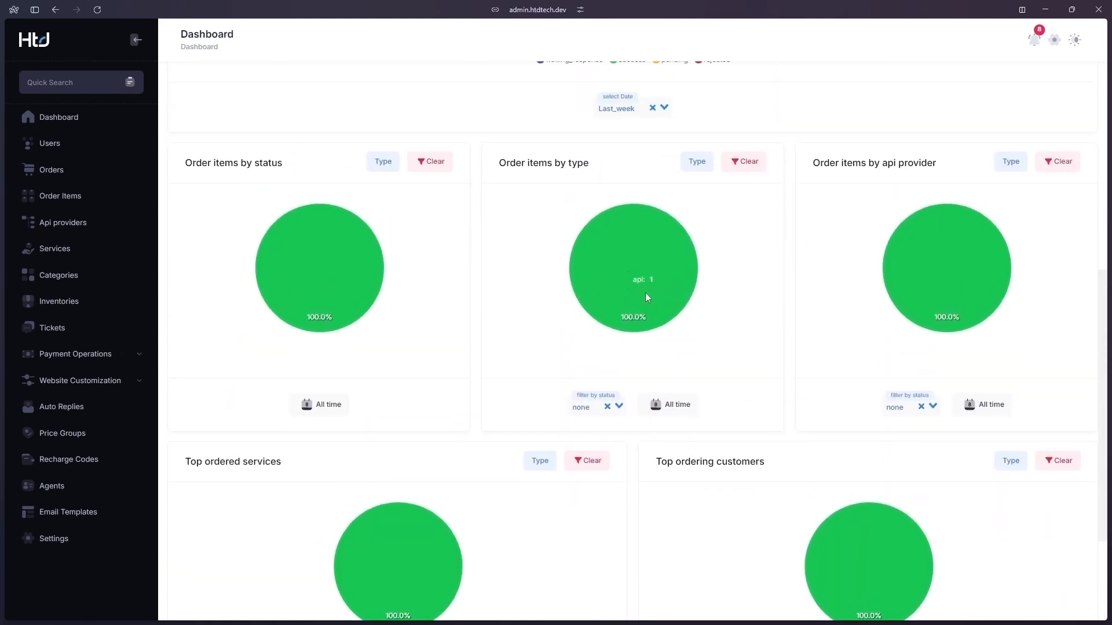
Open the users list and search it for demo.
left_click(70, 148)
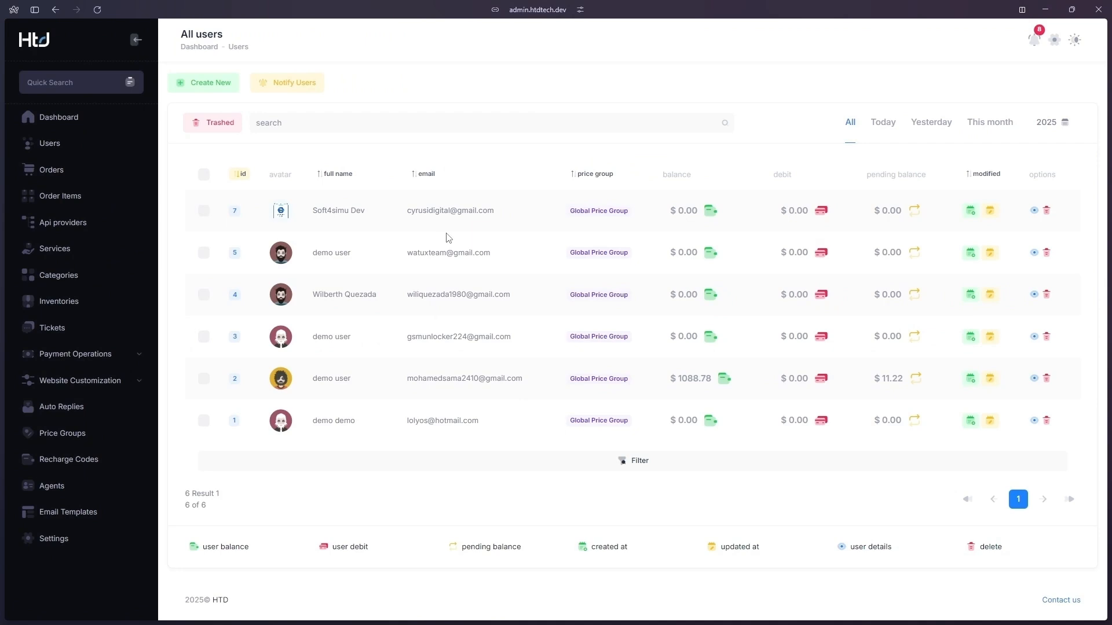
left_click(424, 125)
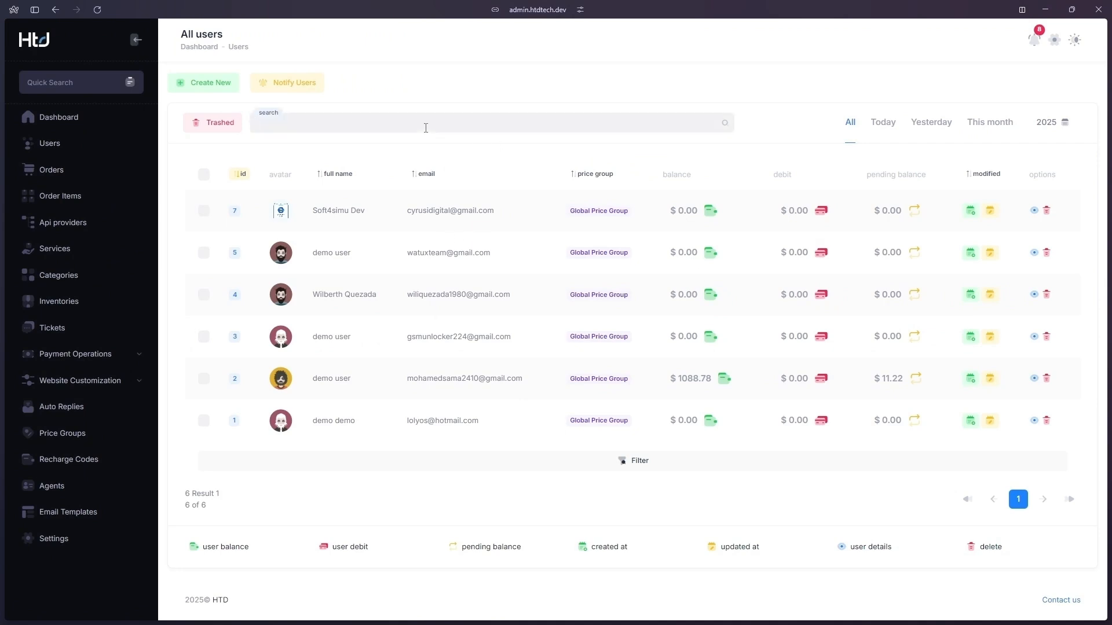
type("demo")
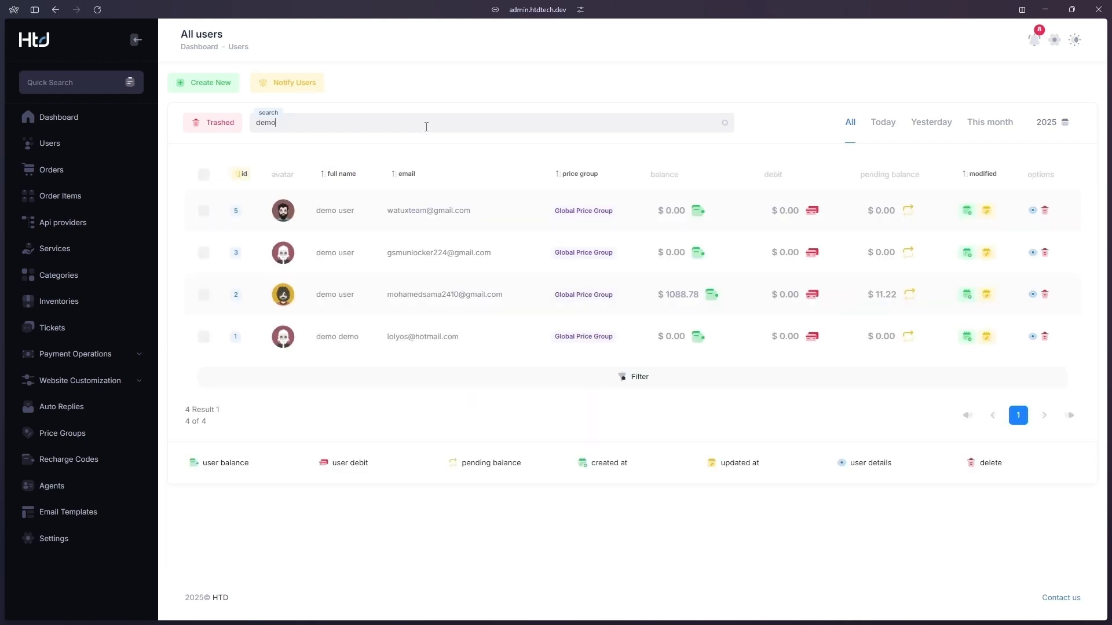
Clear the user search text.
key("ctrl+a")
key("ctrl+f")
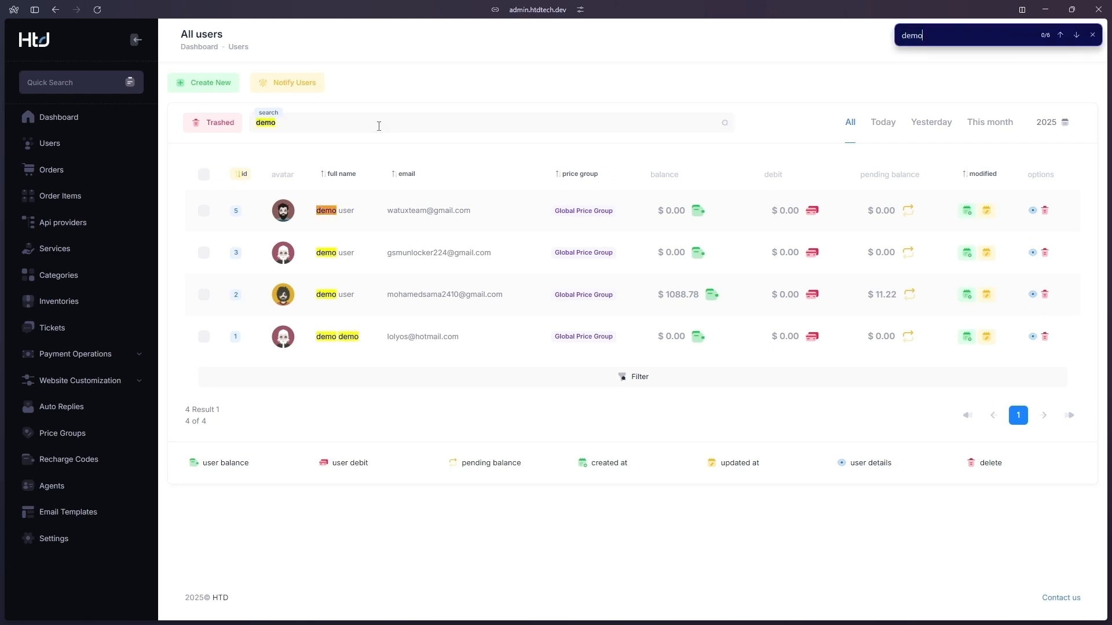
key("Escape")
key("ctrl+a")
key("BackSpace")
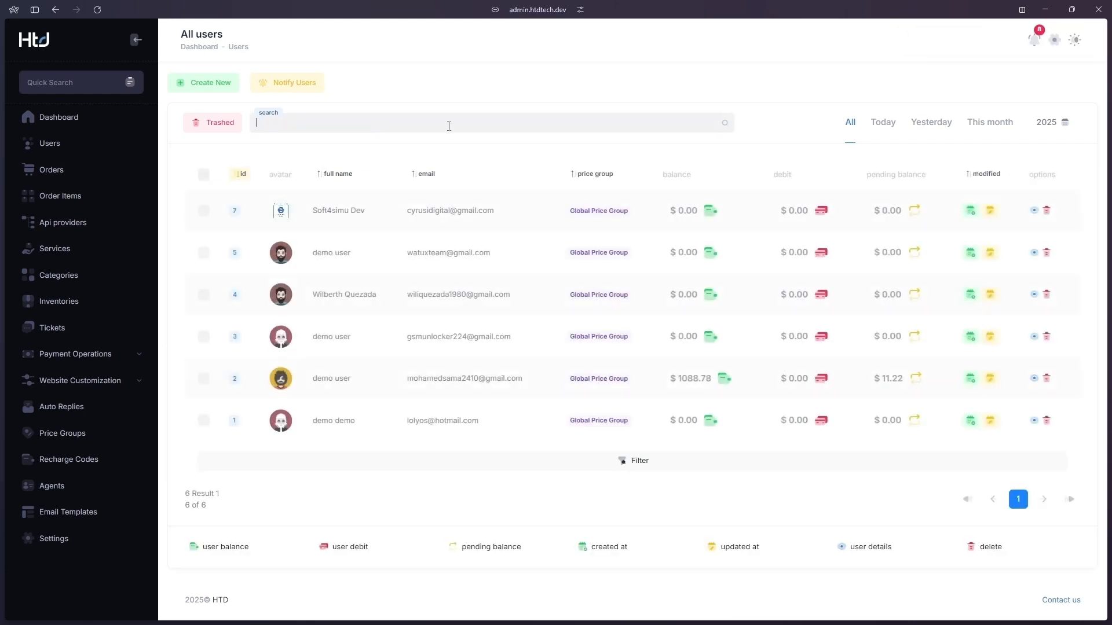
Filter the users list by full name demo and id 5.
left_click(730, 462)
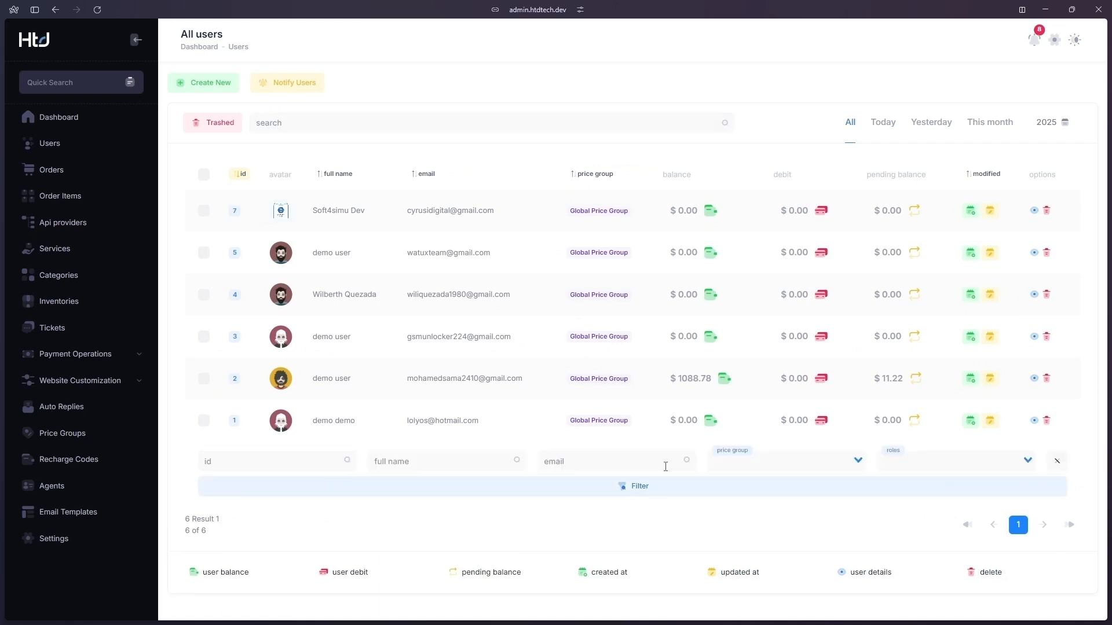
left_click(449, 462)
type("demo")
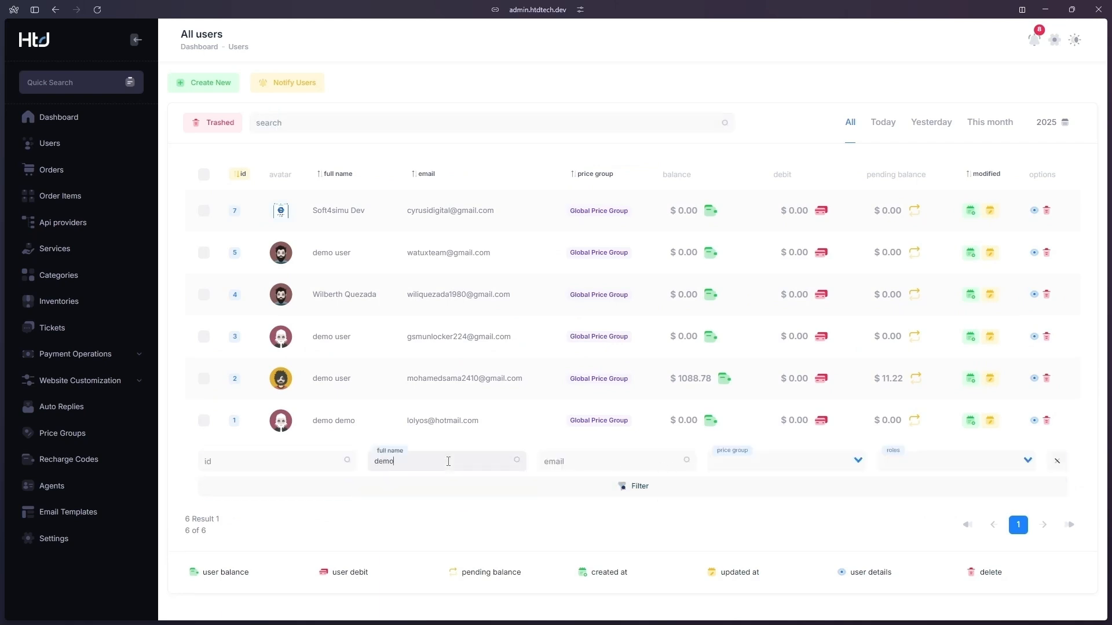
left_click(296, 373)
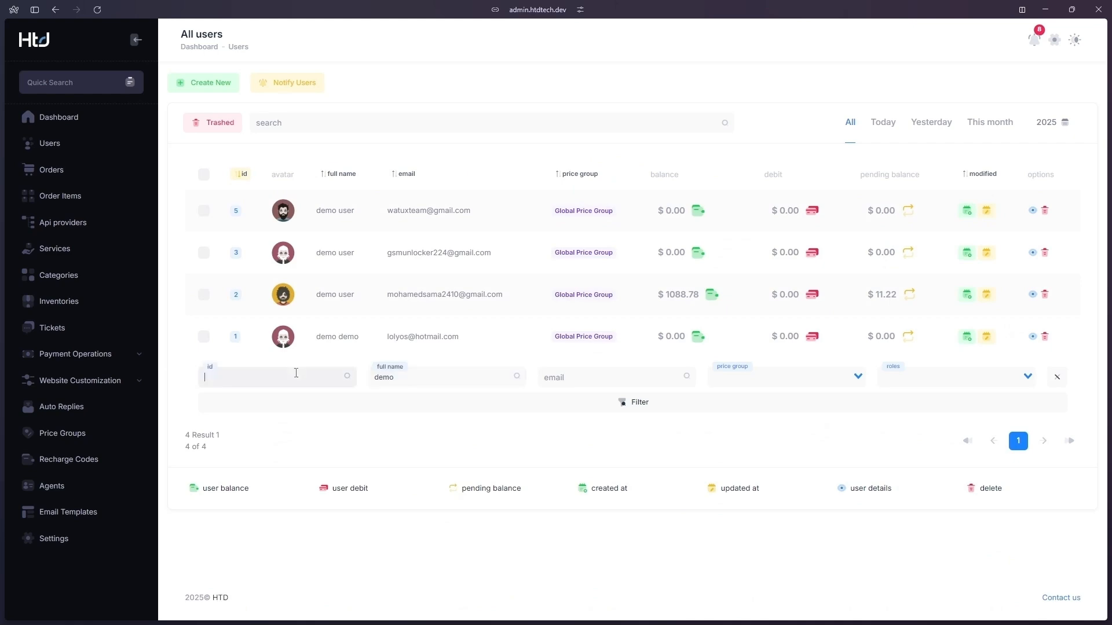
type("5")
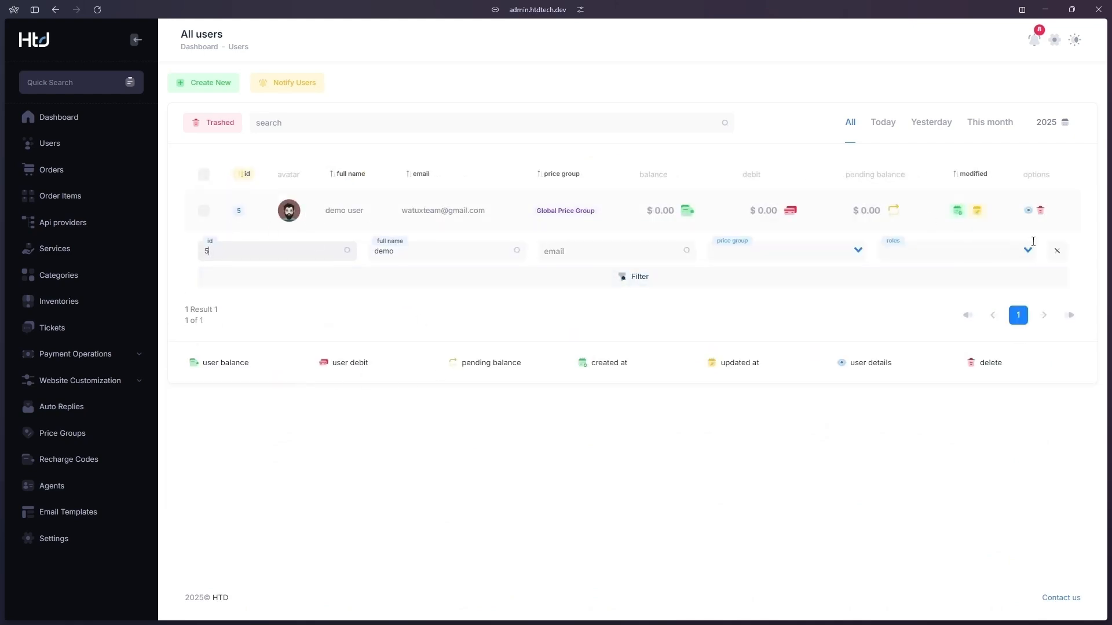
Clear the filters and delete the user with id 4.
left_click(1053, 252)
left_click(1046, 295)
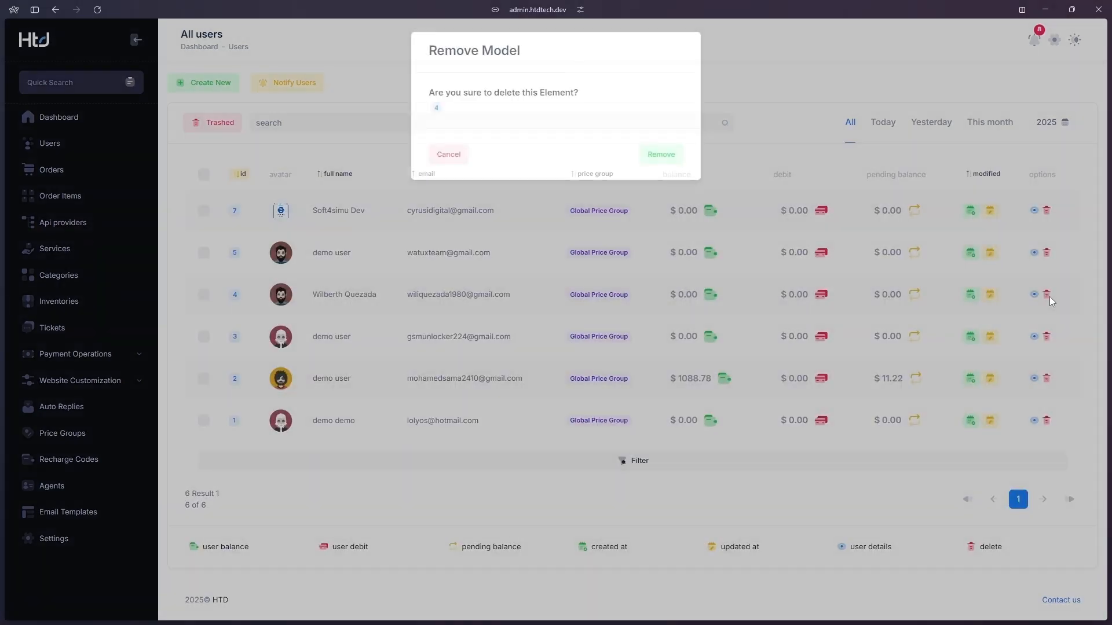
left_click_drag(427, 94, 610, 94)
left_click(660, 154)
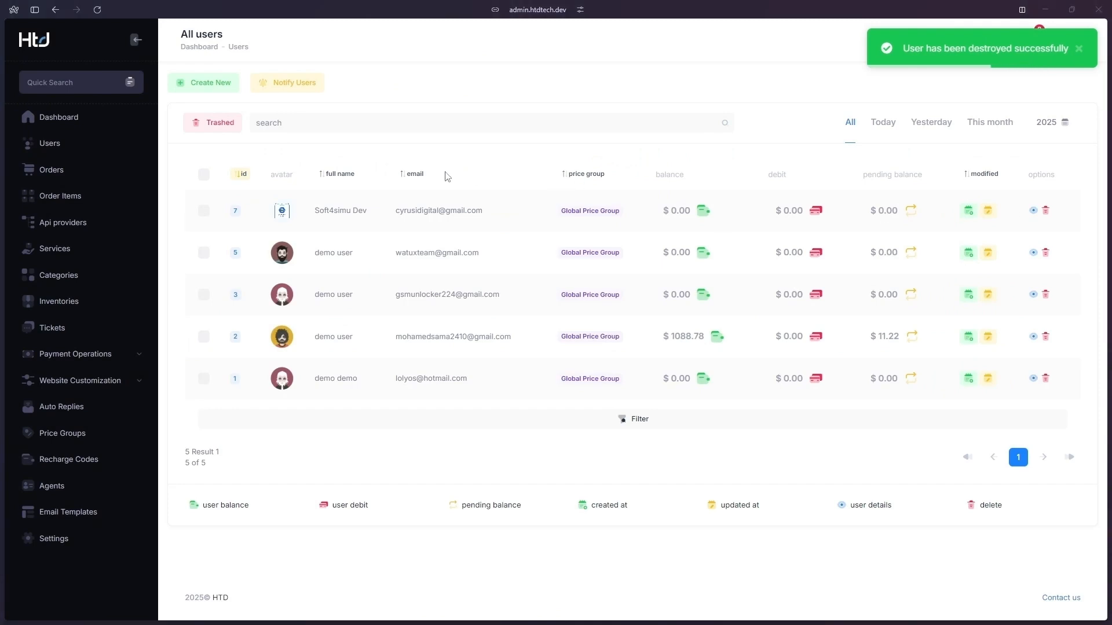
Sort the users list by email.
left_click(408, 175)
left_click(414, 174)
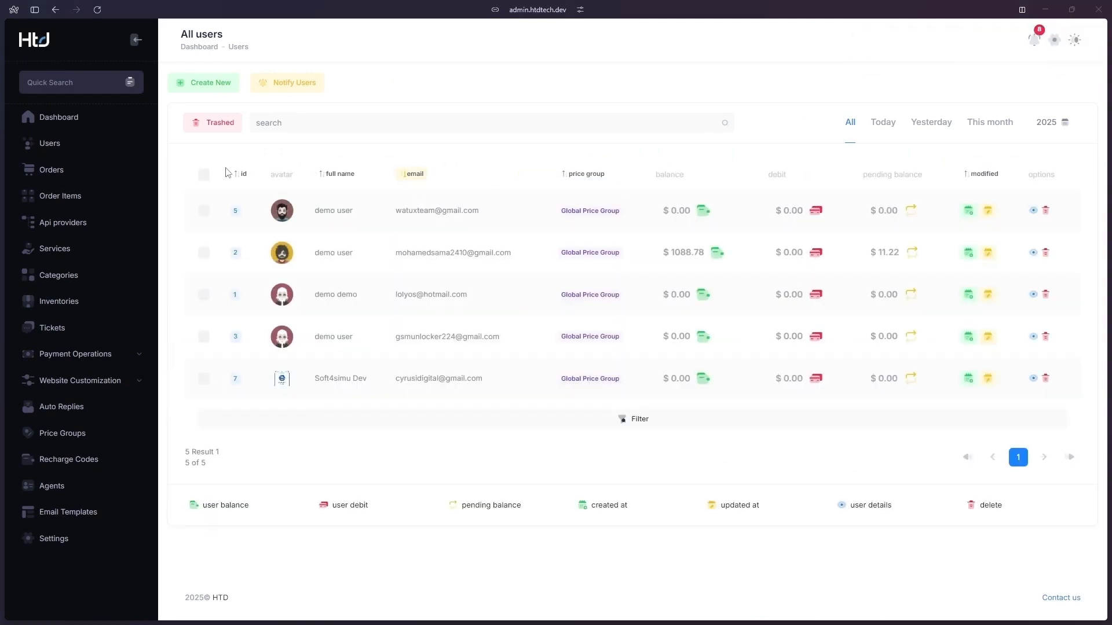
left_click(204, 175)
left_click(301, 149)
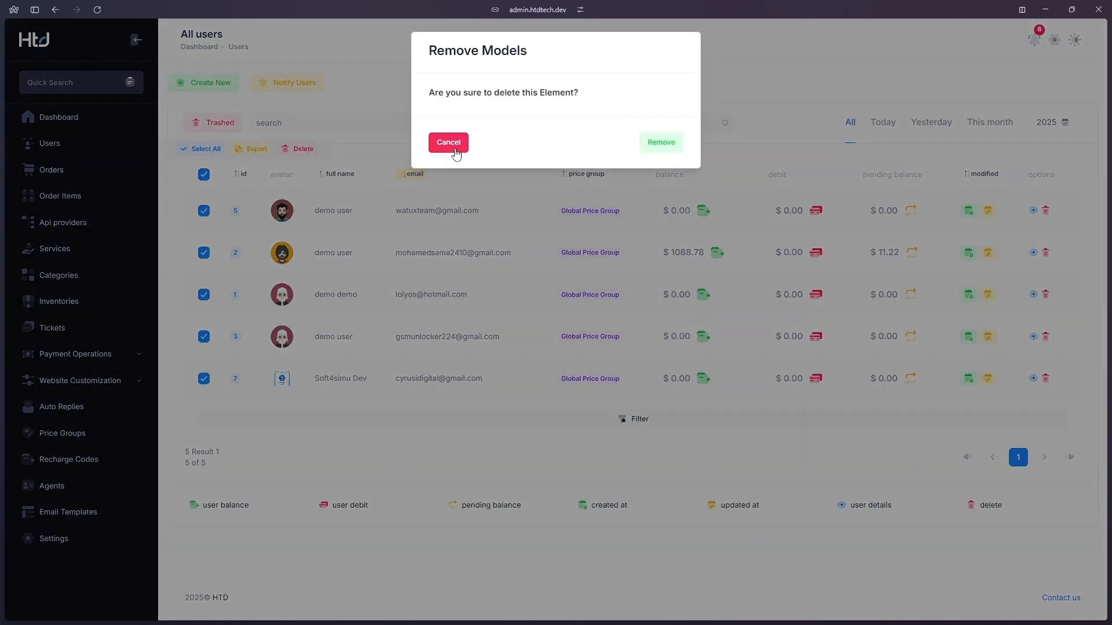
left_click(454, 152)
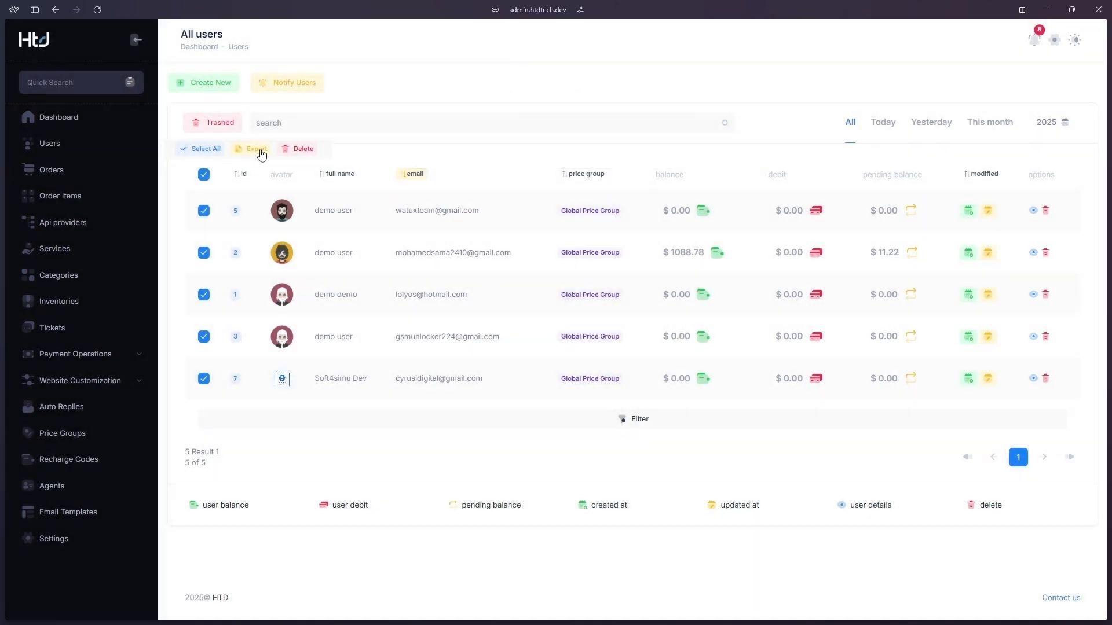
left_click(204, 175)
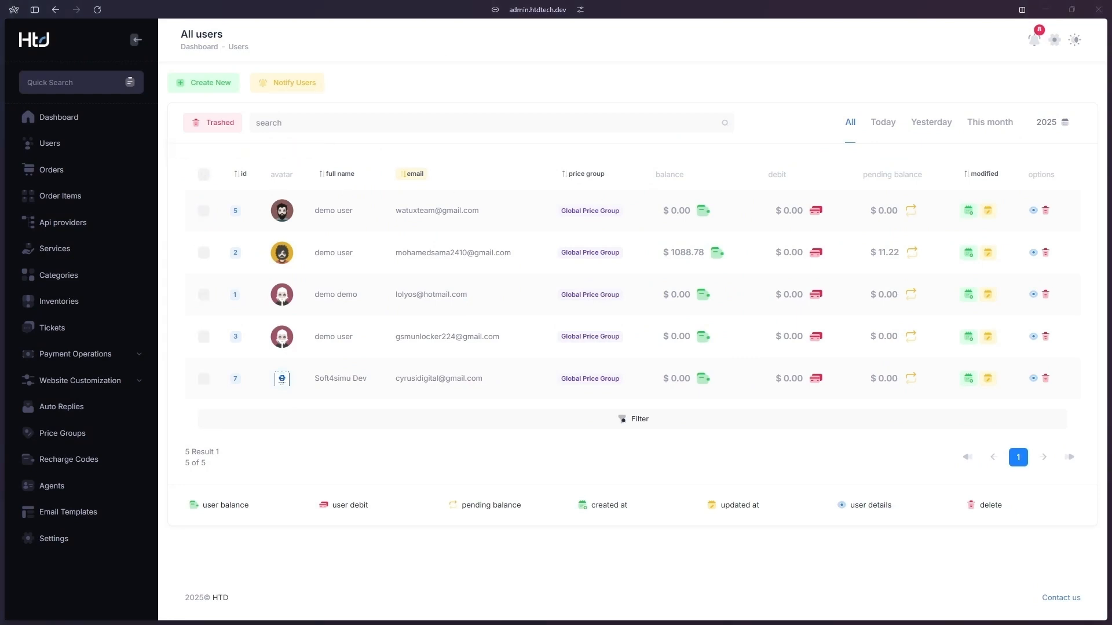
Open the trashed users and restore the user with id 4.
left_click(212, 124)
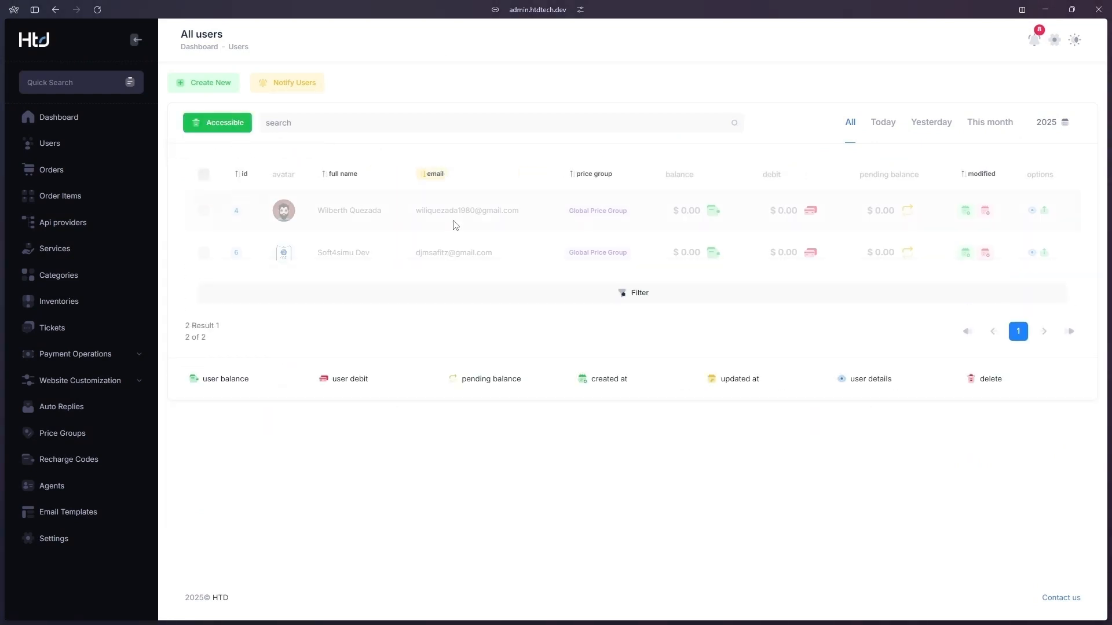
left_click(1046, 212)
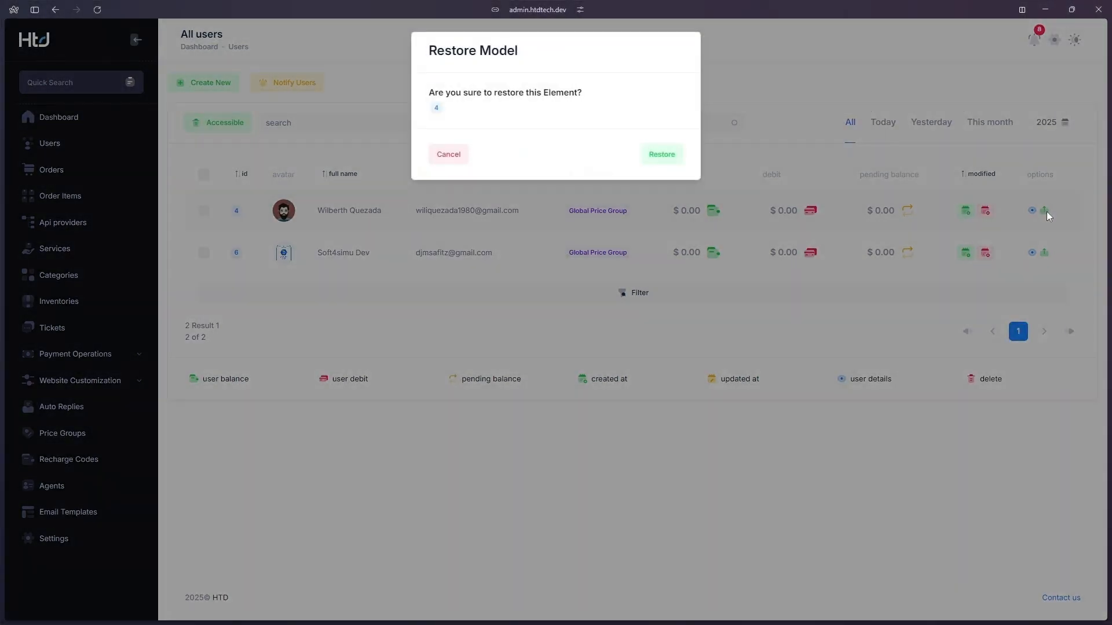
left_click(665, 160)
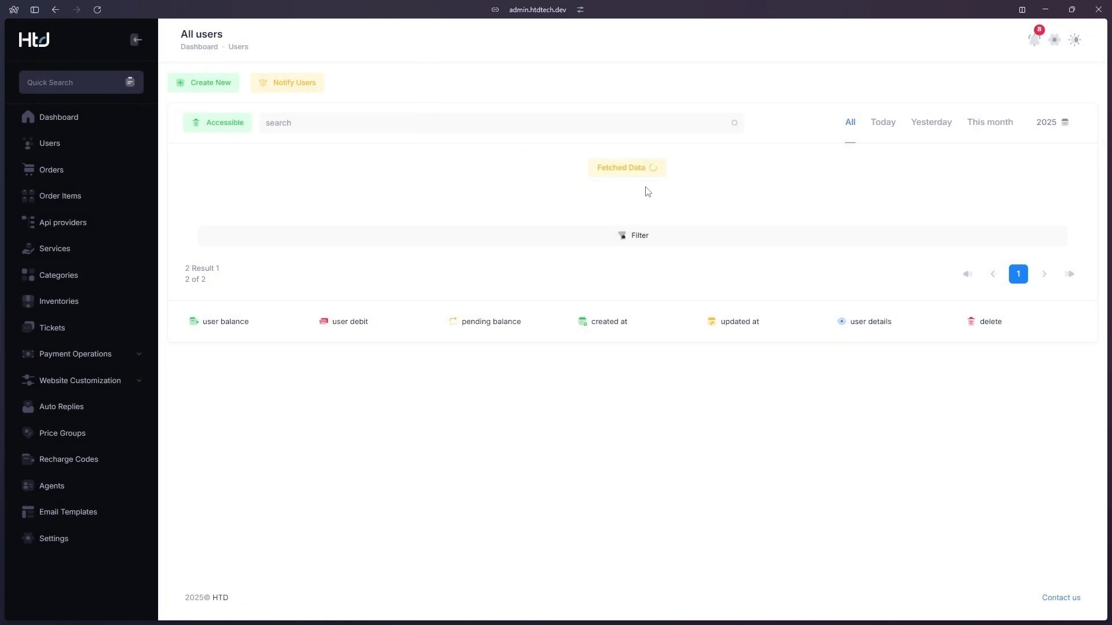
left_click(218, 125)
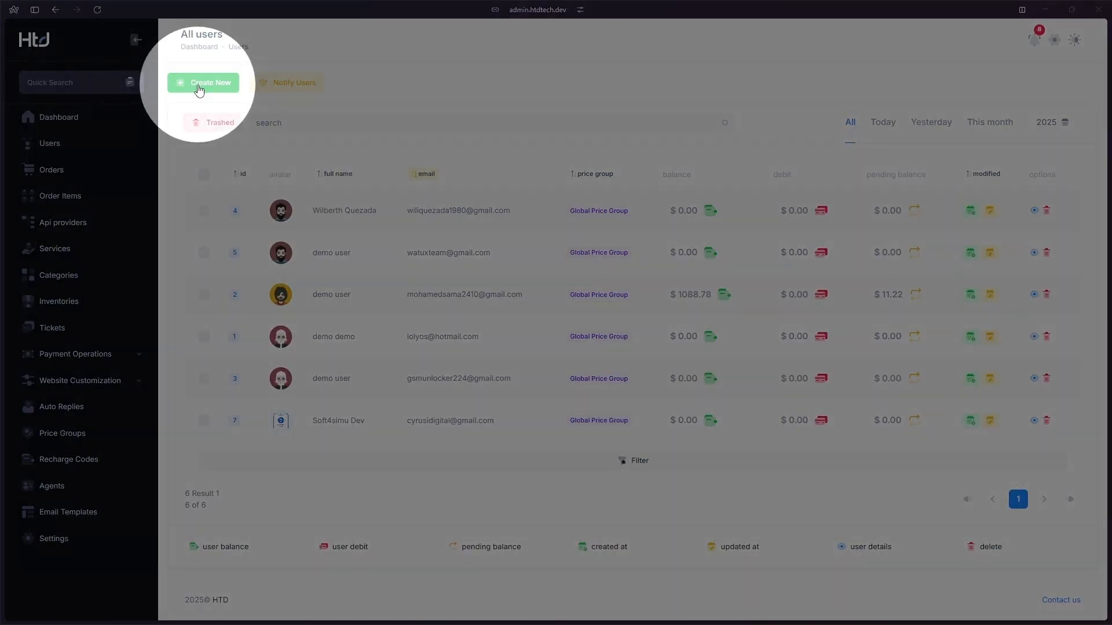
Start creating a new user named demo, filling in an e-mail address and phone number.
left_click(199, 89)
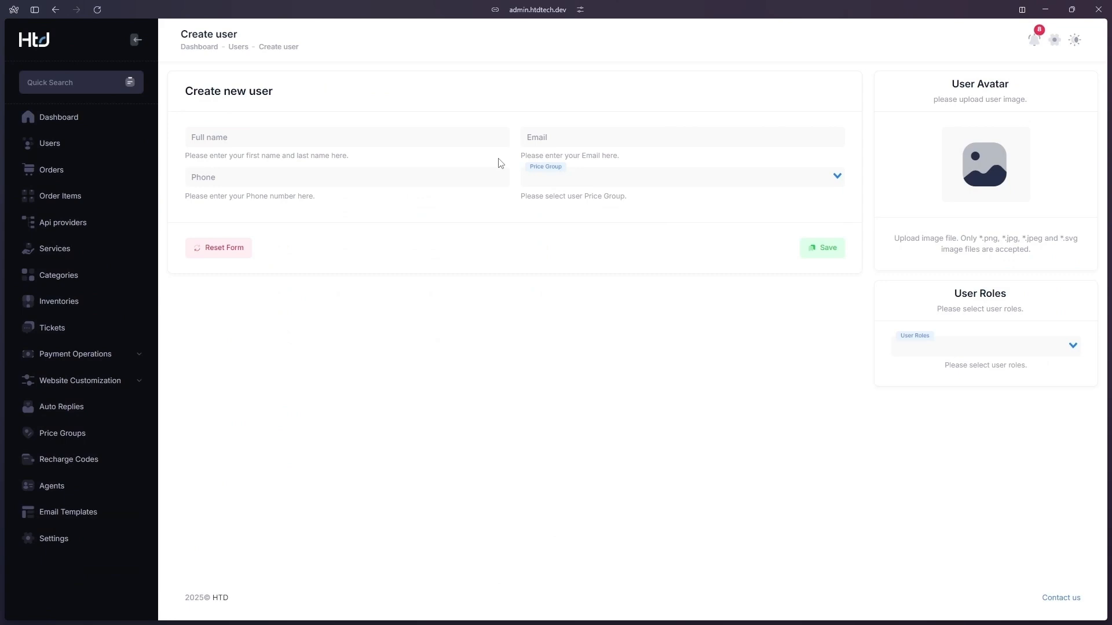
left_click(429, 142)
type("demo")
key("Tab")
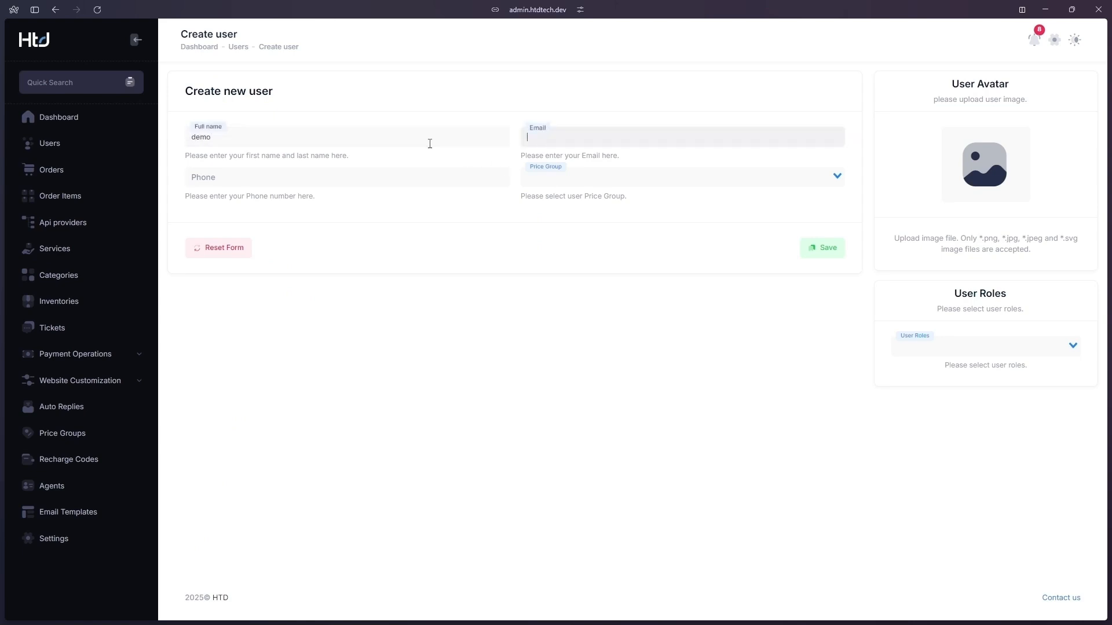
type("demo@demo.com")
left_click(479, 182)
type("00000000")
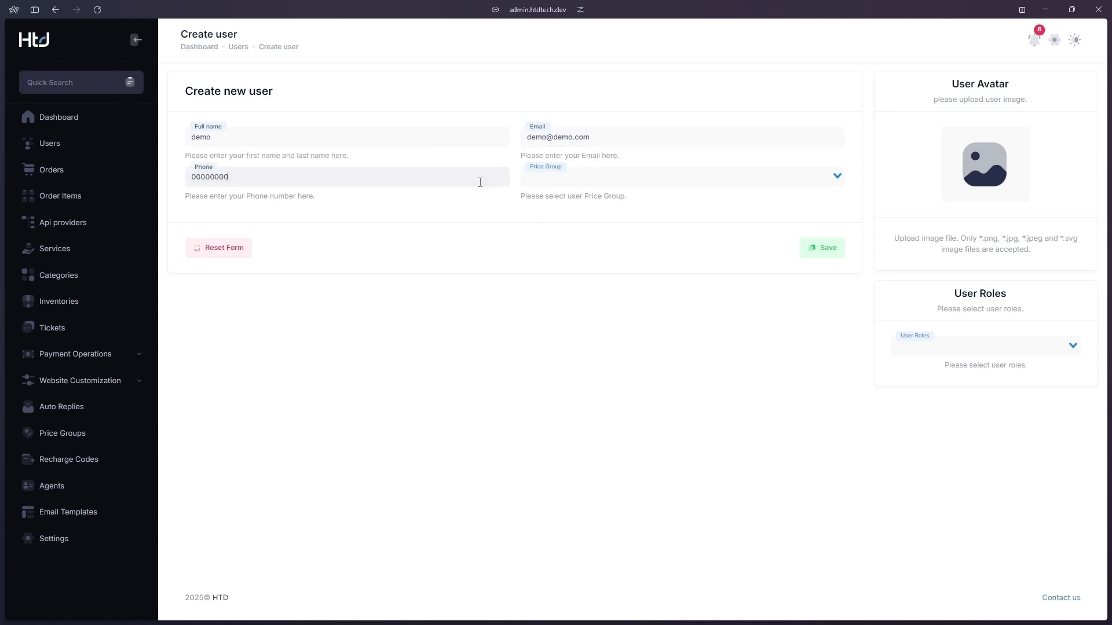
Assign the Global Price Group and the owner, customer and api access roles to the new user.
left_click(603, 174)
left_click(604, 195)
left_click(987, 346)
left_click(951, 366)
left_click(993, 347)
left_click(997, 380)
left_click(1002, 376)
left_click(1002, 396)
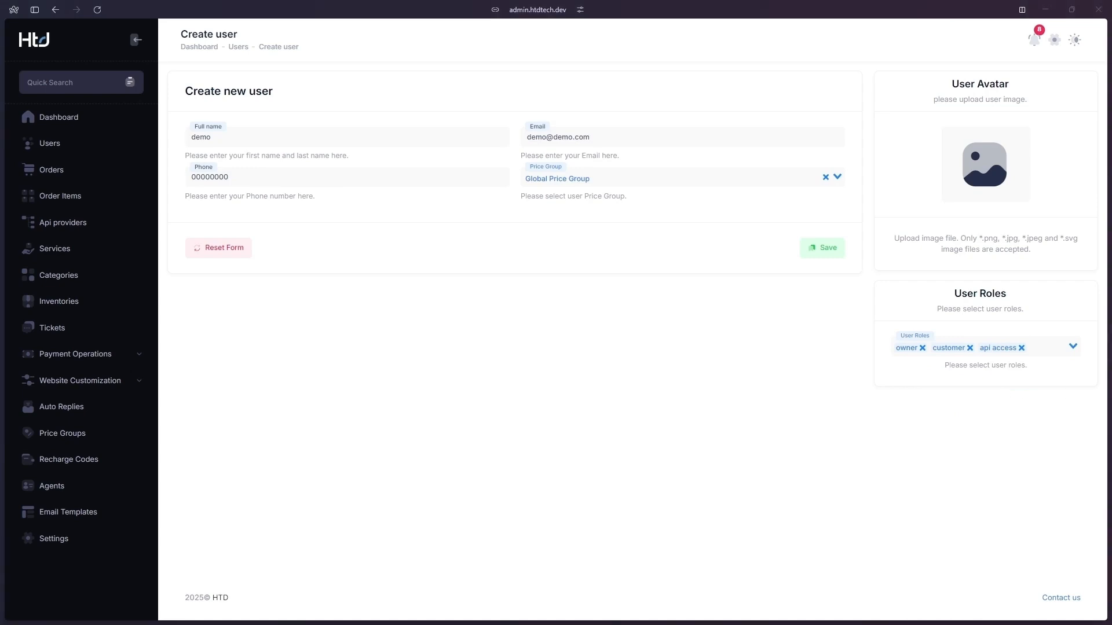
Add the money transfer role and save the new user.
left_click(1072, 354)
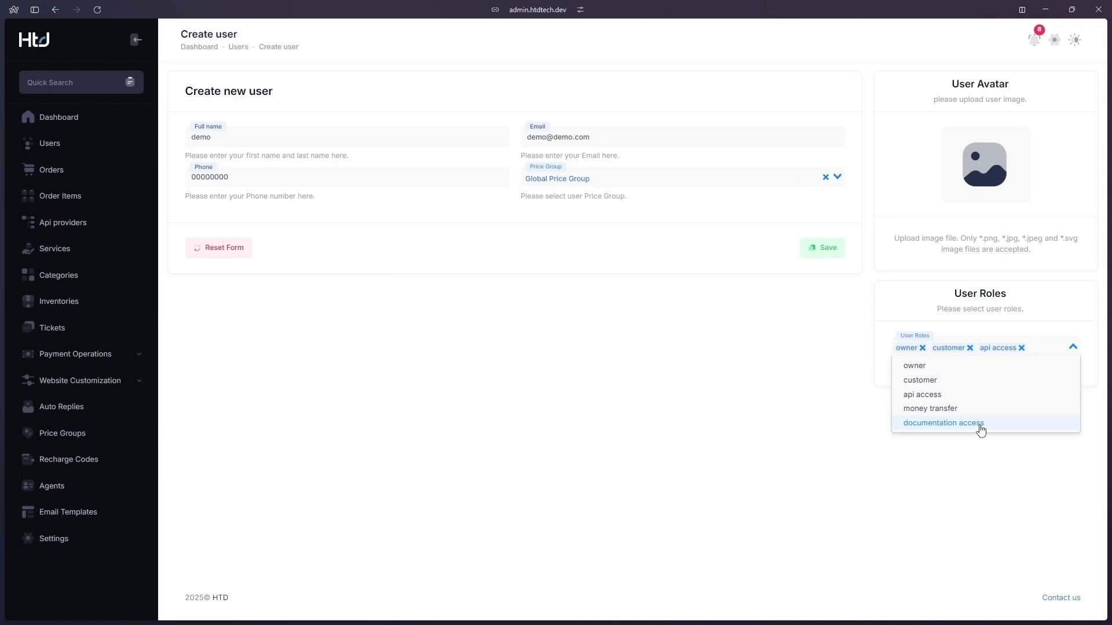
left_click(1072, 346)
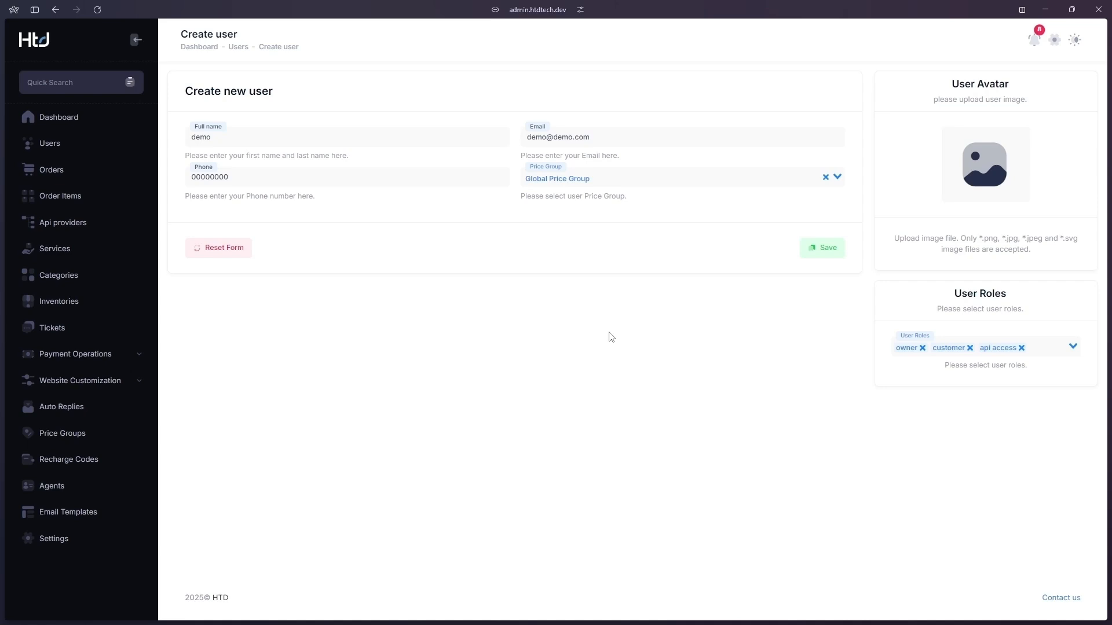
left_click(1045, 348)
left_click(984, 409)
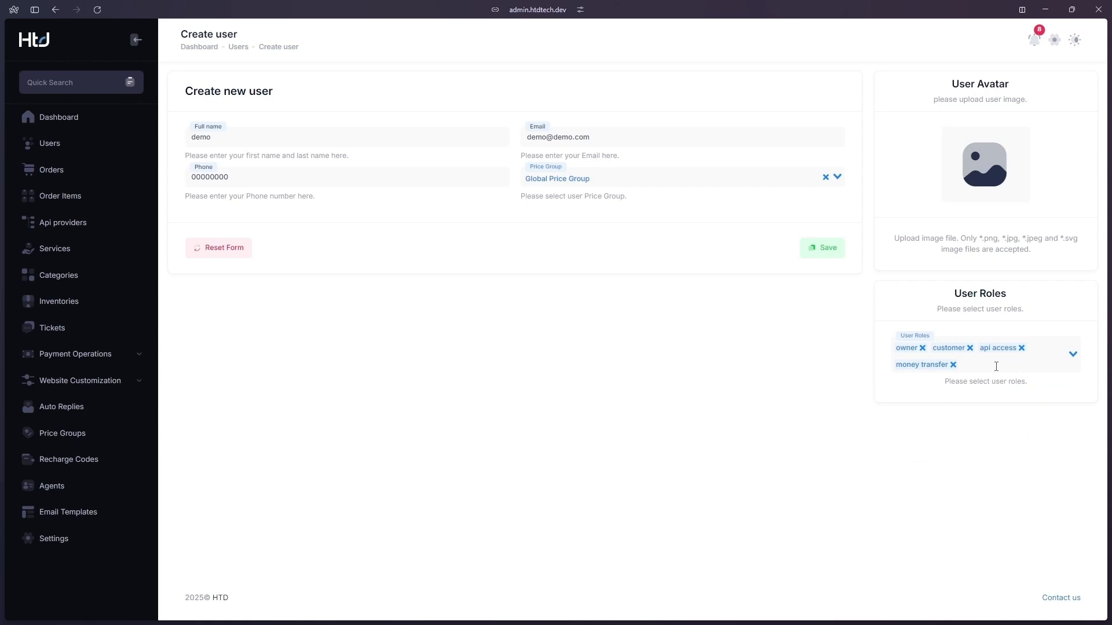
left_click(831, 251)
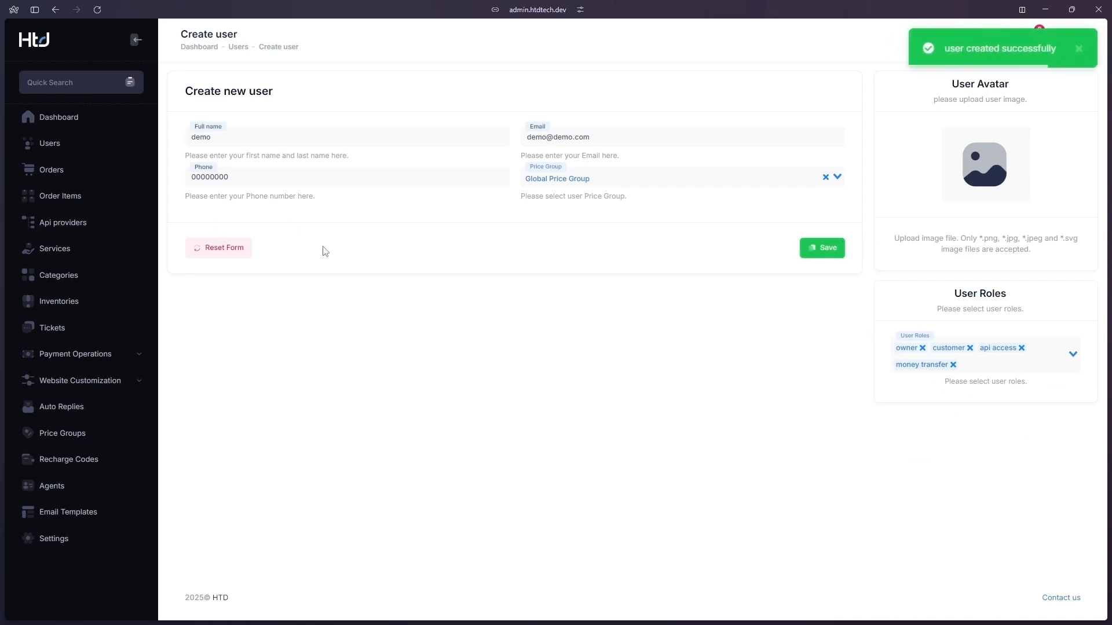
Return to the users list and review the newly created user.
left_click(64, 149)
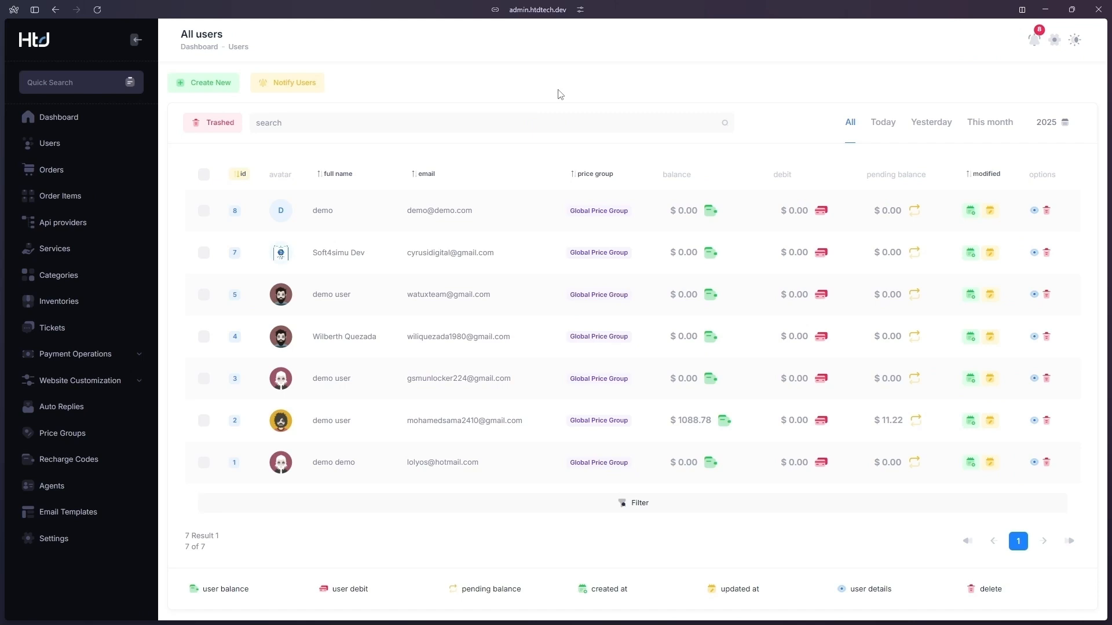
left_click_drag(571, 210, 642, 216)
left_click(644, 217)
Open the Global Price Group for editing from the price groups list.
left_click(84, 433)
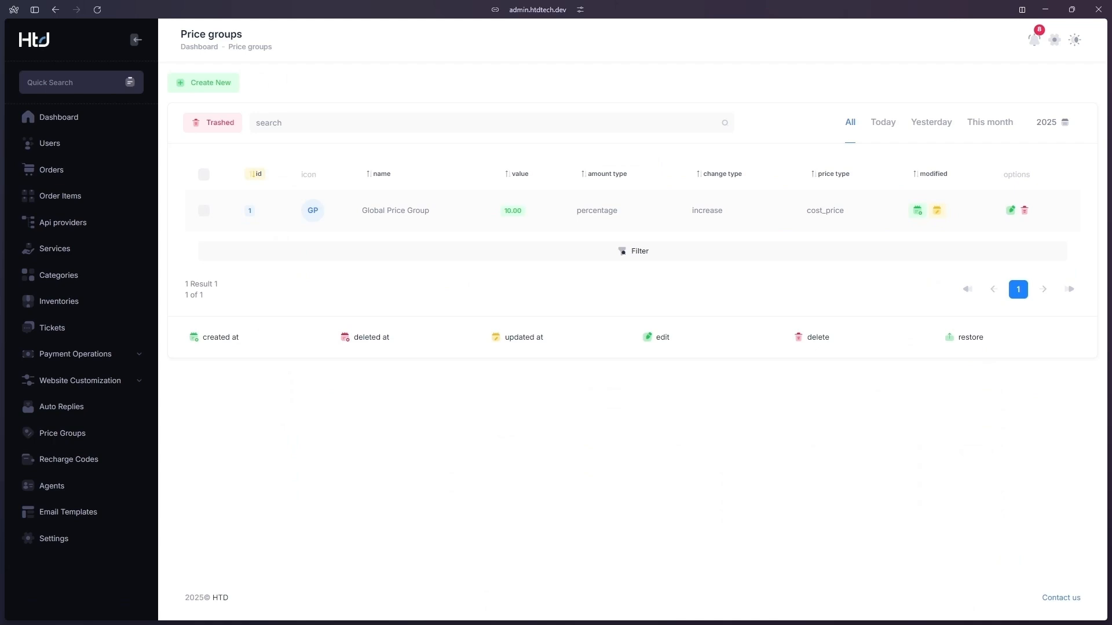
left_click_drag(357, 210, 457, 213)
left_click(458, 217)
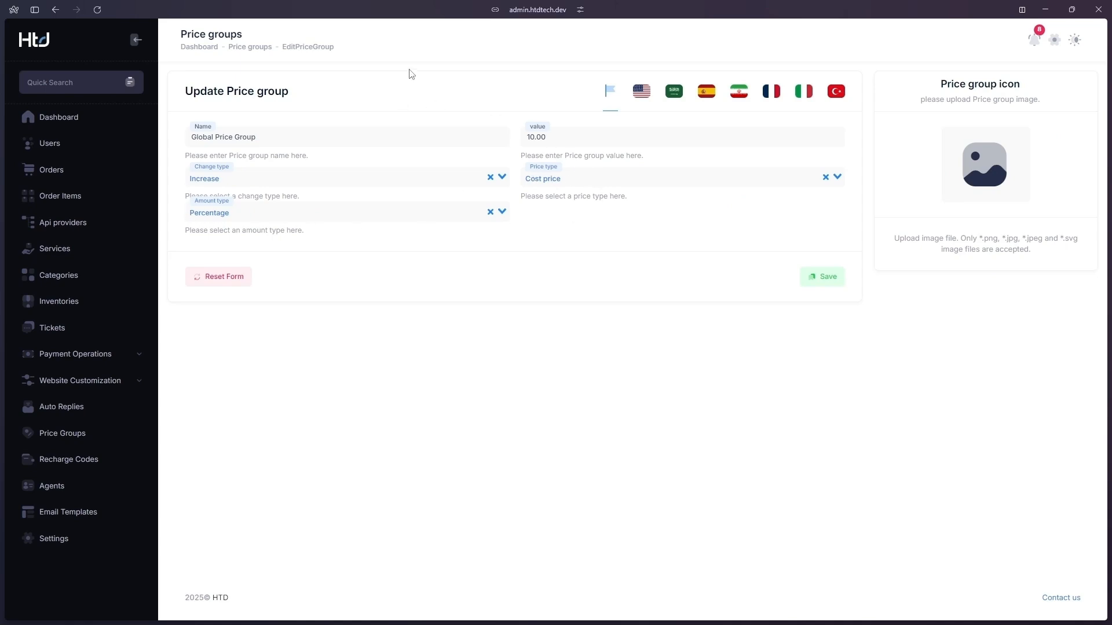
left_click_drag(577, 132, 432, 111)
left_click(466, 89)
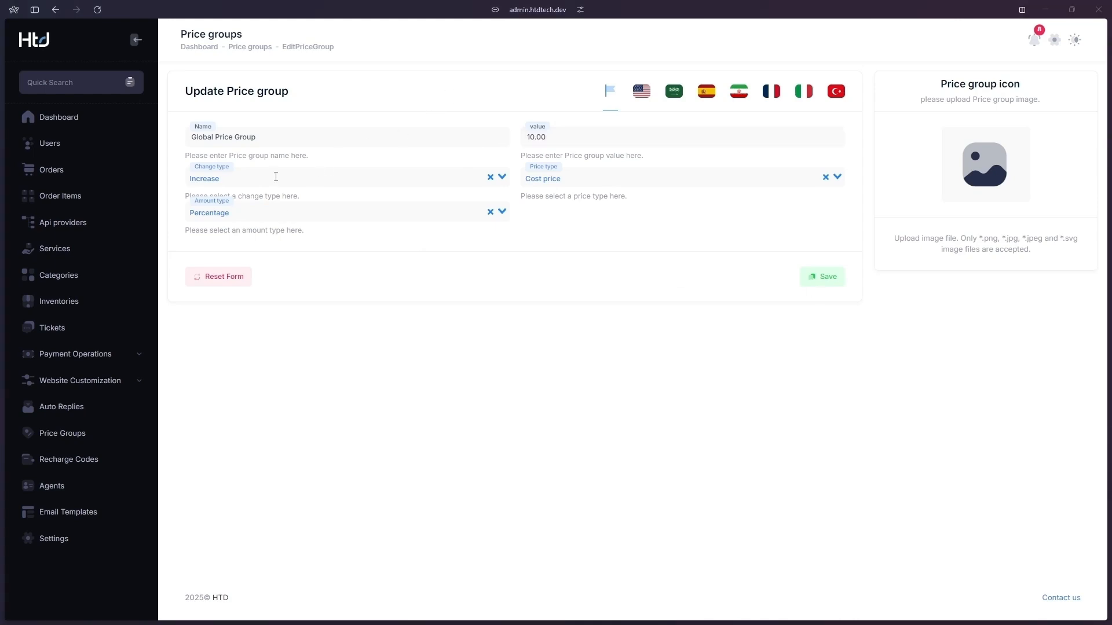
Examine the change type, amount type and price type options of the price group.
left_click(342, 179)
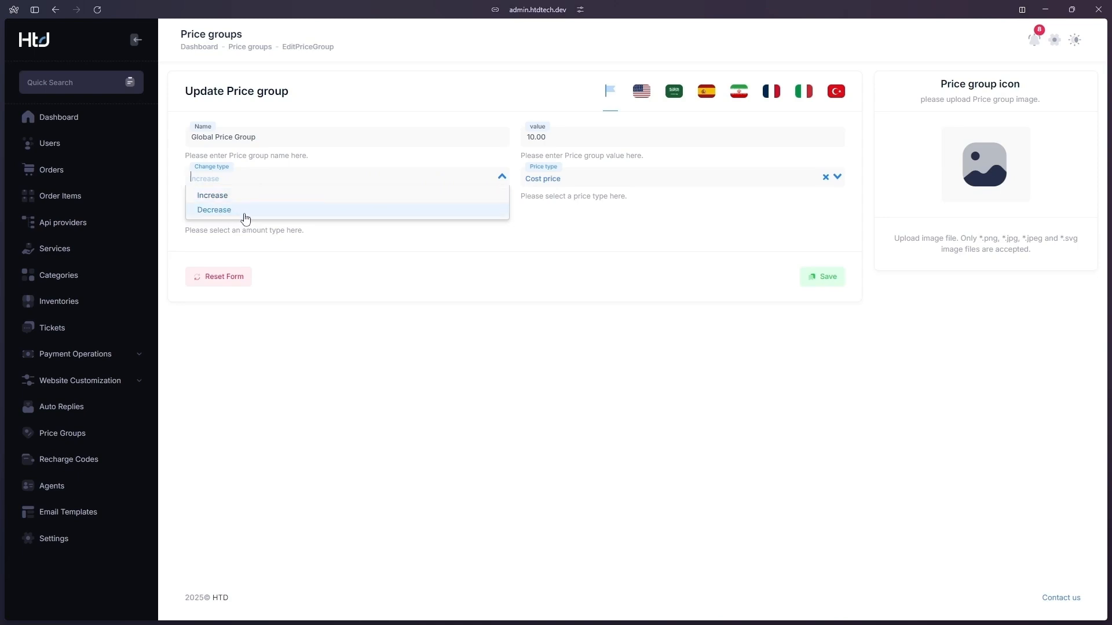
left_click(435, 238)
left_click(347, 212)
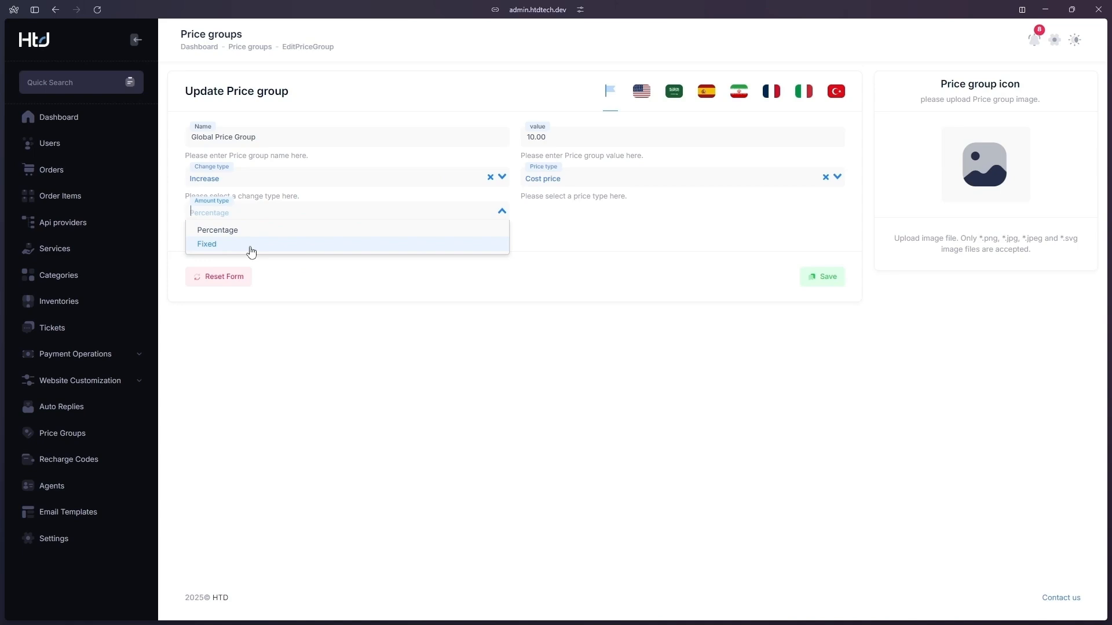
left_click(435, 291)
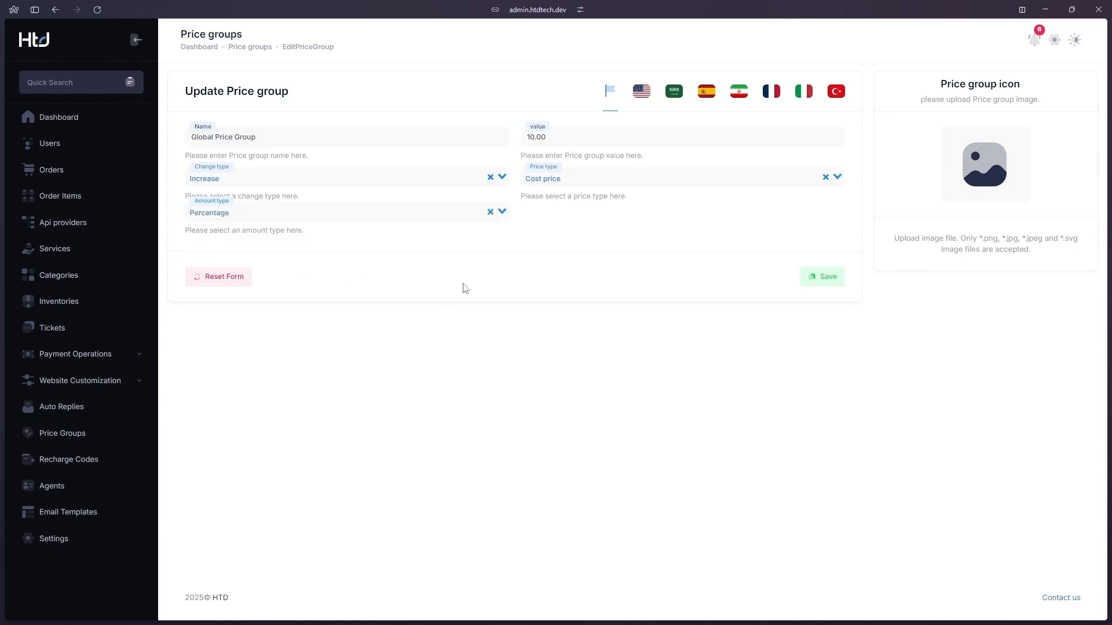
left_click(601, 179)
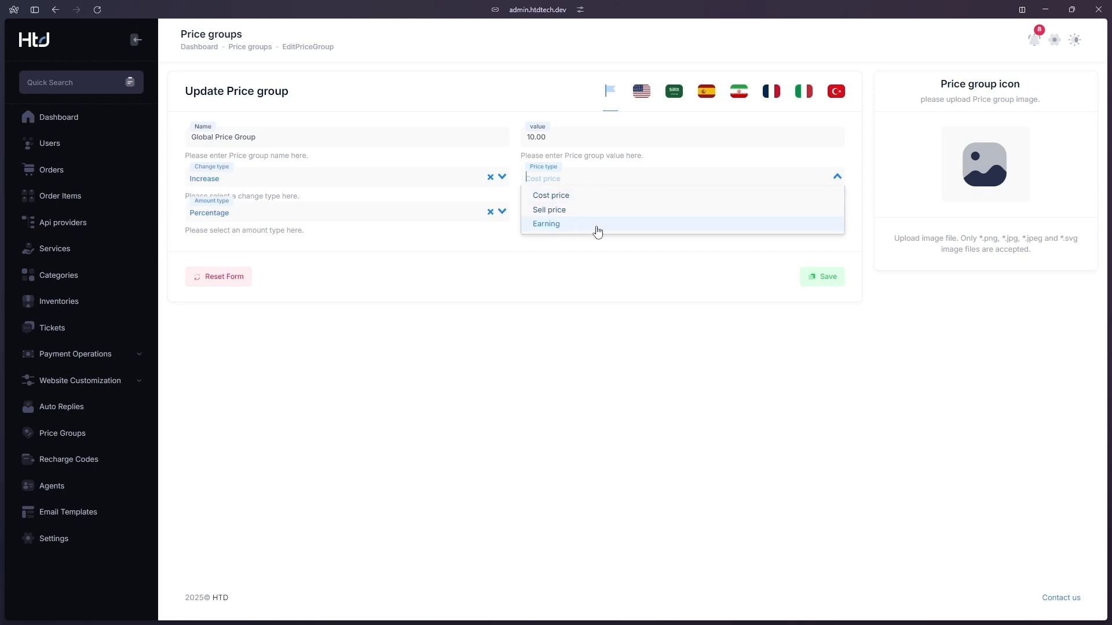
left_click(594, 251)
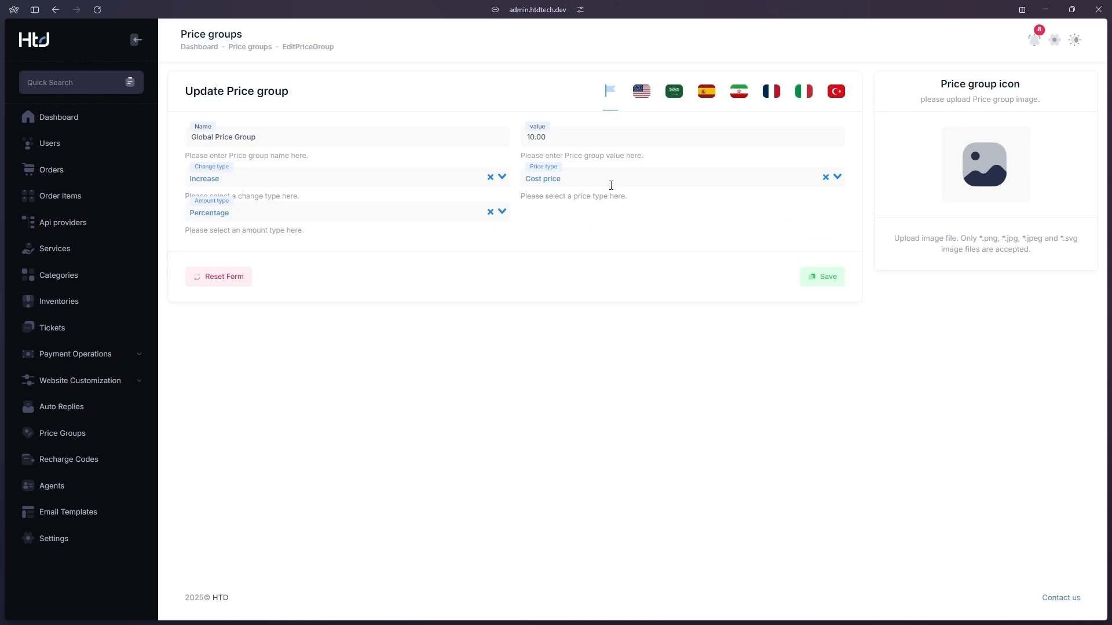
left_click(626, 175)
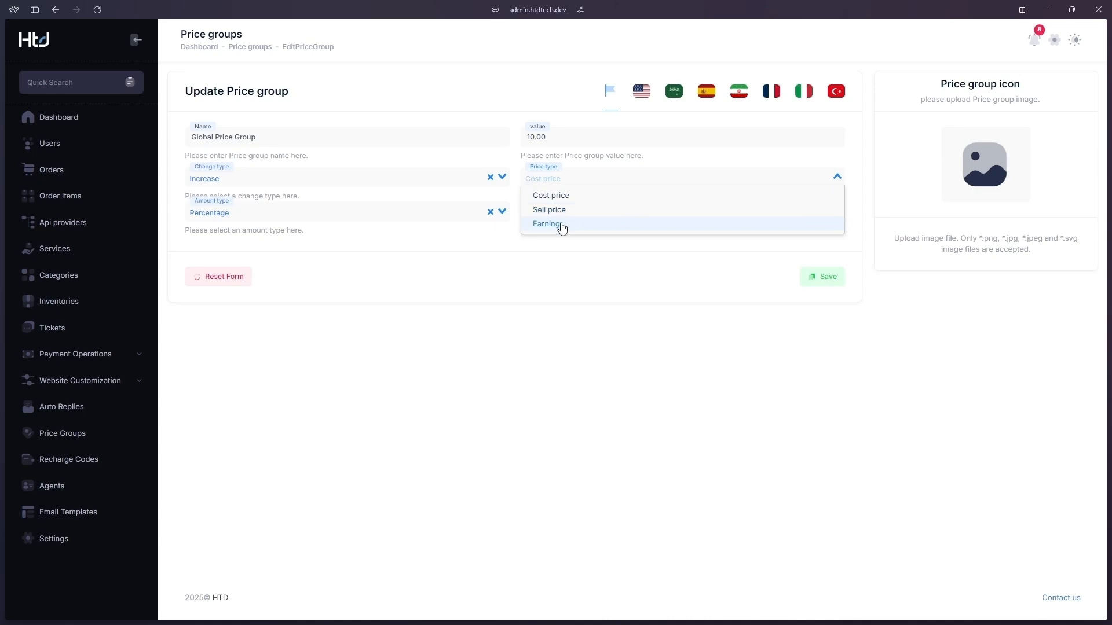
left_click(546, 262)
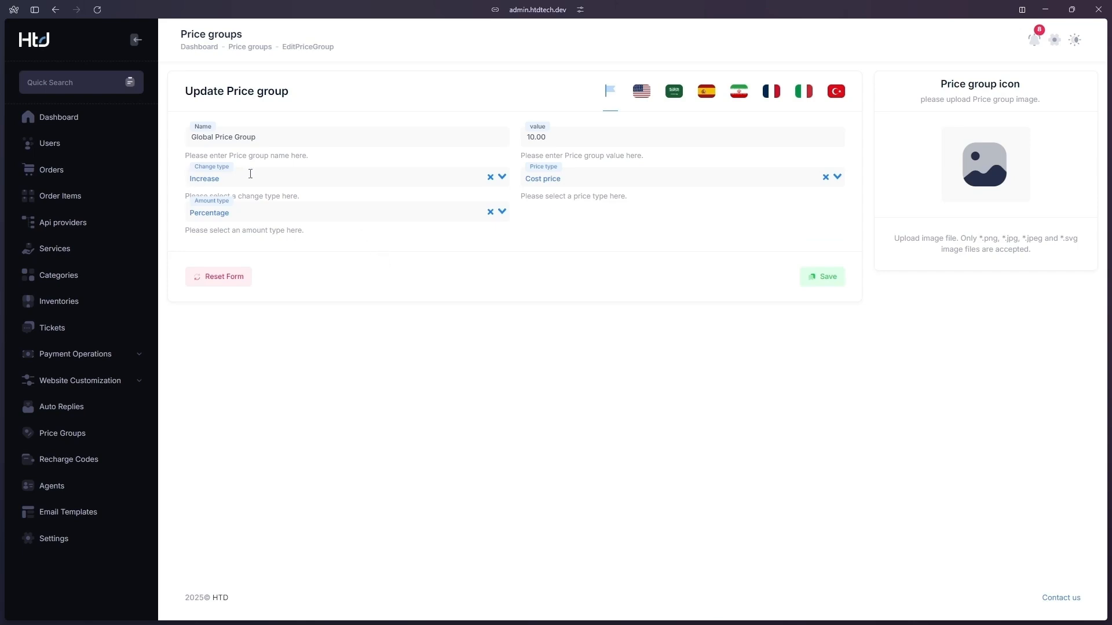
Open the details of several users from the users list, ending with the user with id 2.
left_click(50, 148)
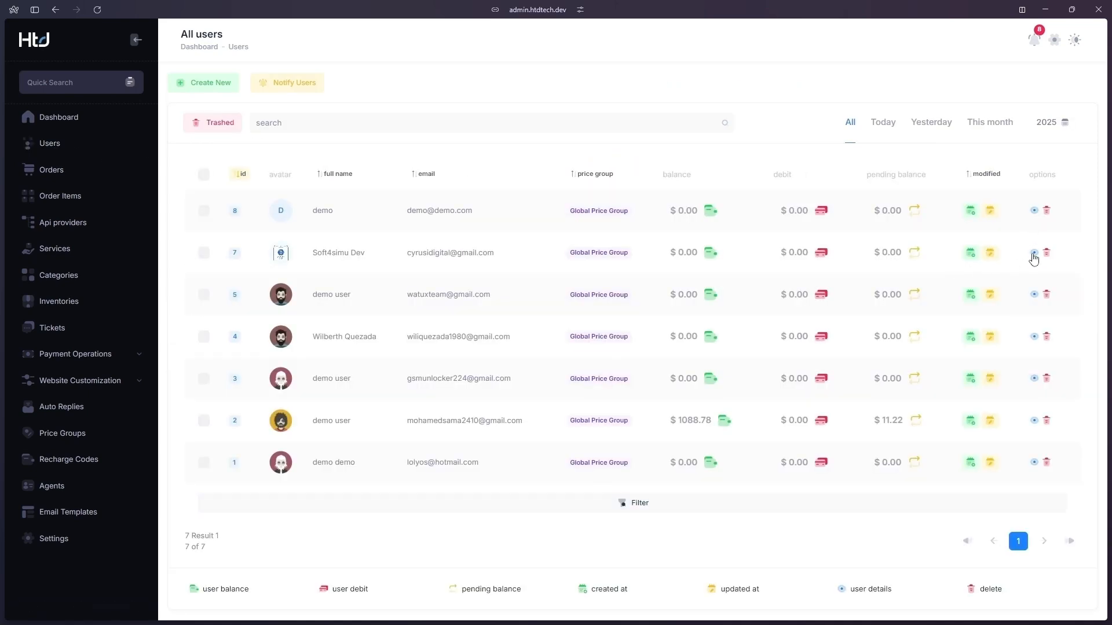
left_click(1034, 211)
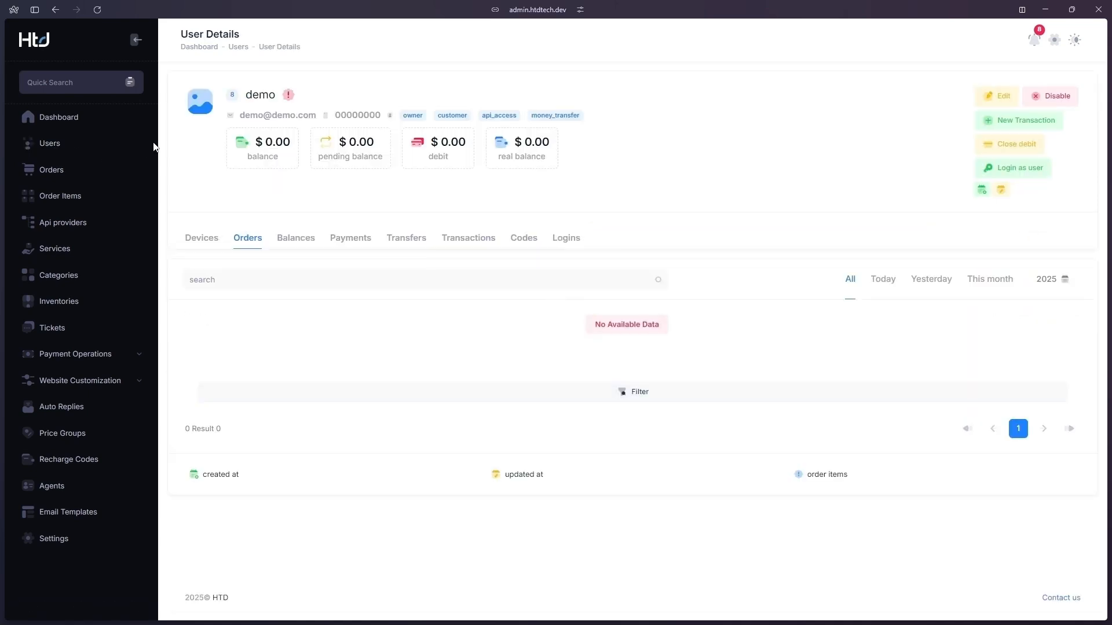
left_click(42, 144)
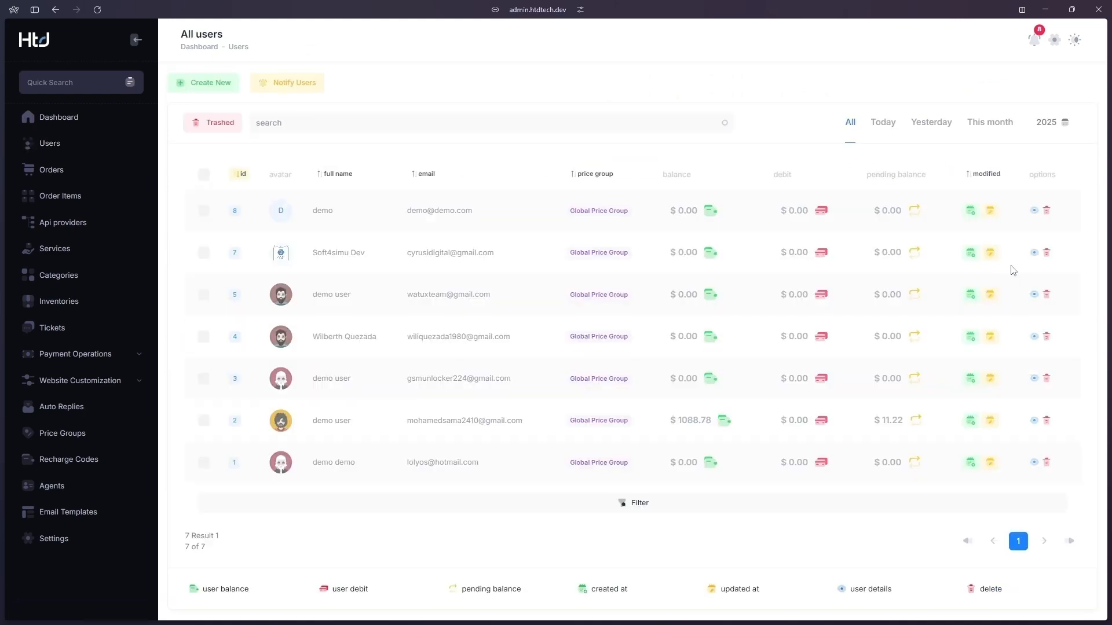
left_click(1034, 462)
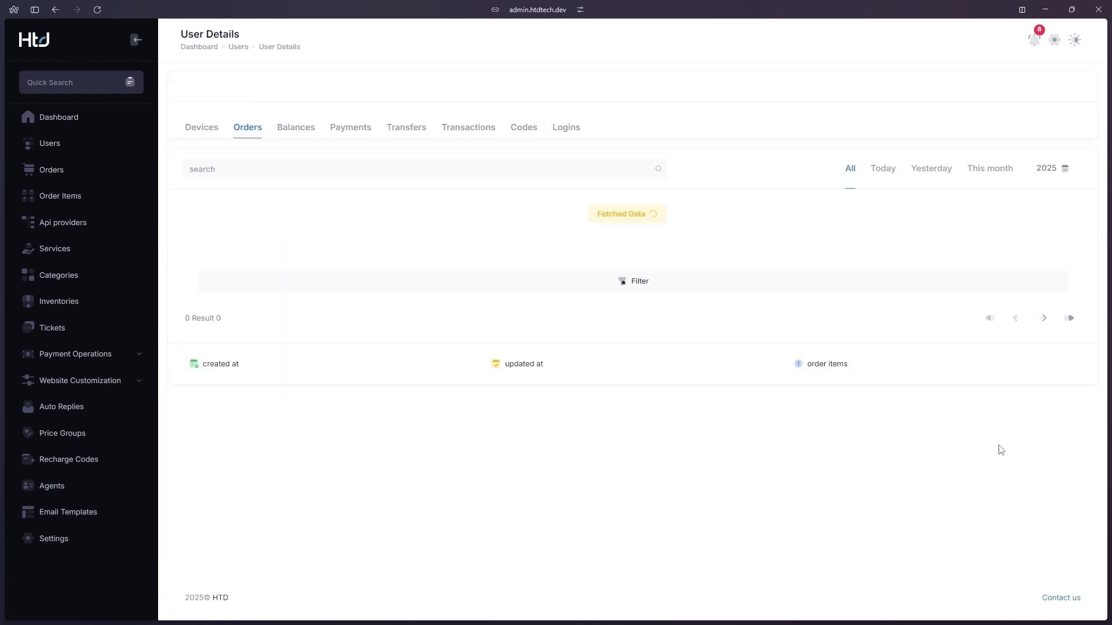
left_click(87, 143)
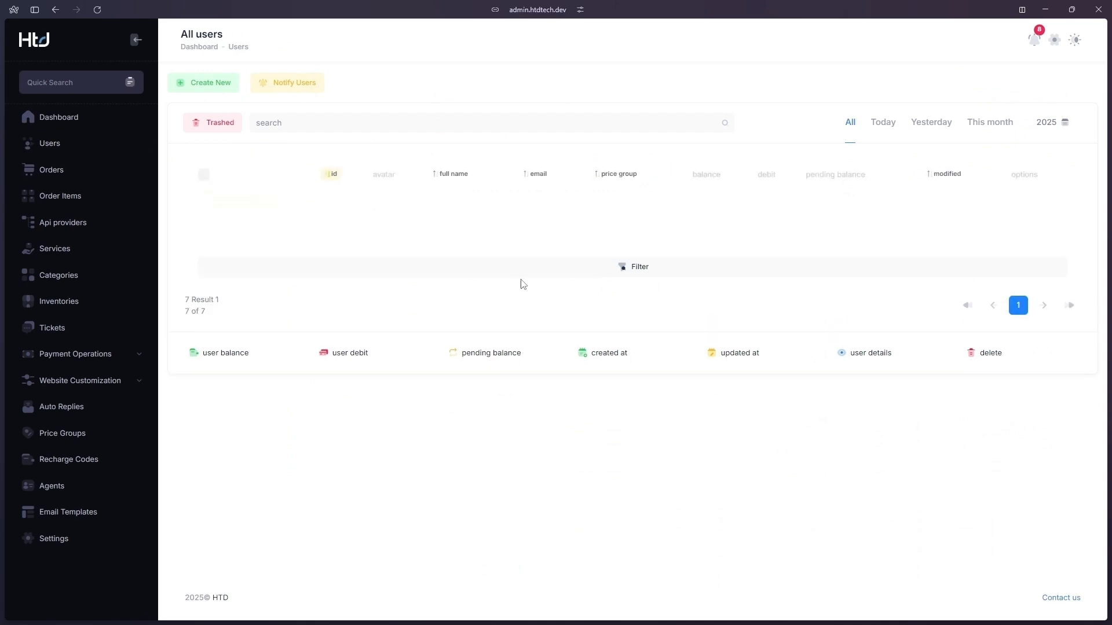
left_click(1033, 421)
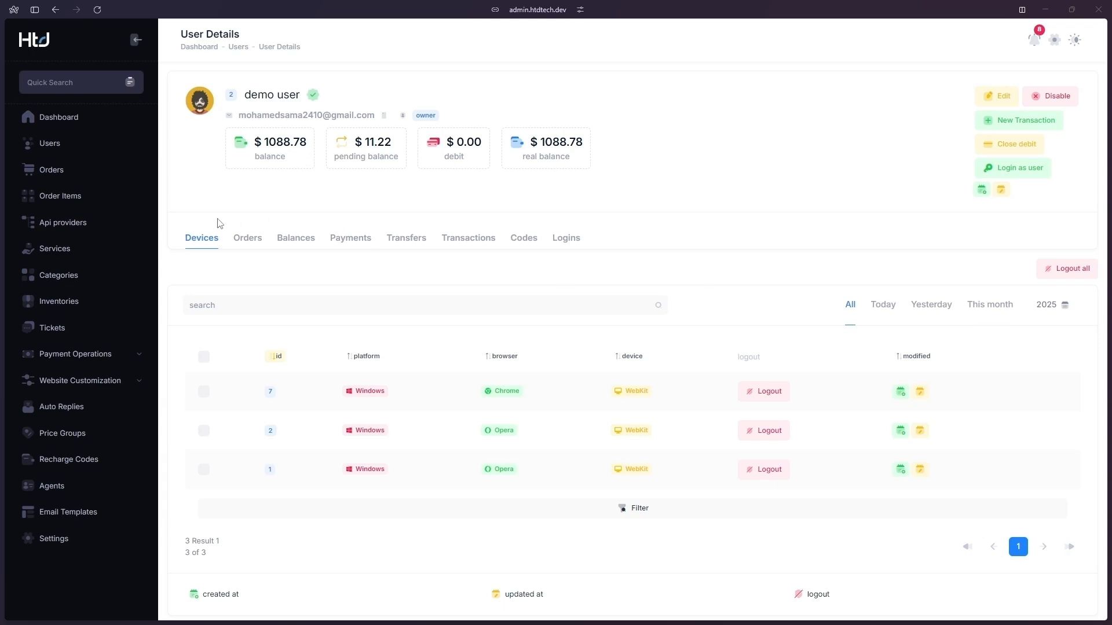
Browse the user's orders, balances, payments, transfers, transactions, codes and logins tabs.
left_click(239, 245)
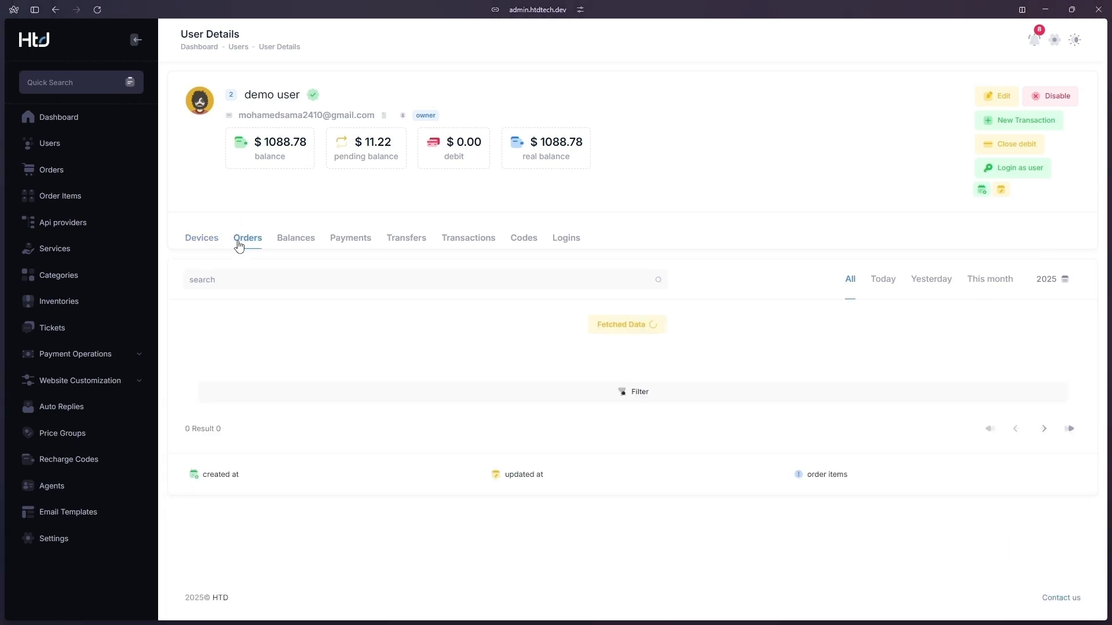
left_click(289, 238)
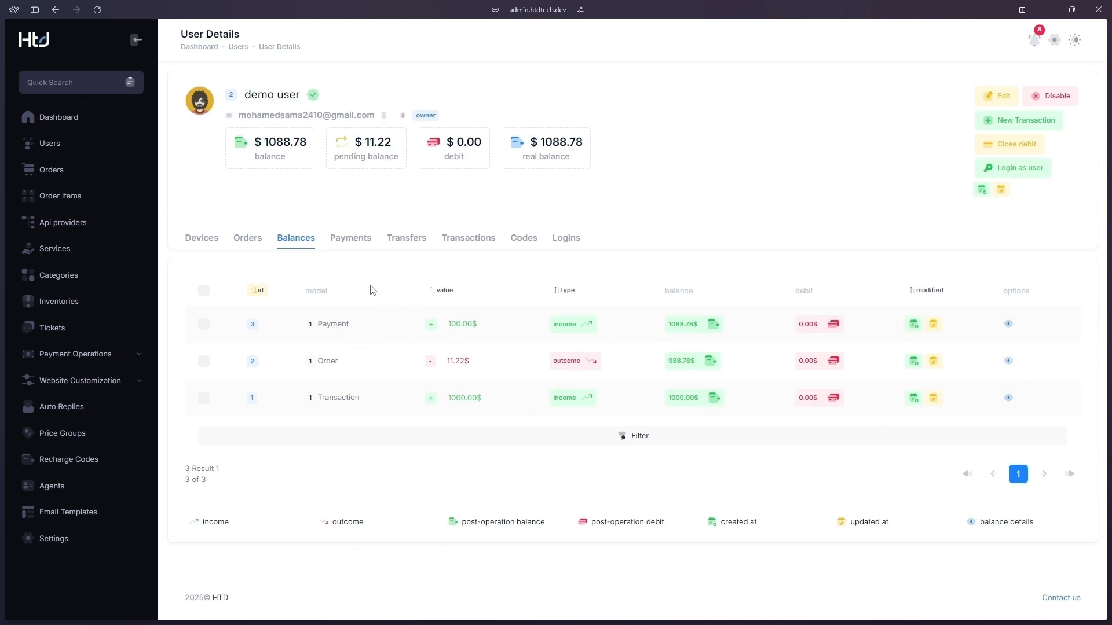
left_click(349, 239)
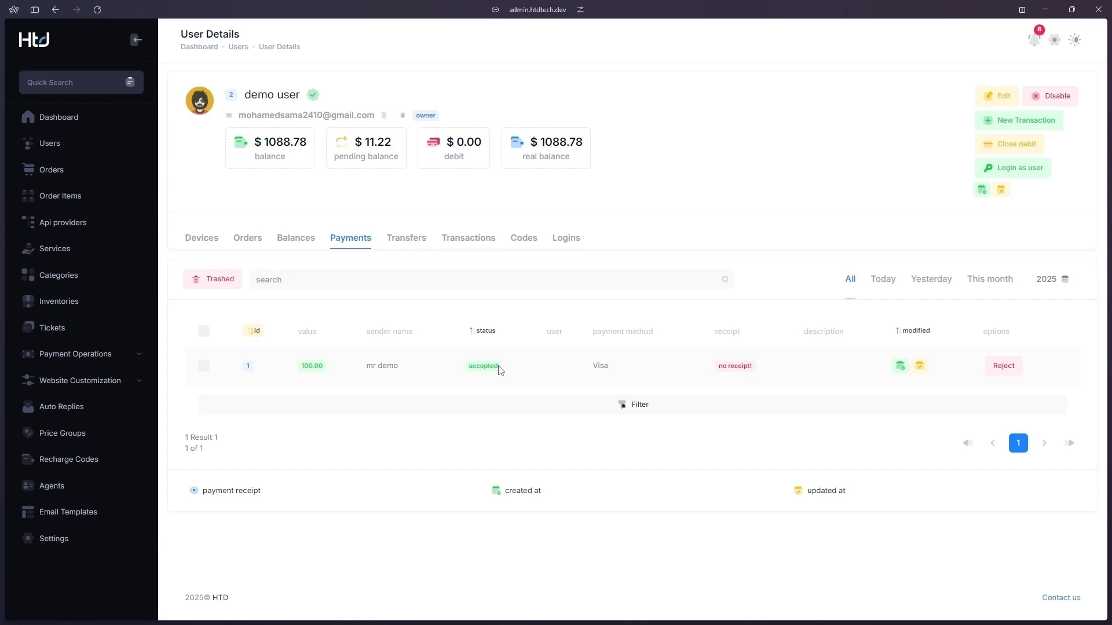
left_click(406, 240)
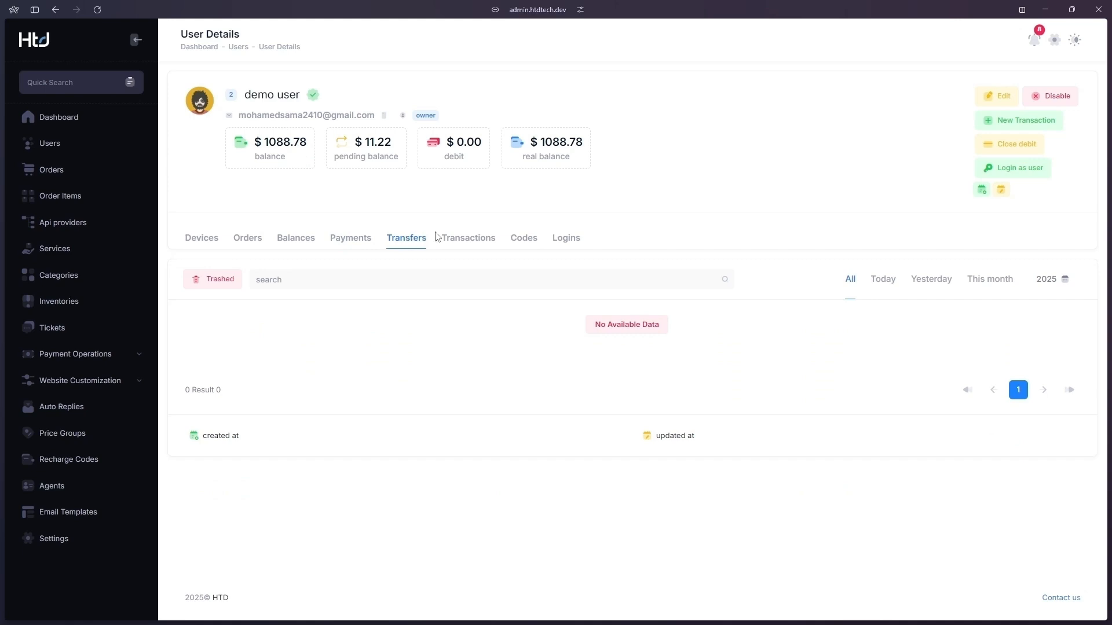
left_click(452, 241)
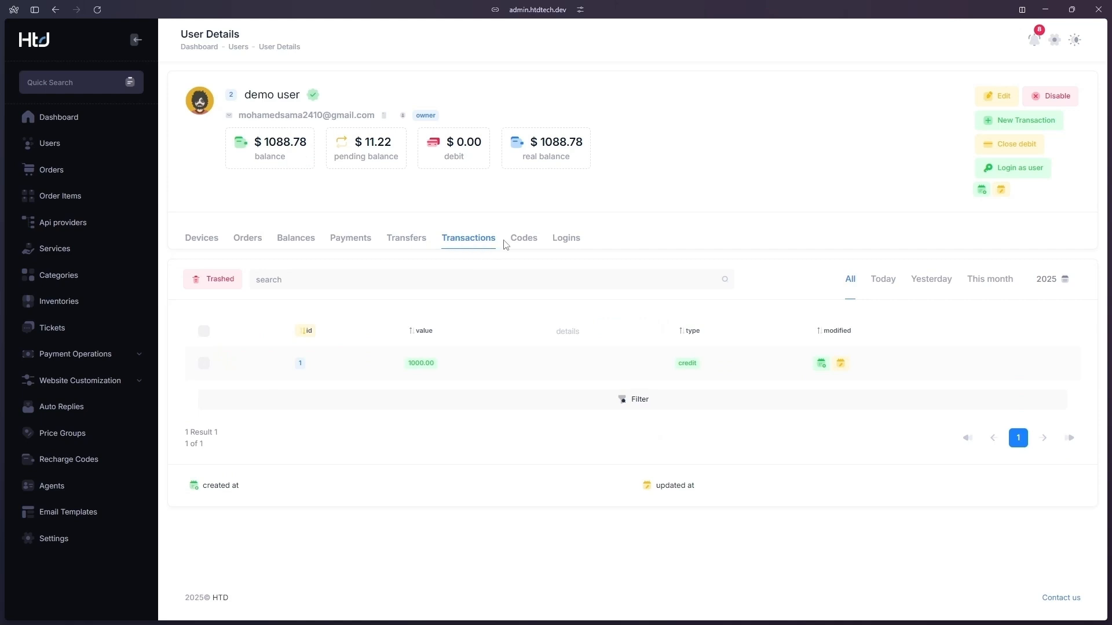
left_click(525, 245)
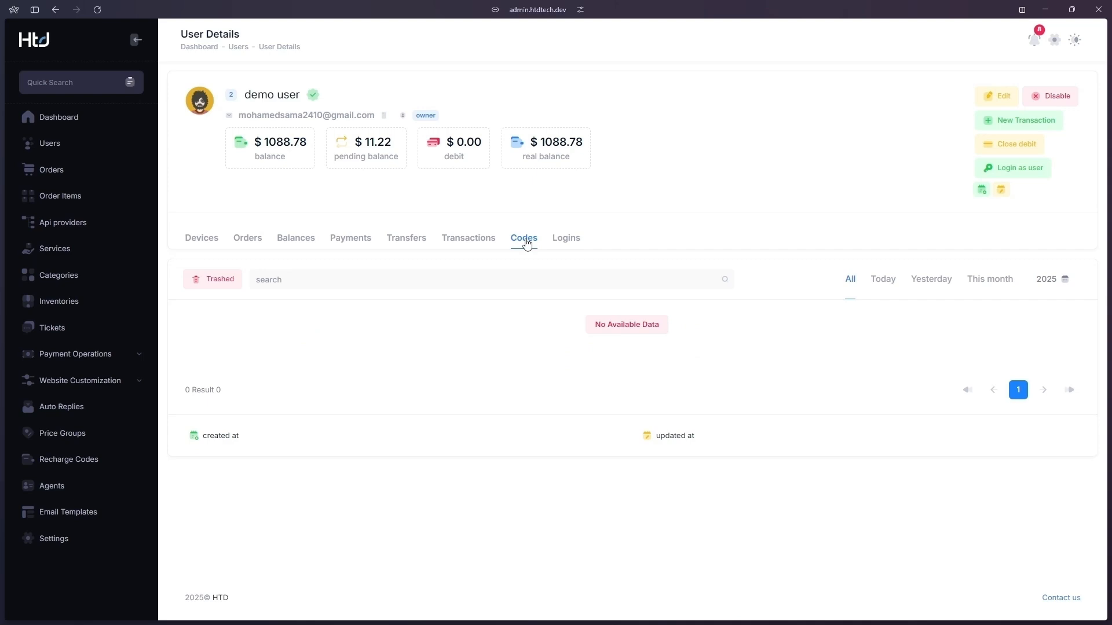
left_click(577, 242)
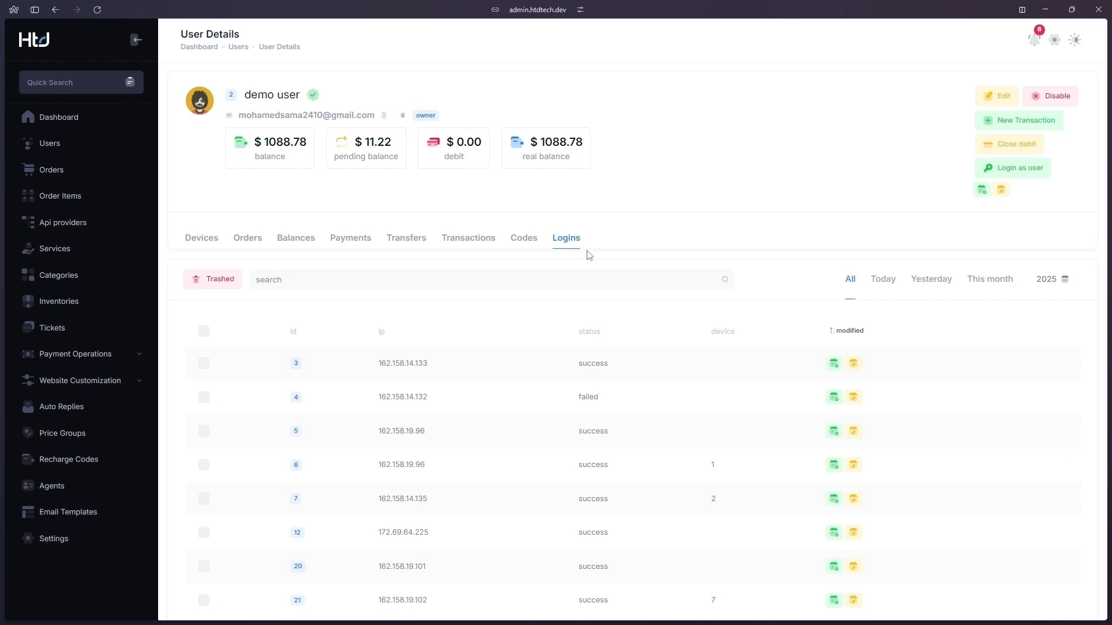
scroll(535, 396, "down", 2)
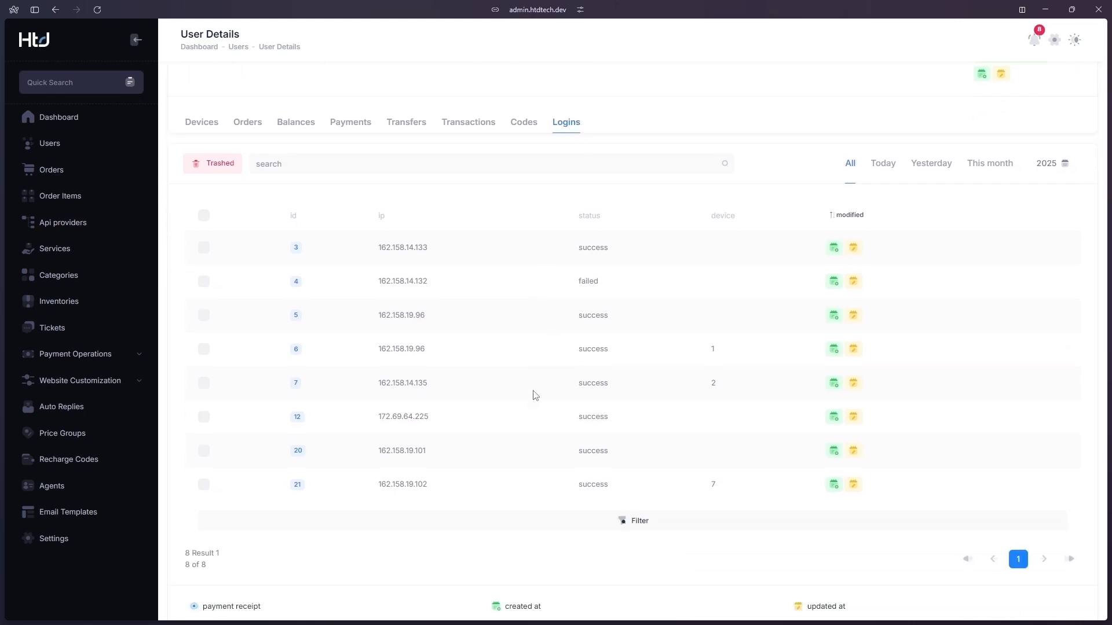
scroll(535, 395, "up", 2)
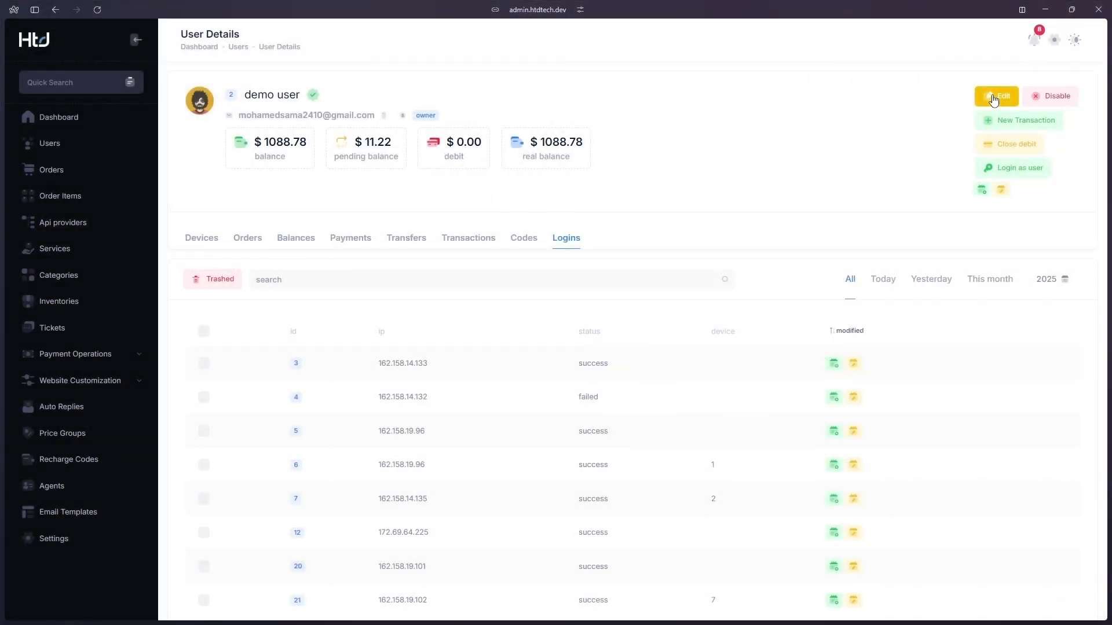
Open the user's edit form, then start a new Credit transaction with a value of 20.
left_click(994, 100)
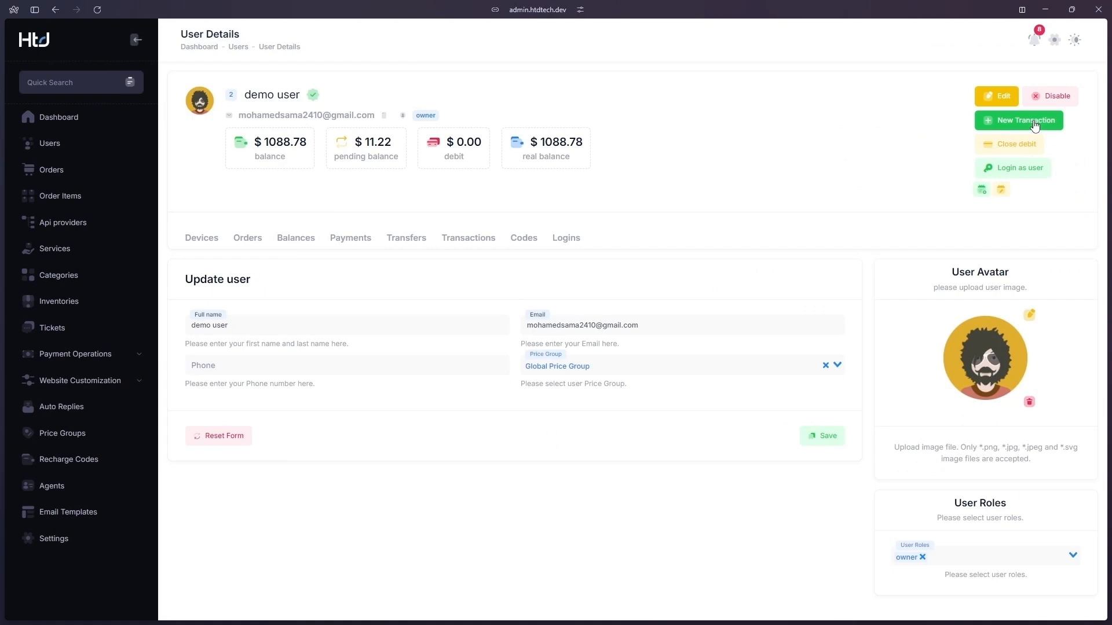
left_click(1026, 120)
left_click(403, 323)
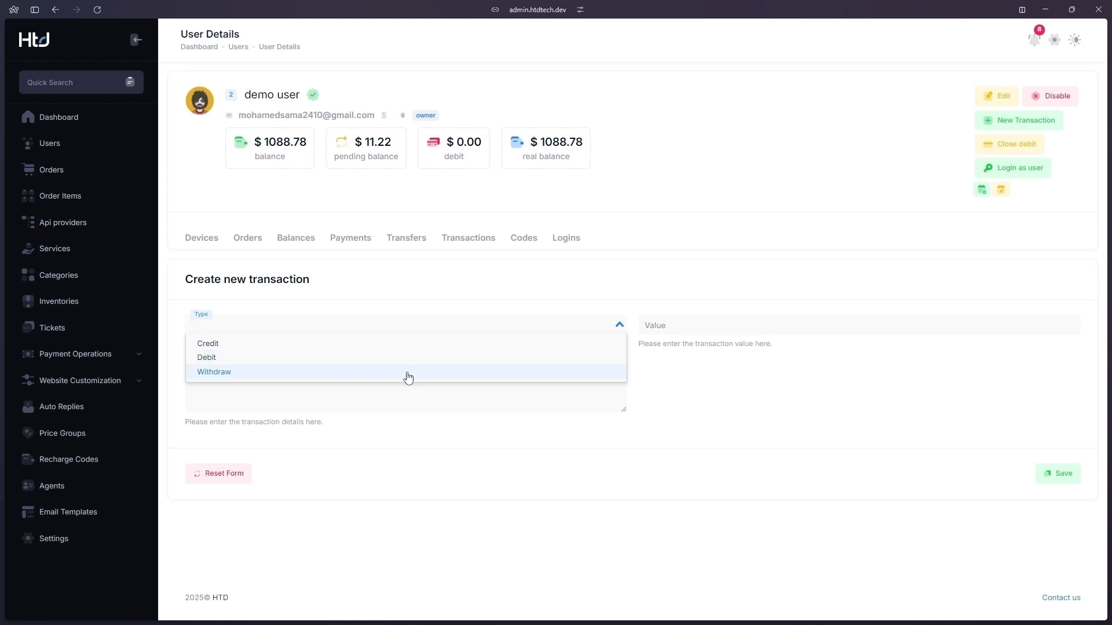
left_click(422, 342)
left_click(694, 324)
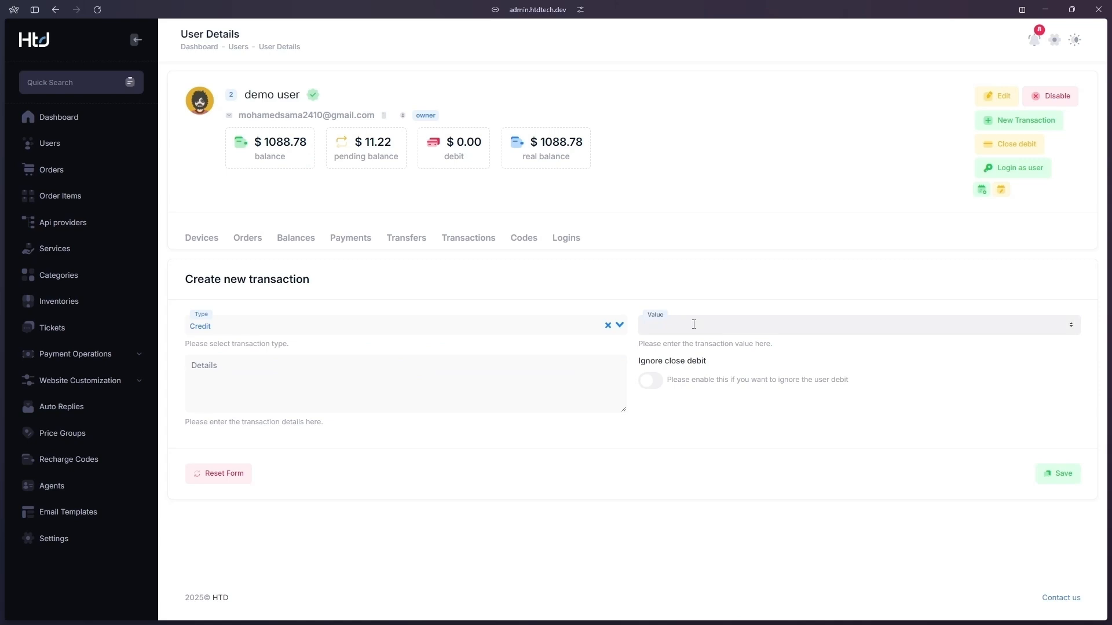
type("20")
Open the orders list.
left_click(58, 173)
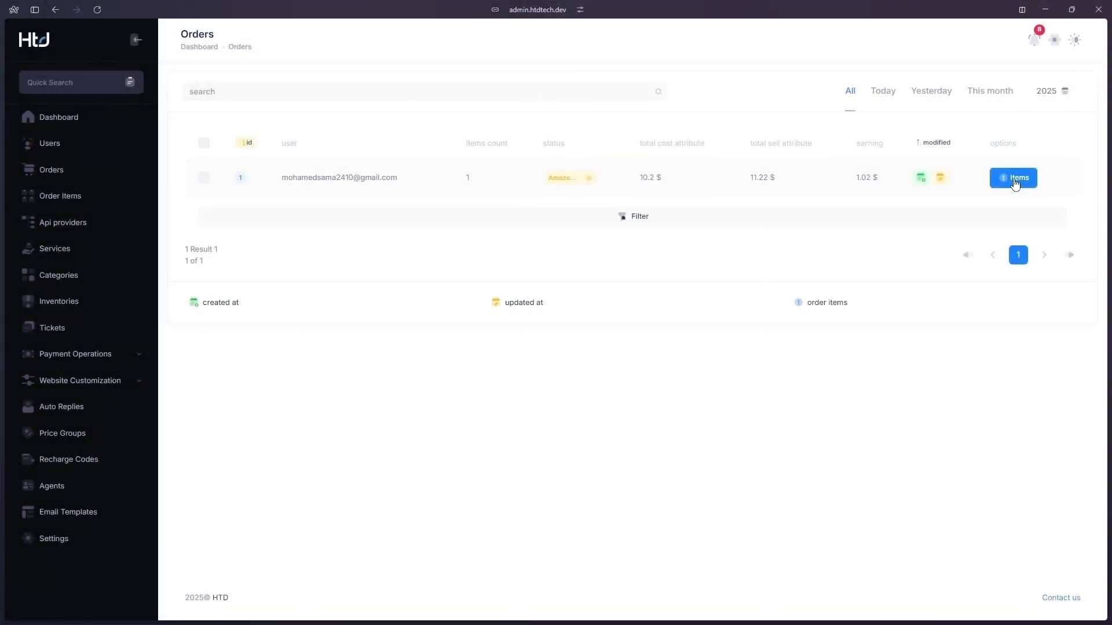
Open the first order's items and then the Amazon Canada CAD$10 item's details.
left_click(1010, 180)
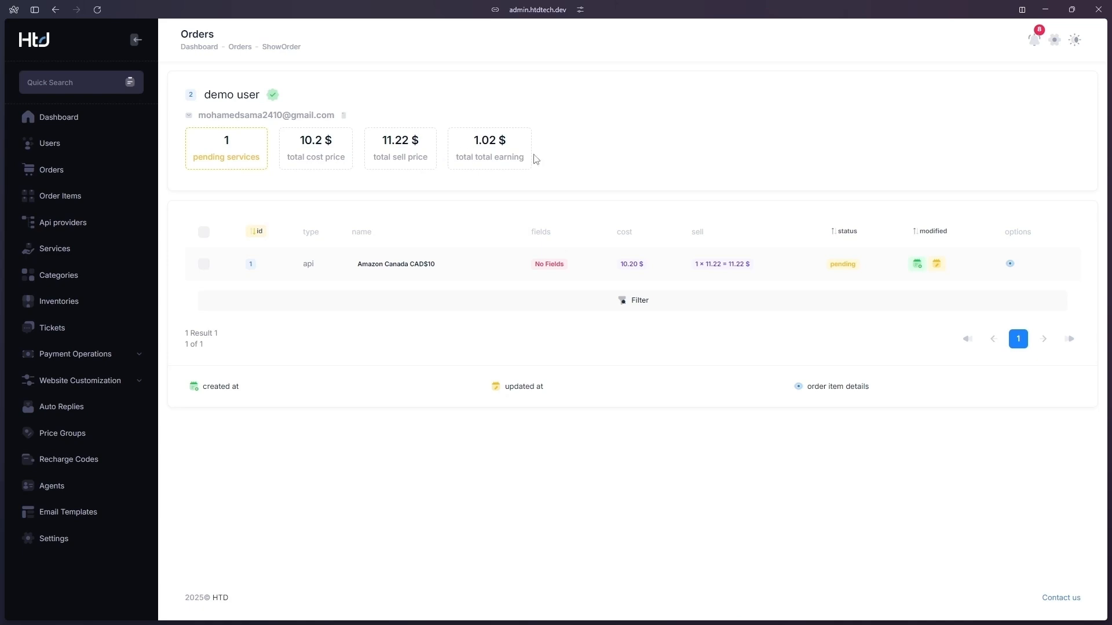
left_click(1010, 265)
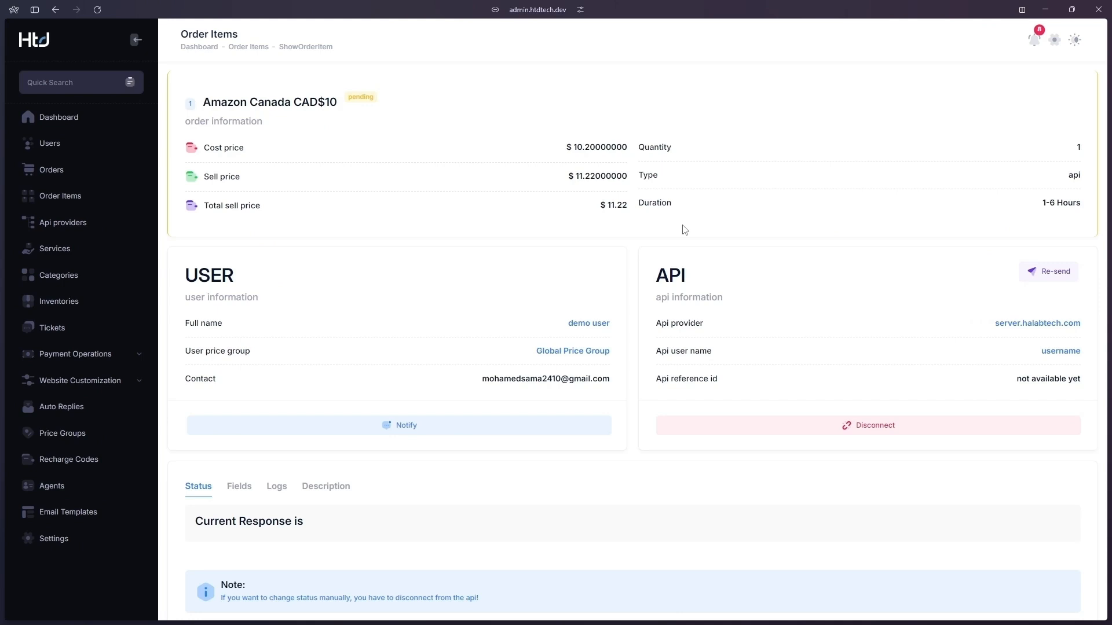
Switch between the Rejected, Pending and Success response options in the item's status section without submitting.
scroll(527, 251, "down", 2)
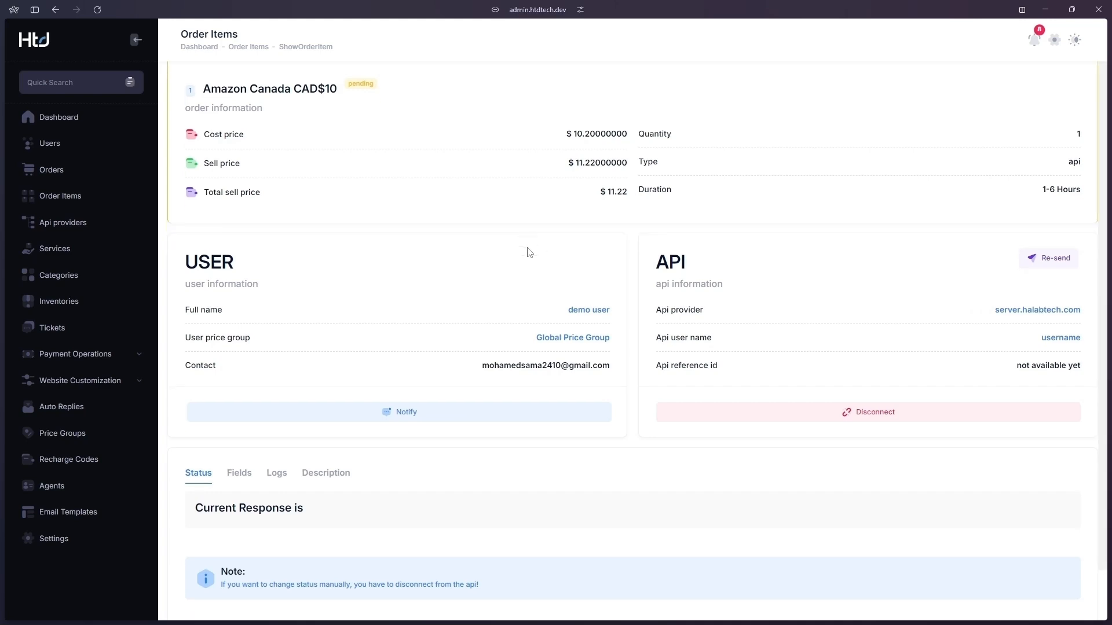
scroll(554, 254, "up", 2)
scroll(557, 255, "down", 2)
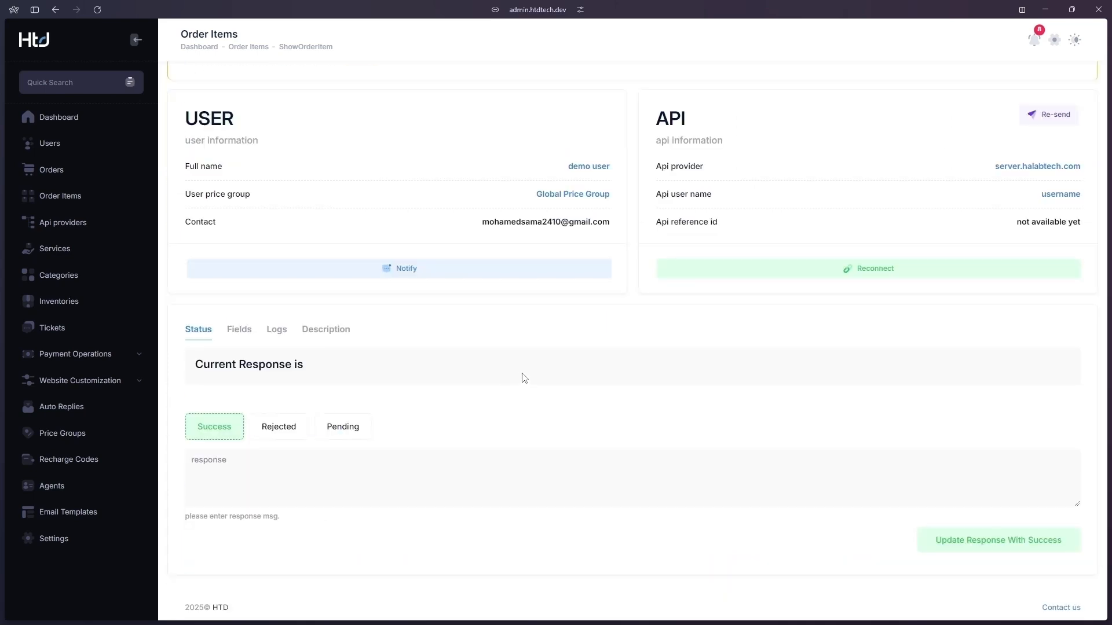
left_click(293, 428)
left_click(358, 432)
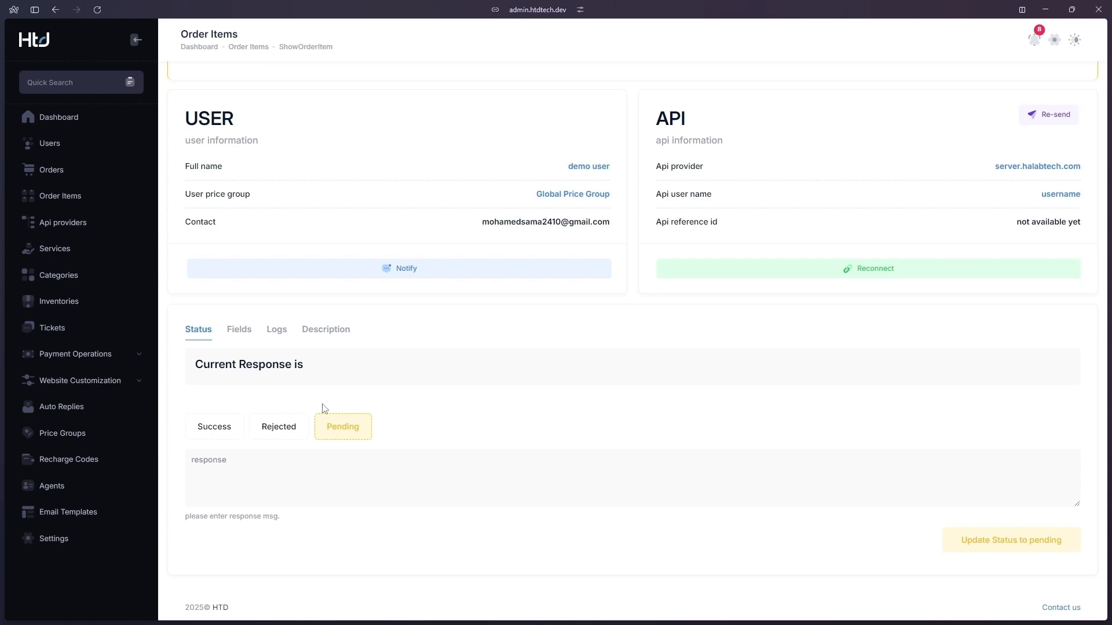
left_click(278, 427)
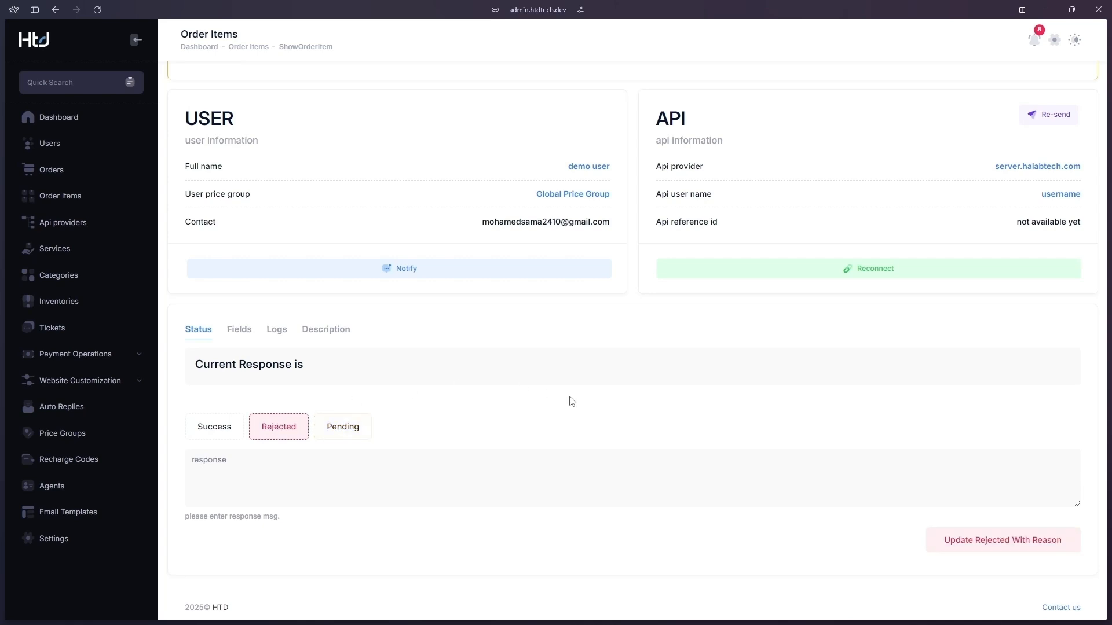
left_click(210, 427)
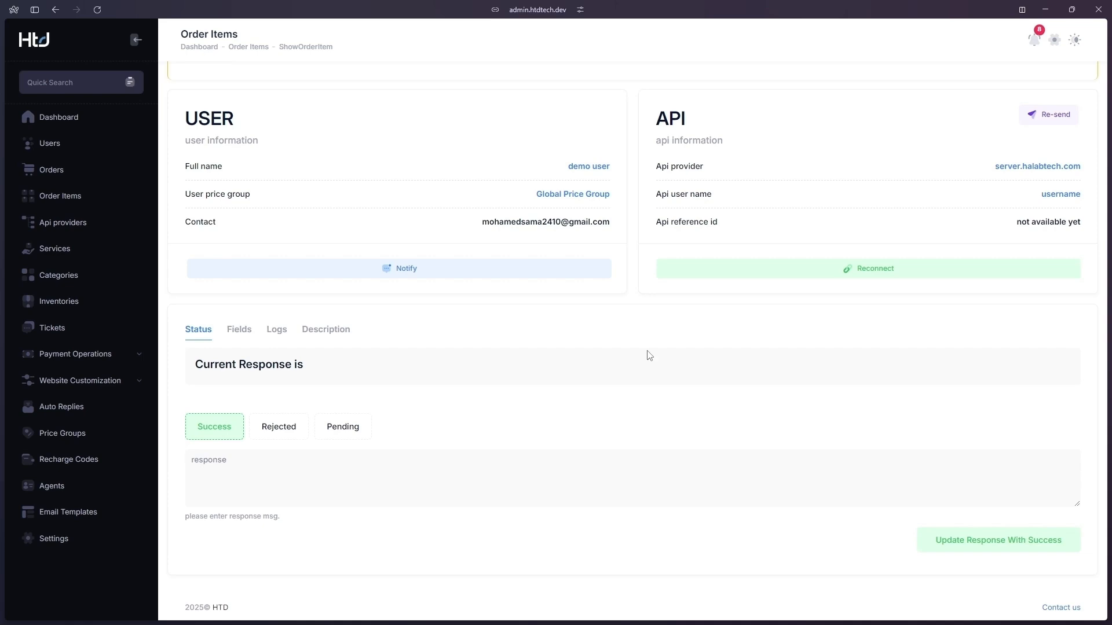
Reconnect the order item to its API provider.
scroll(649, 355, "up", 3)
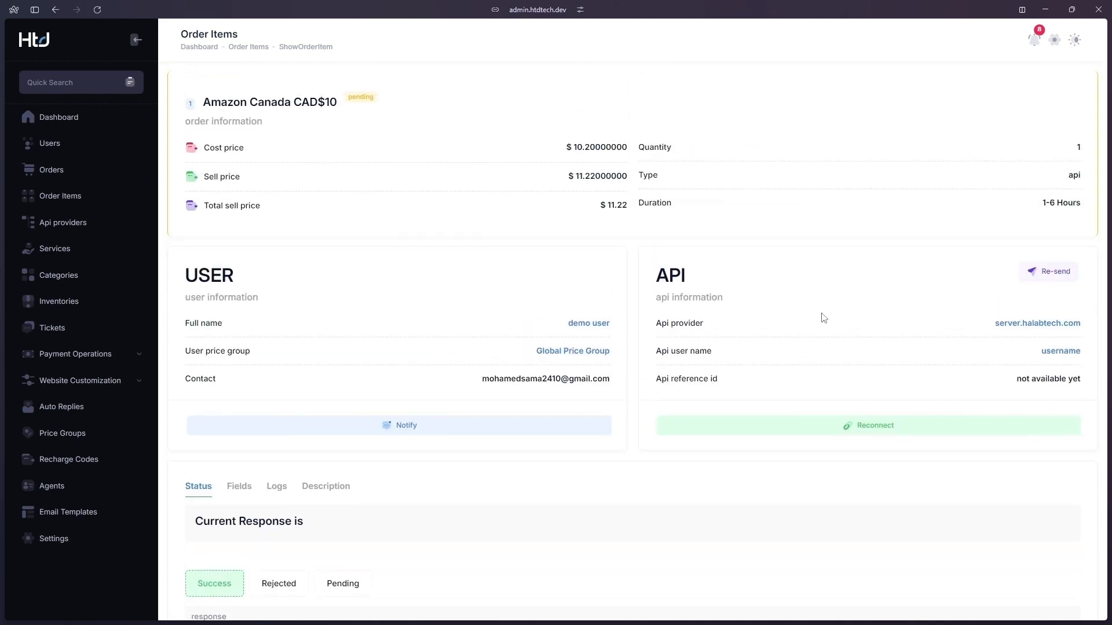
double_click(659, 268)
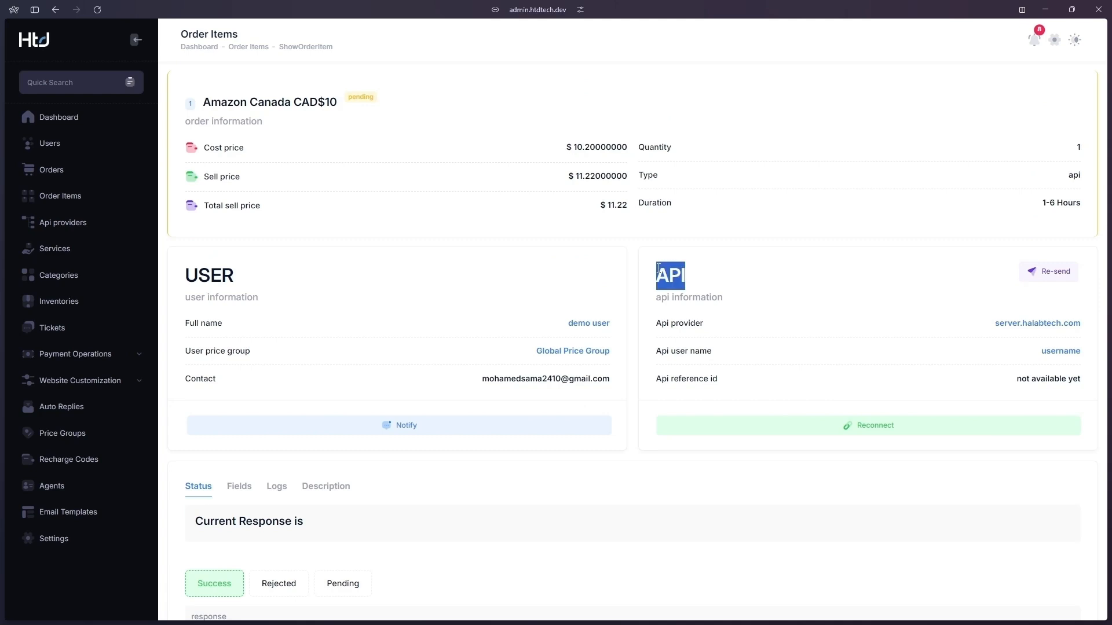
left_click(756, 269)
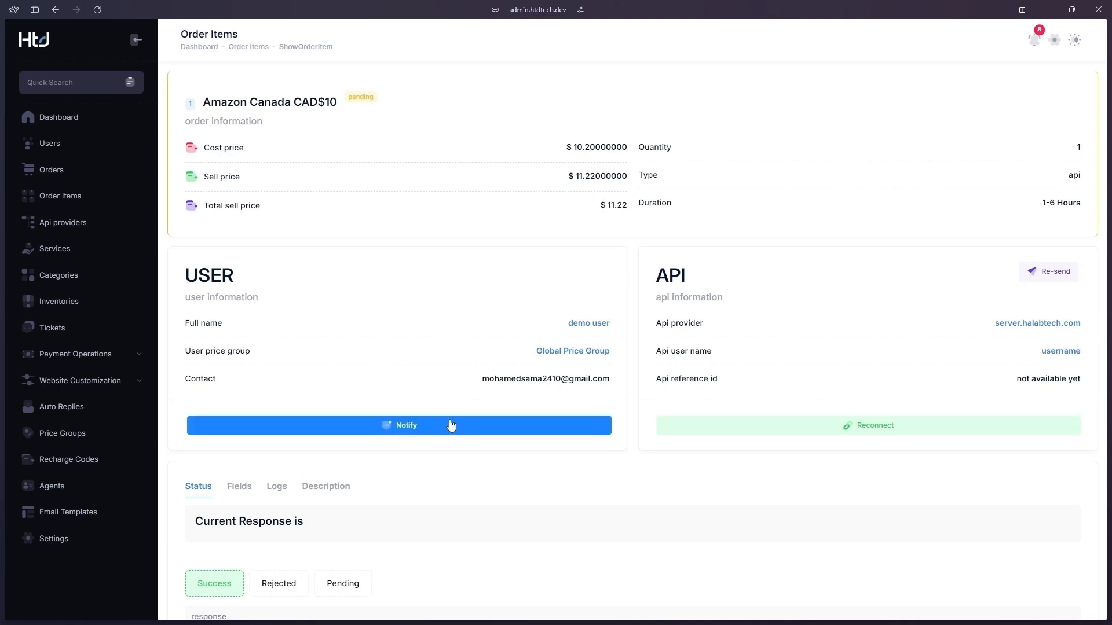
key("ctrl")
key("ctrl")
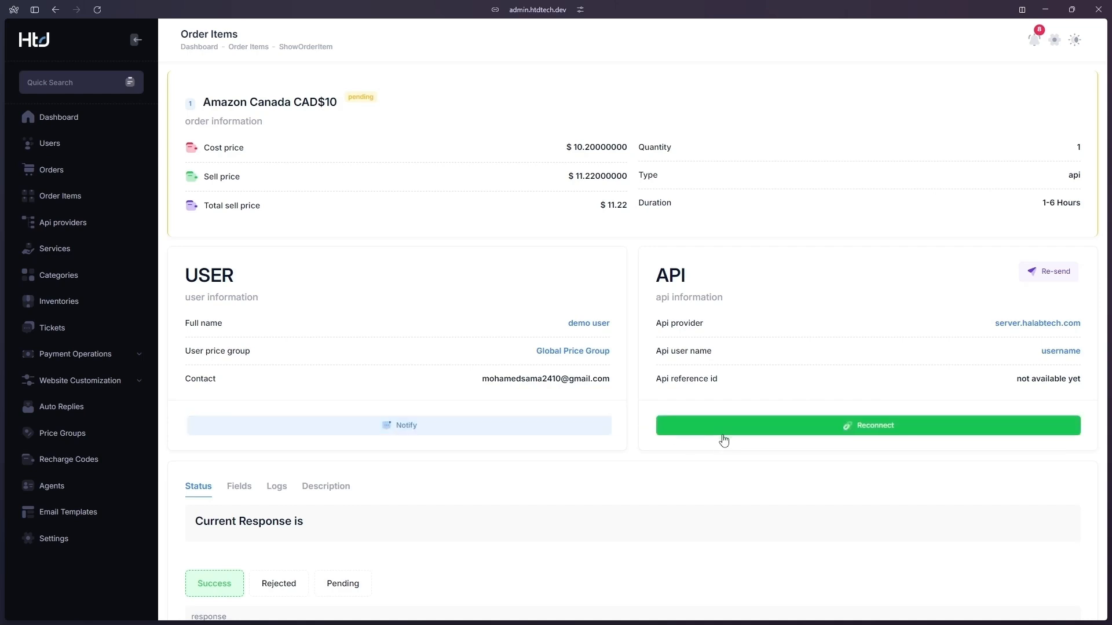
left_click(888, 430)
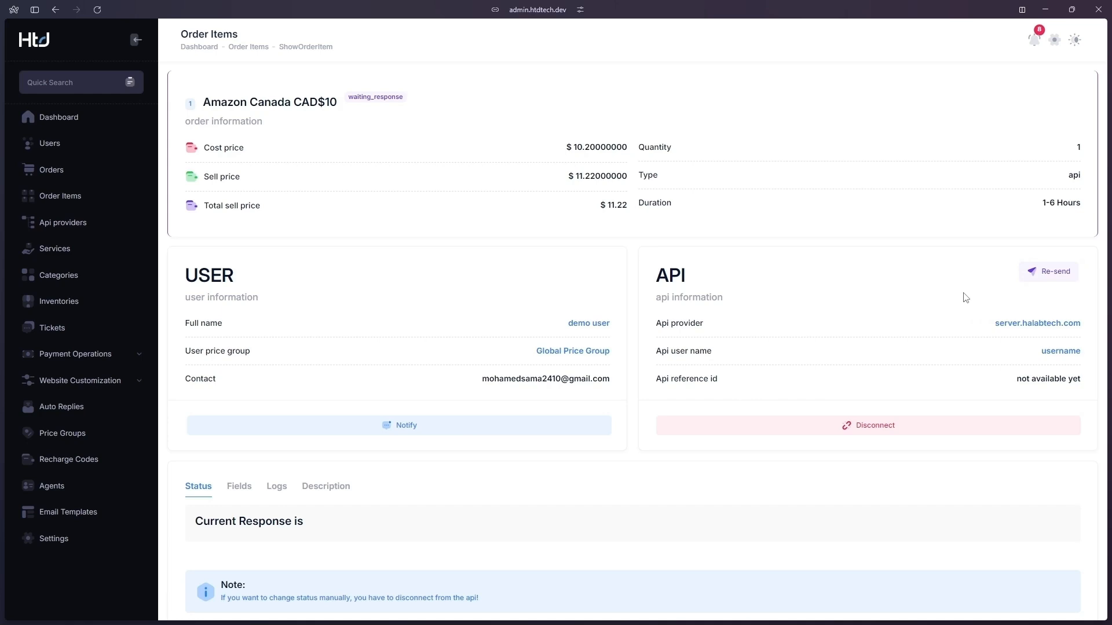
Open the order item's Logs tab to review its status history.
scroll(747, 312, "down", 1)
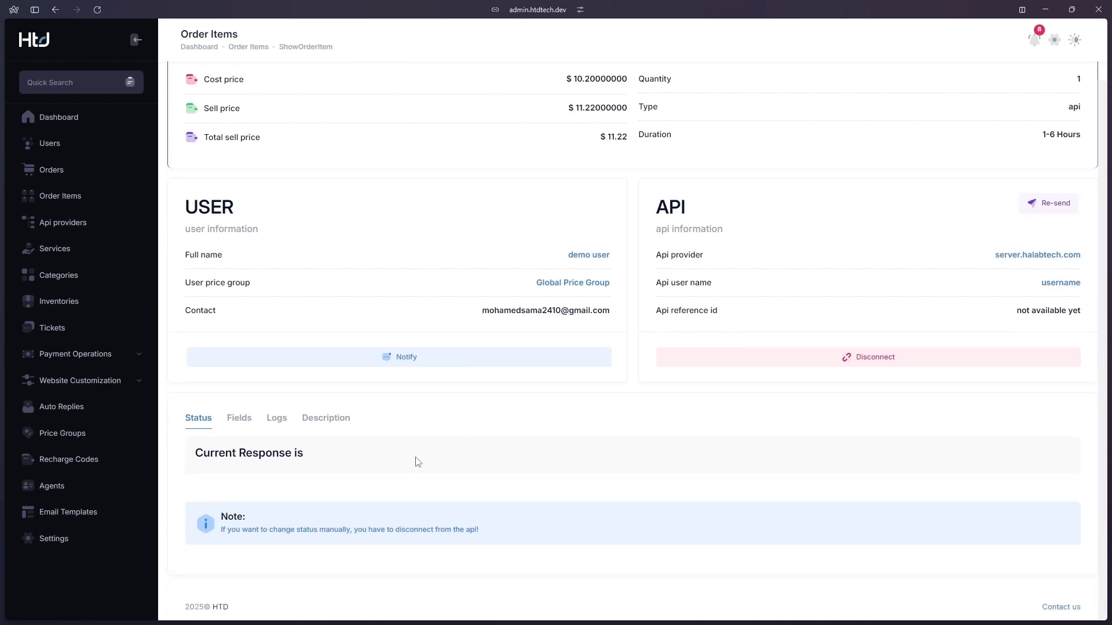
left_click(278, 422)
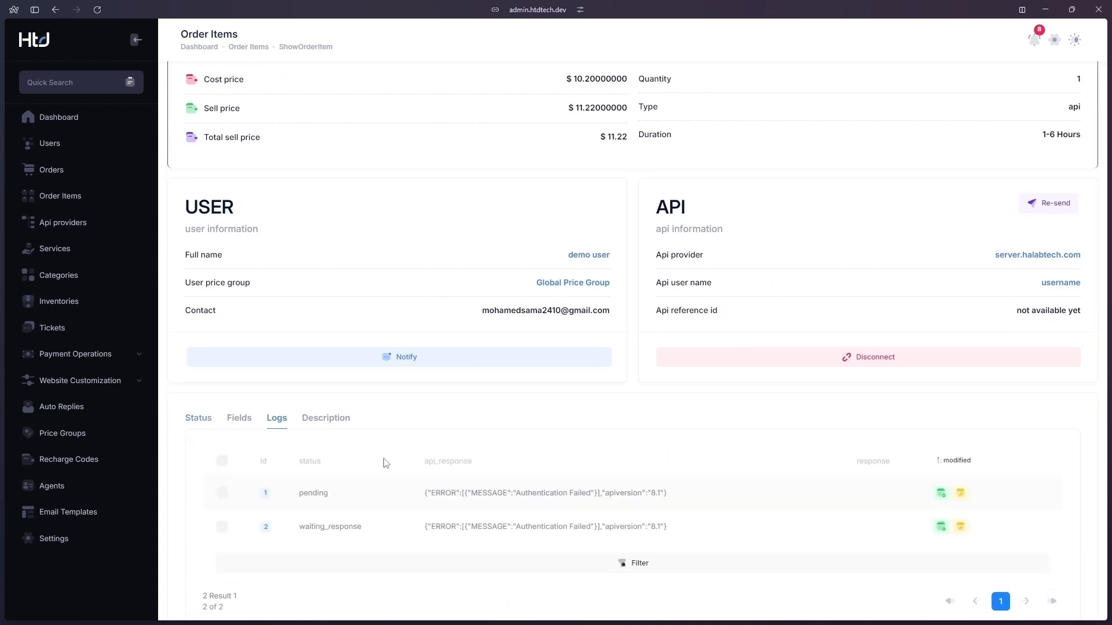
scroll(479, 484, "down", 2)
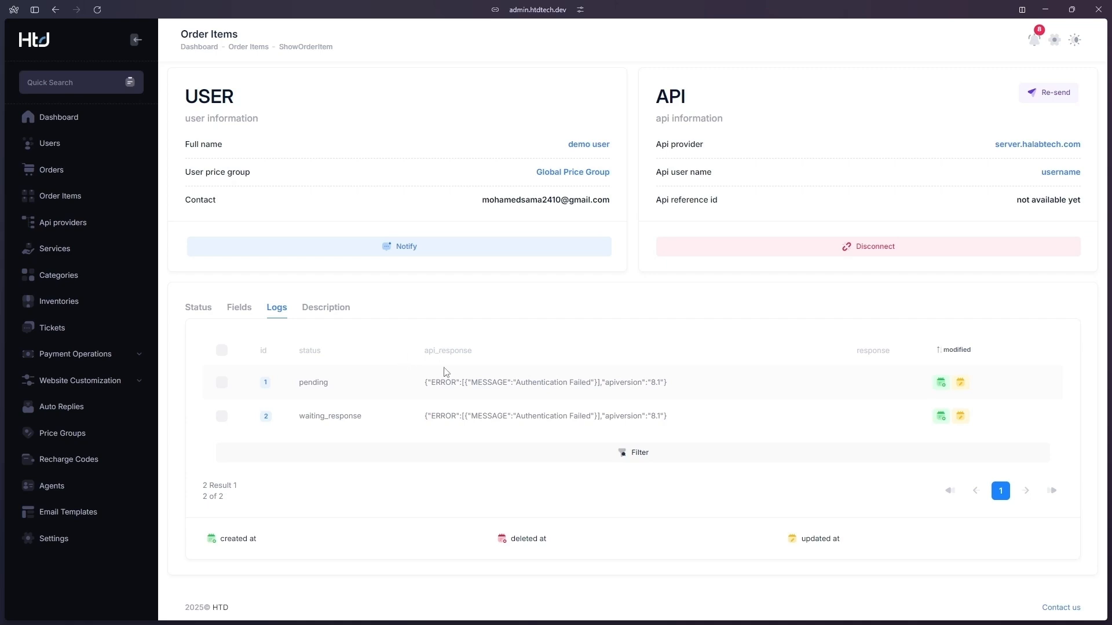
Open the order items list and clear its pending status filter.
left_click(86, 206)
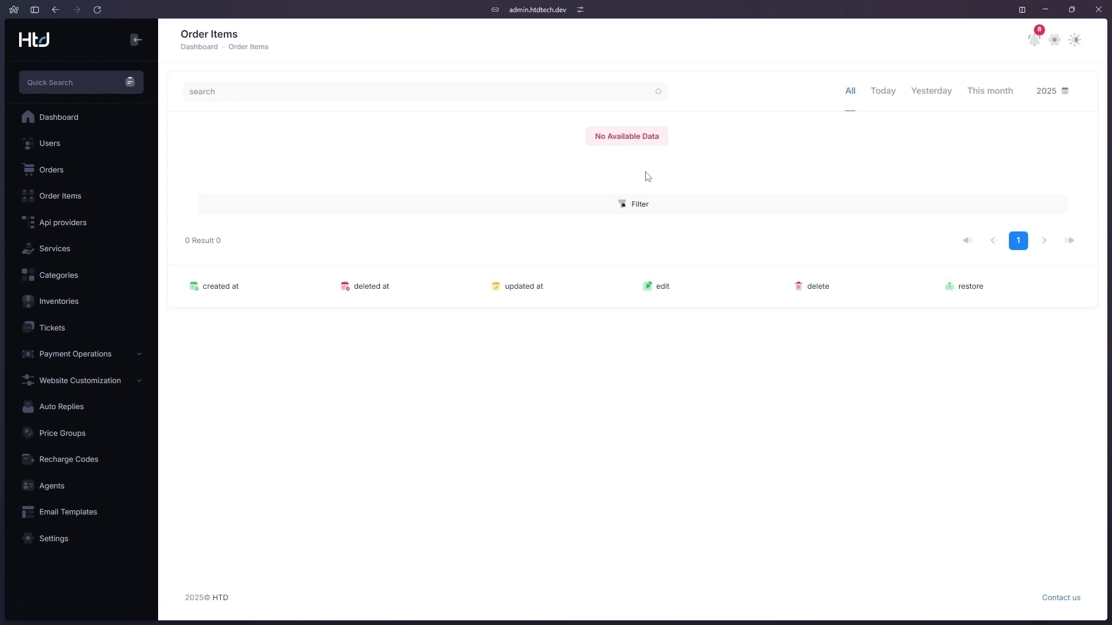
left_click(663, 207)
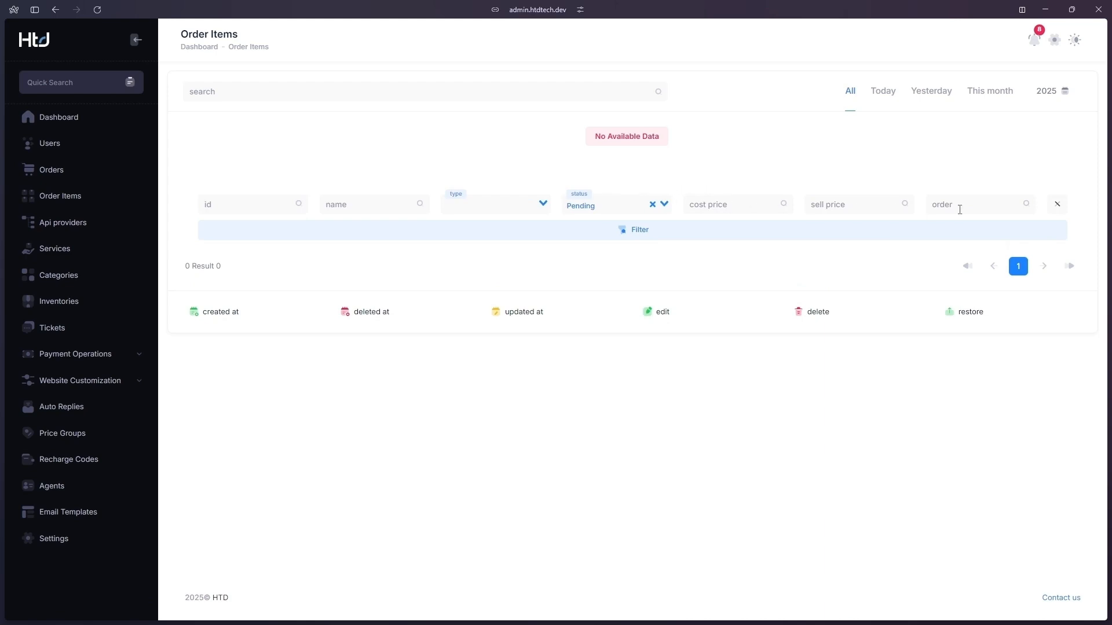
left_click(1053, 213)
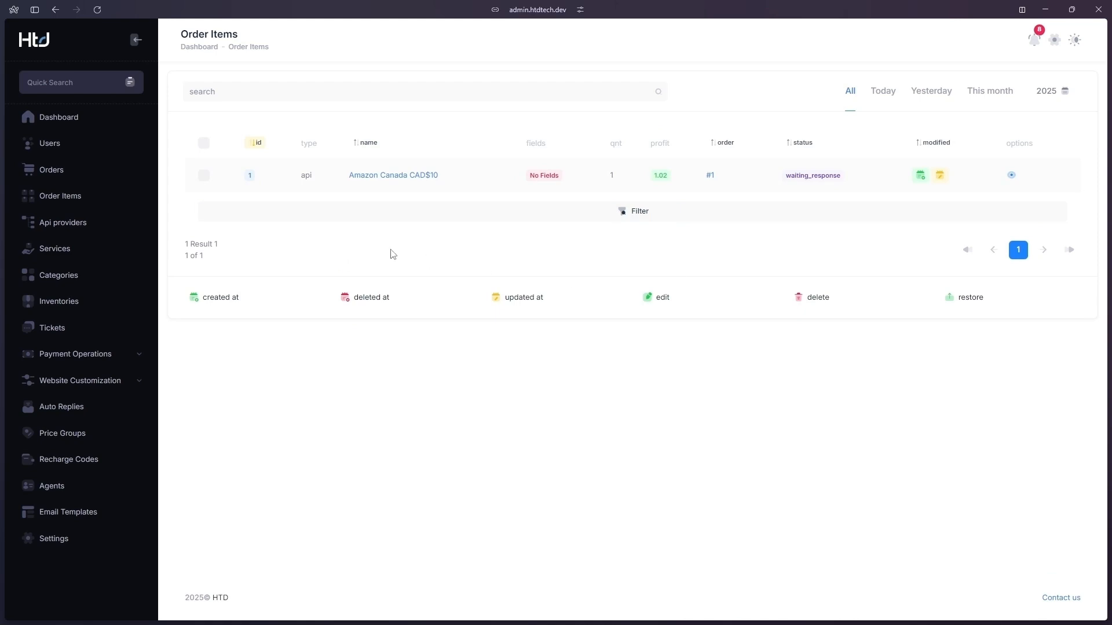
Start creating a new API provider and enter domain.com as its domain.
left_click(84, 222)
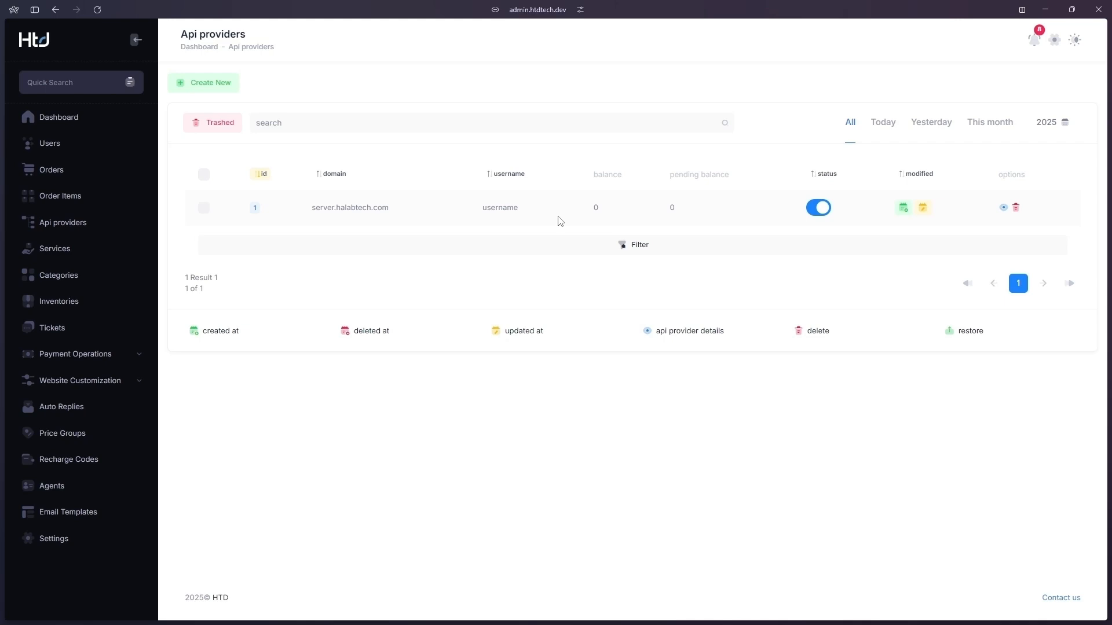
left_click(230, 85)
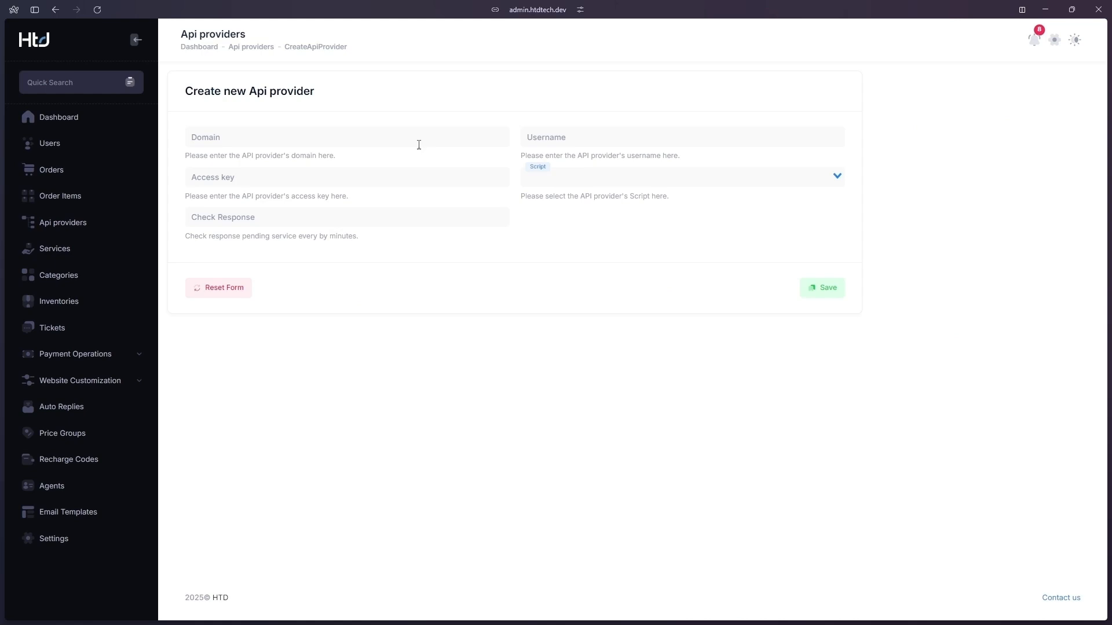
left_click(419, 145)
type("doma")
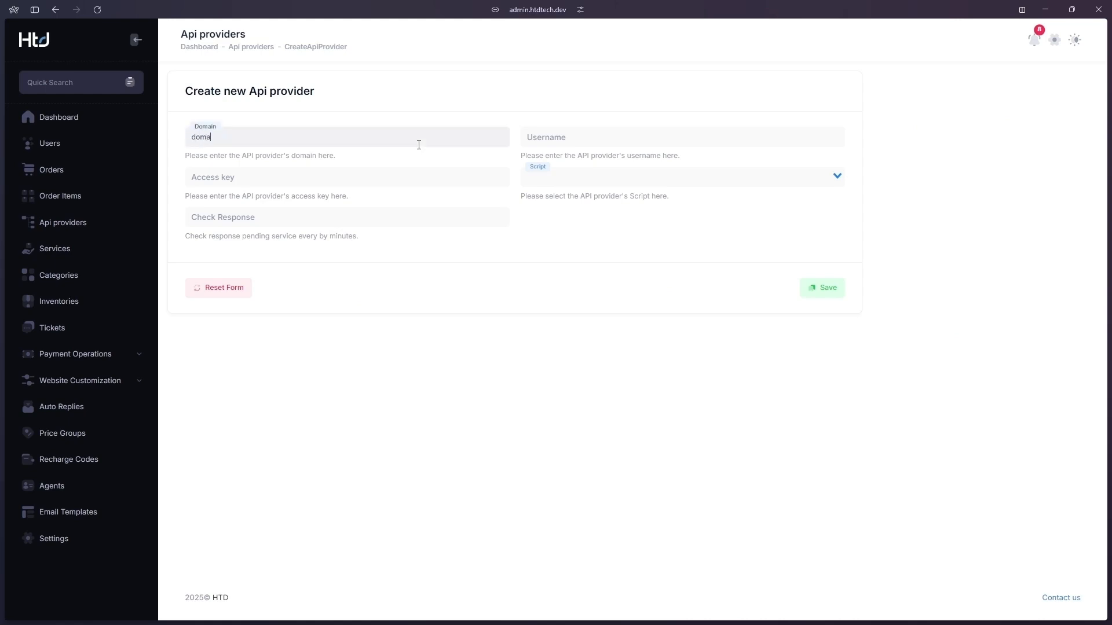
type("in.com")
Enter jack as the provider's username and fill in the provider's access key.
left_click(612, 143)
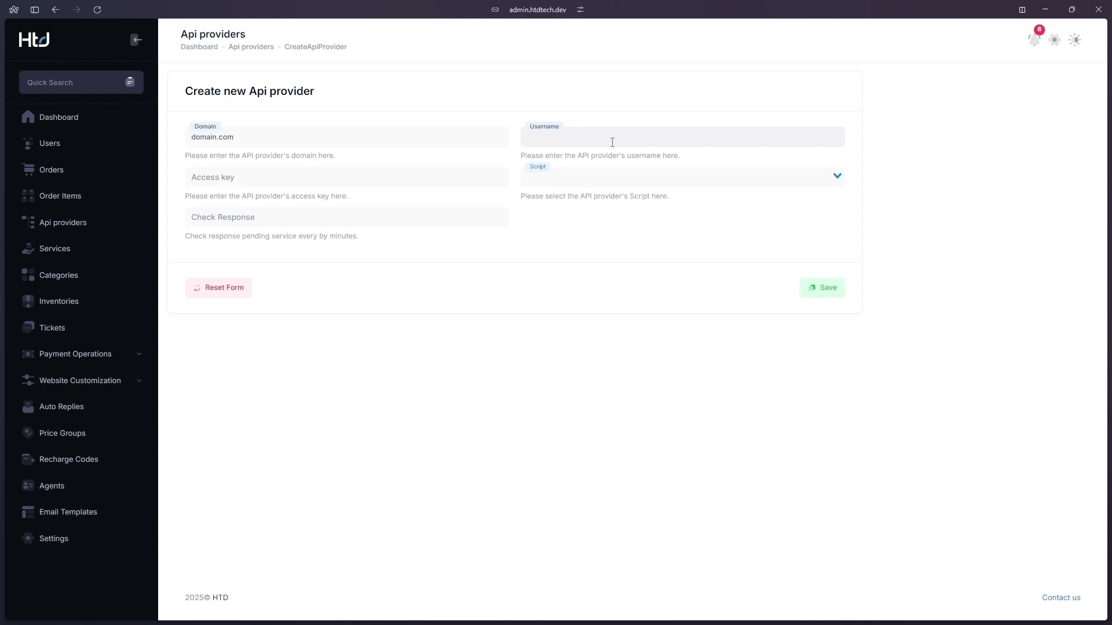
type("jack")
left_click(239, 177)
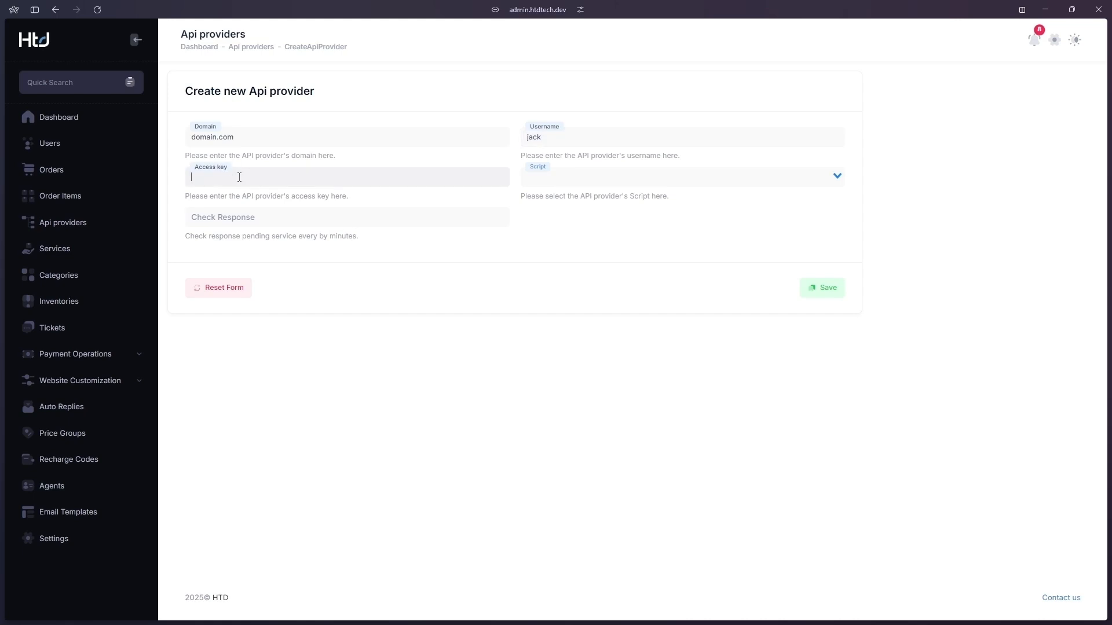
Set the provider's script to DHRU and its check response interval to 1 minute.
left_click(616, 176)
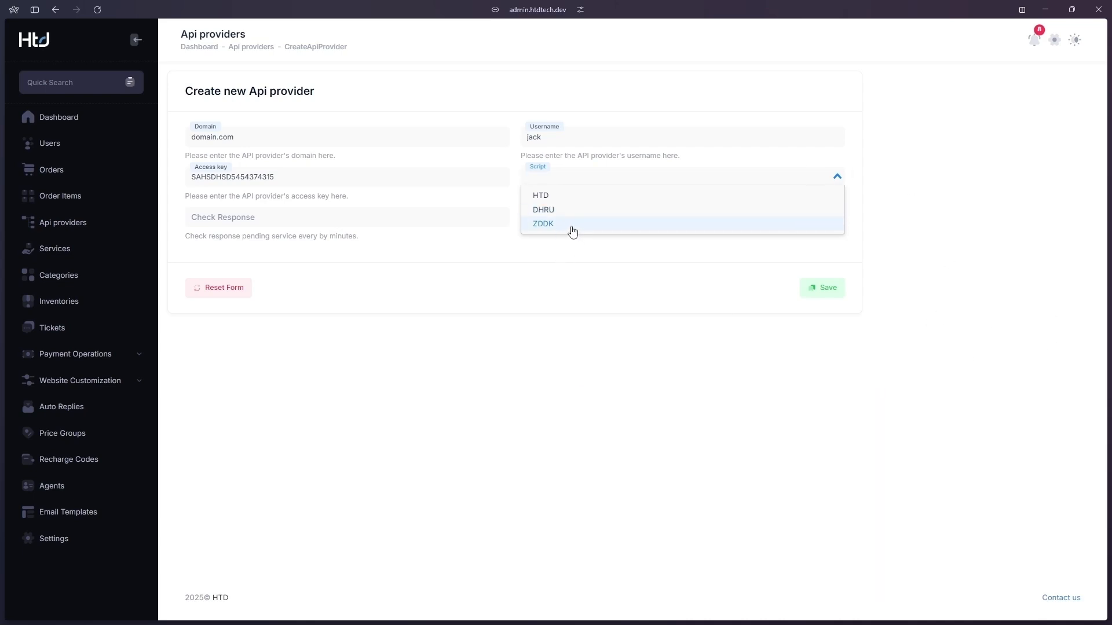
left_click(554, 214)
left_click(246, 220)
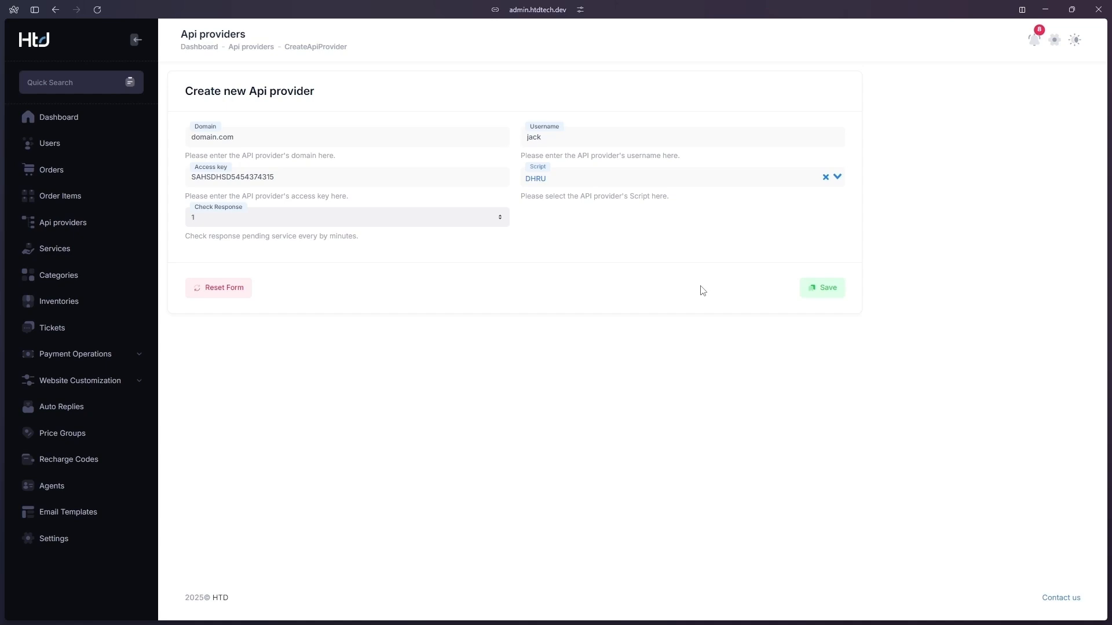
left_click(650, 188)
left_click(609, 229)
Start editing the domain with an api. prefix, then return to the API providers list without saving.
left_click(364, 137)
type("api.")
key("ctrl+shift+Right")
key("ctrl+shift+Right")
key("ctrl+shift+Right")
left_click(364, 137)
left_click(681, 343)
left_click(82, 228)
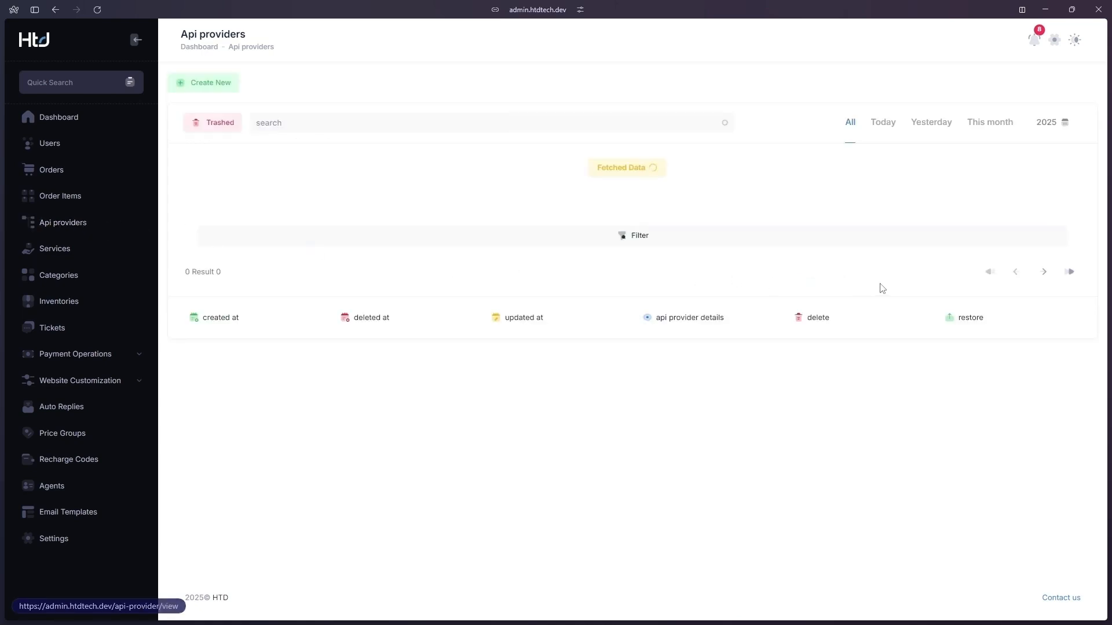
Open the server.halabtech.com provider's details and its ProviderCategories tab.
left_click(1004, 208)
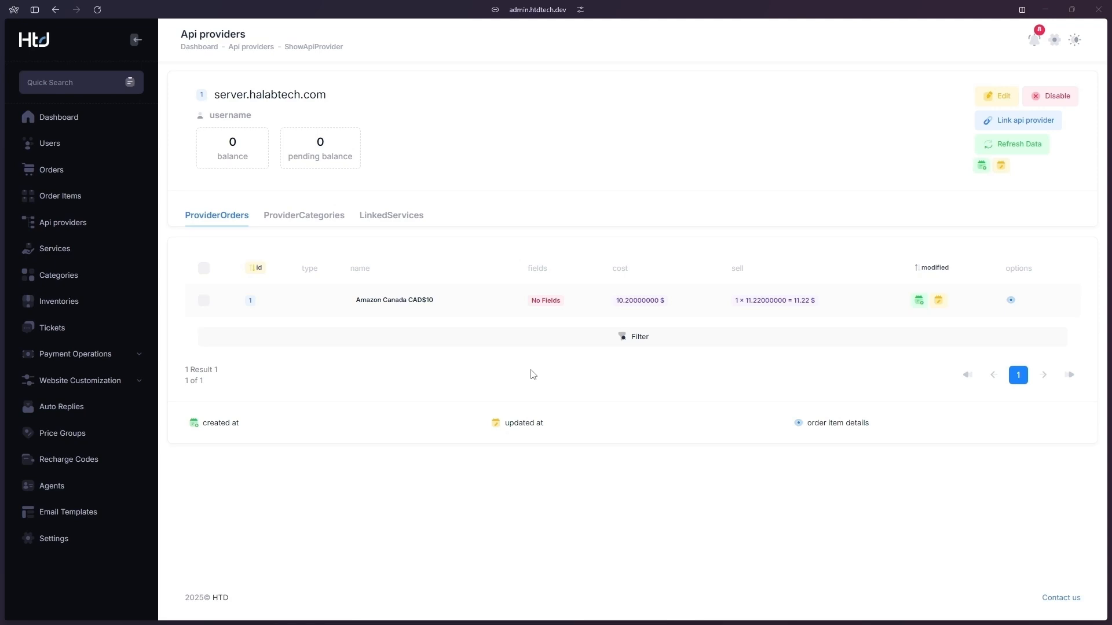
left_click(297, 217)
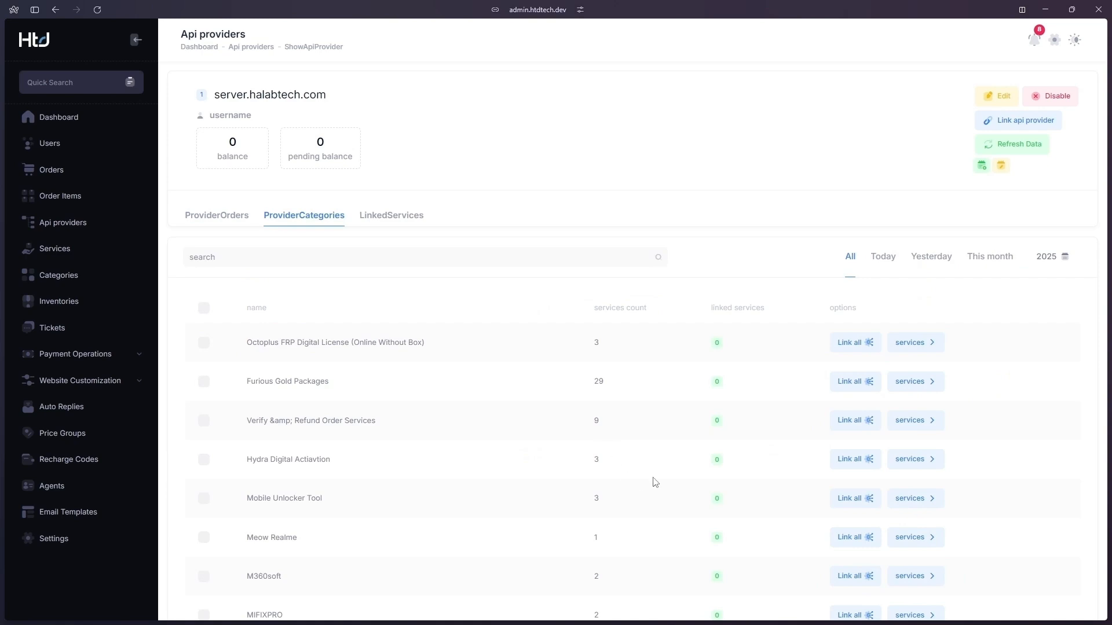
scroll(597, 481, "down", 3)
scroll(677, 400, "up", 2)
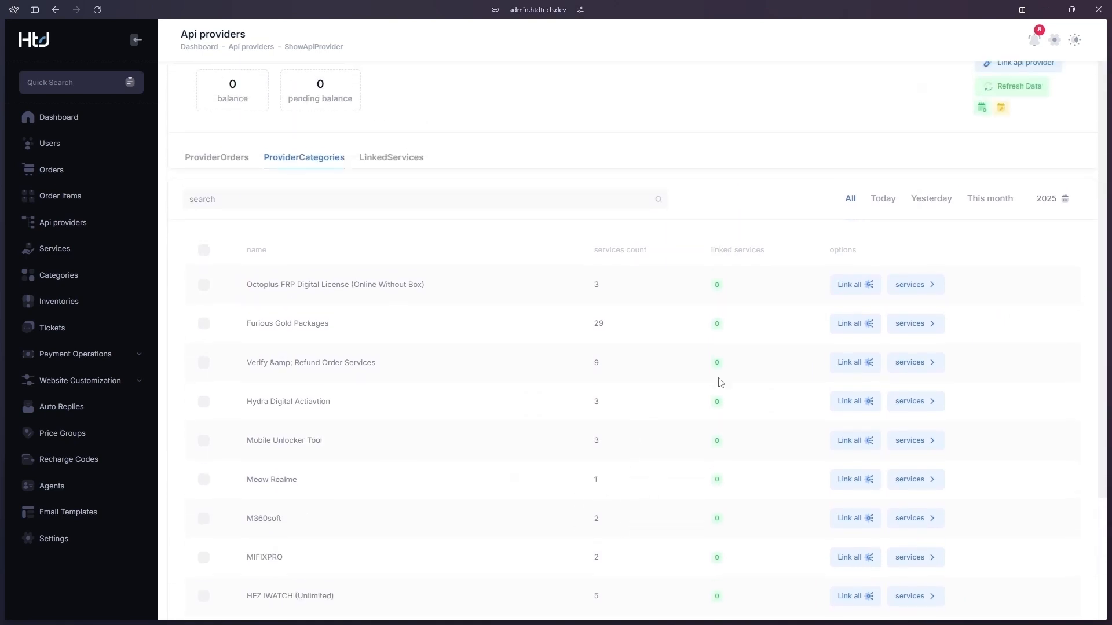
Start linking all Octoplus FRP Digital License services, choosing to enter a new category name.
left_click(865, 289)
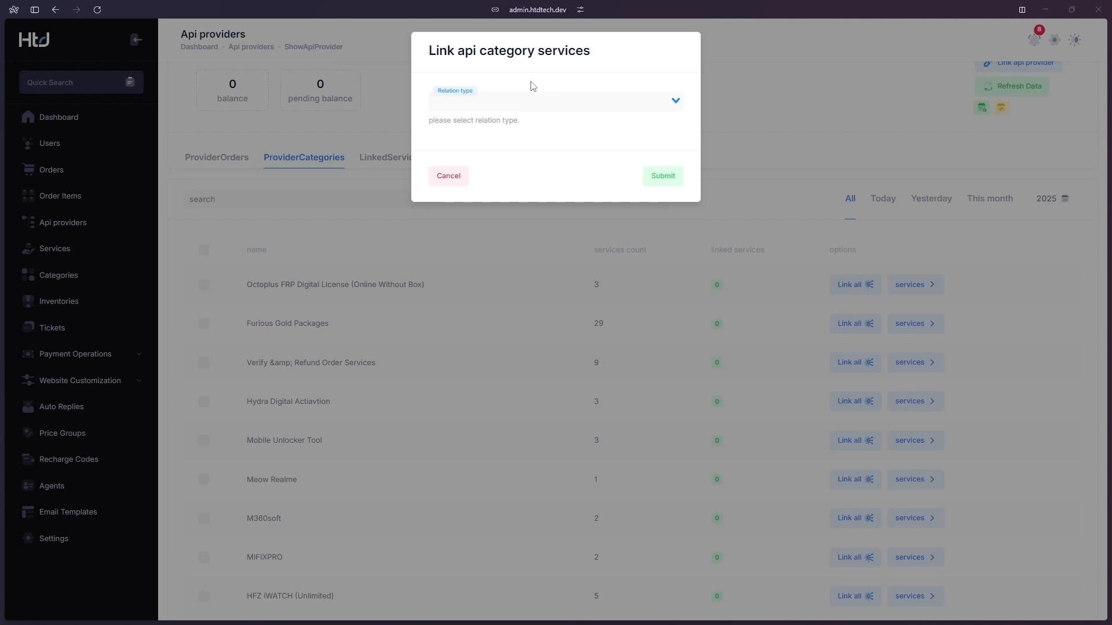
left_click(522, 95)
left_click(510, 117)
left_click(467, 144)
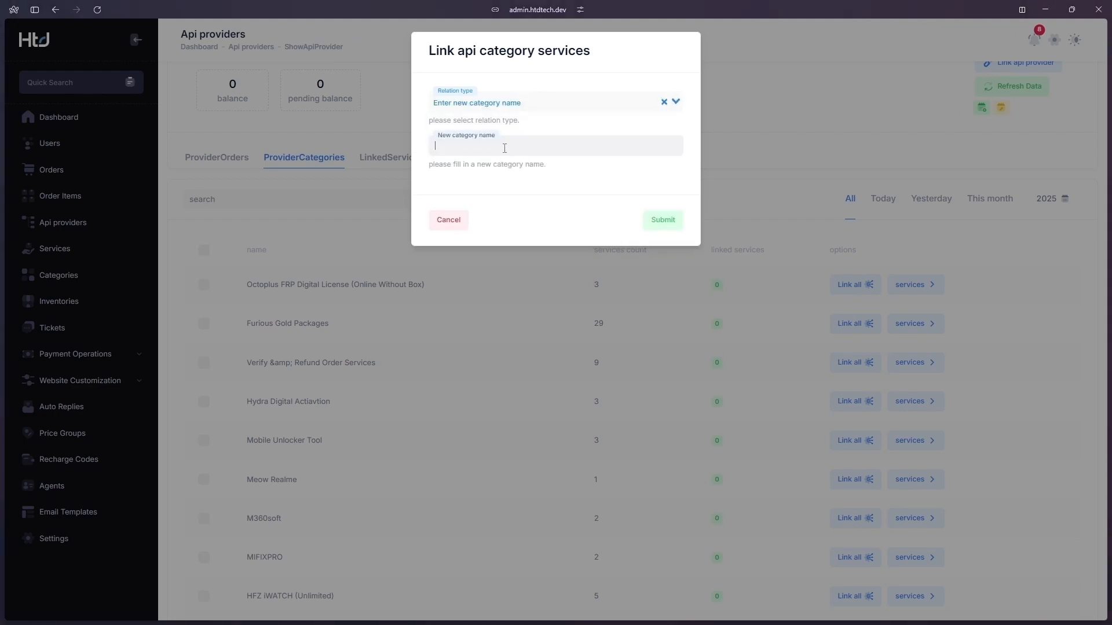
left_click(500, 168)
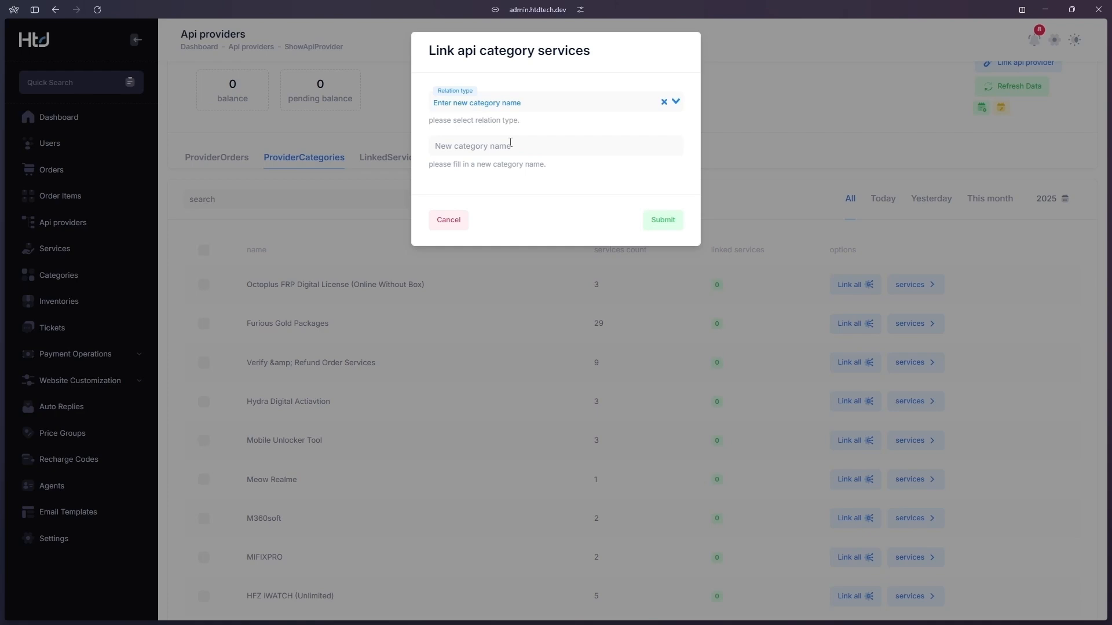
Switch the relation to an existing category, pick Amazon (Italy), and cancel the link dialog.
left_click(554, 102)
left_click(543, 132)
left_click(545, 143)
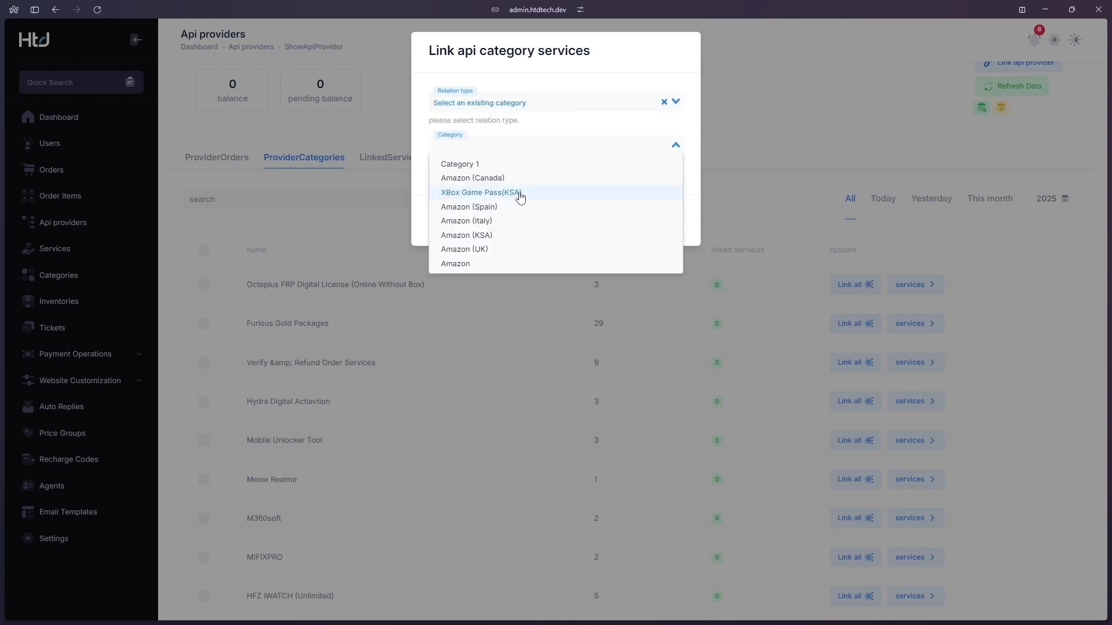
left_click(508, 221)
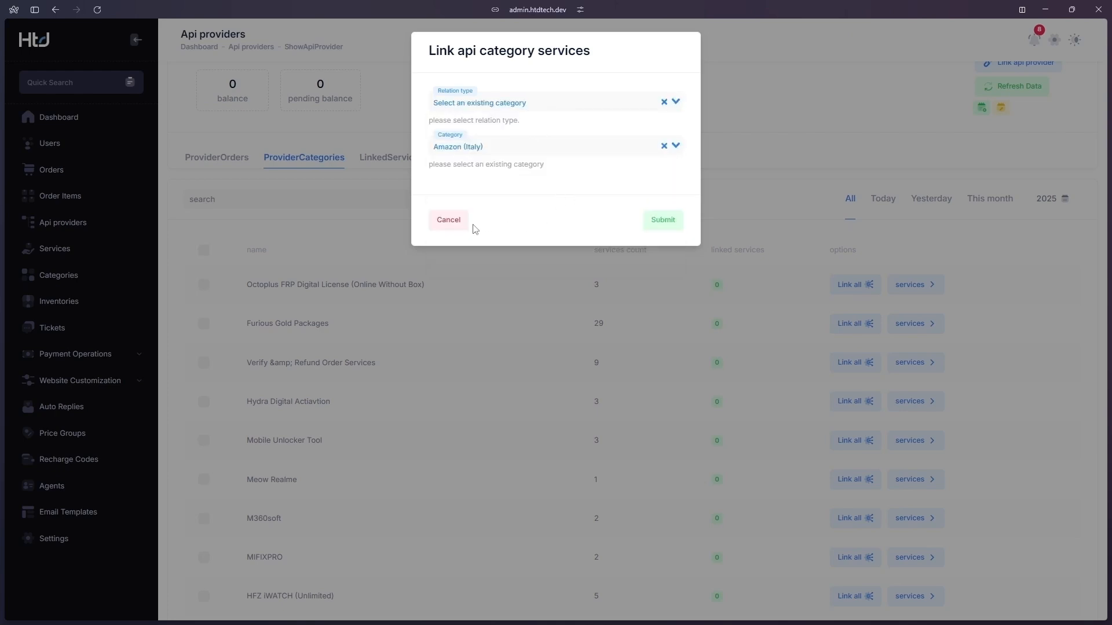
left_click(449, 223)
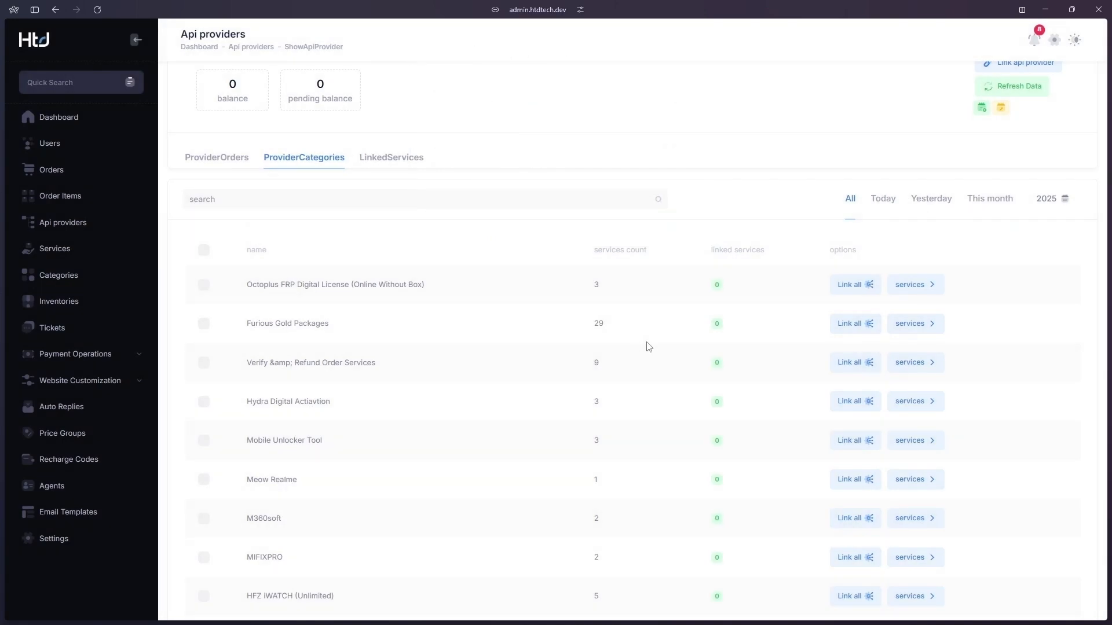
Open the Octoplus FRP Digital License services and the 1 Year service's link form, then close that services tab.
left_click(923, 285)
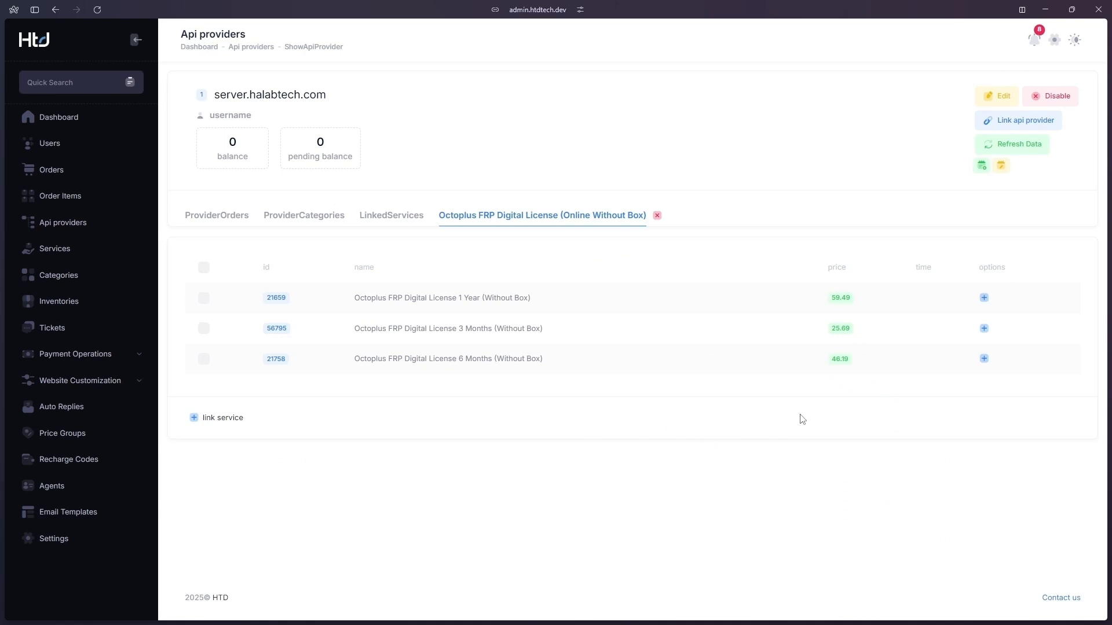
left_click(985, 300)
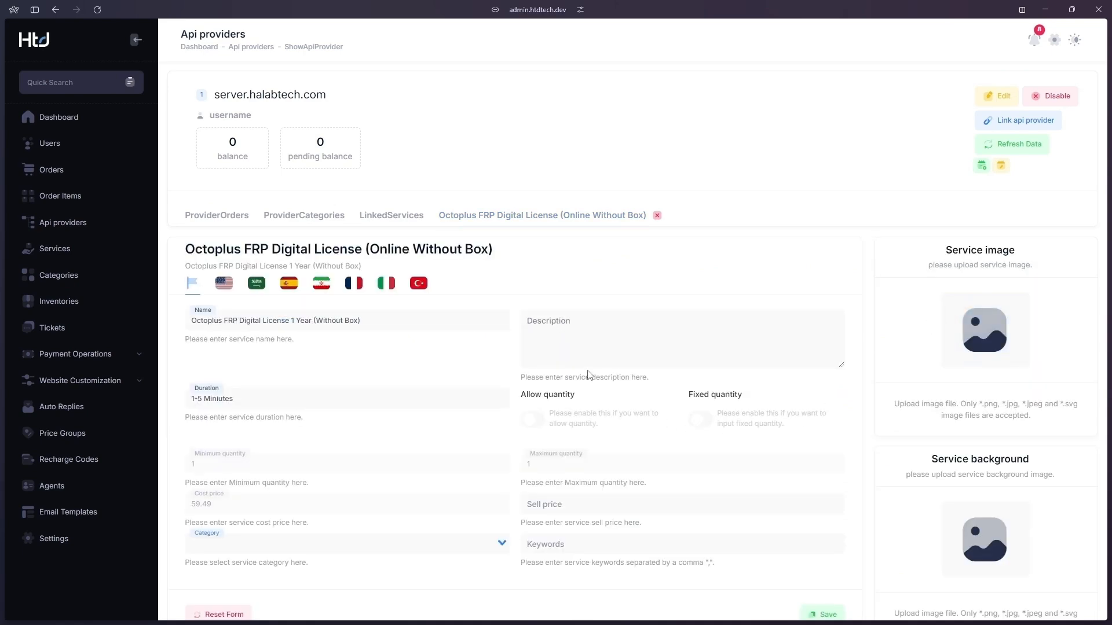
left_click(656, 215)
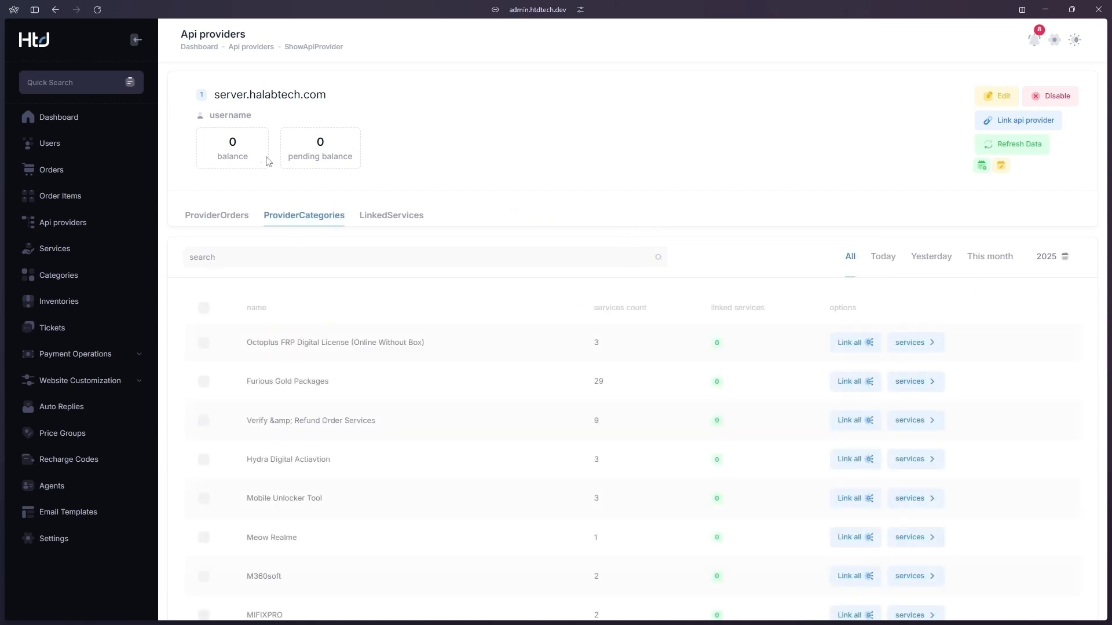
Review the provider's linked services and open the provider's update form.
left_click(408, 219)
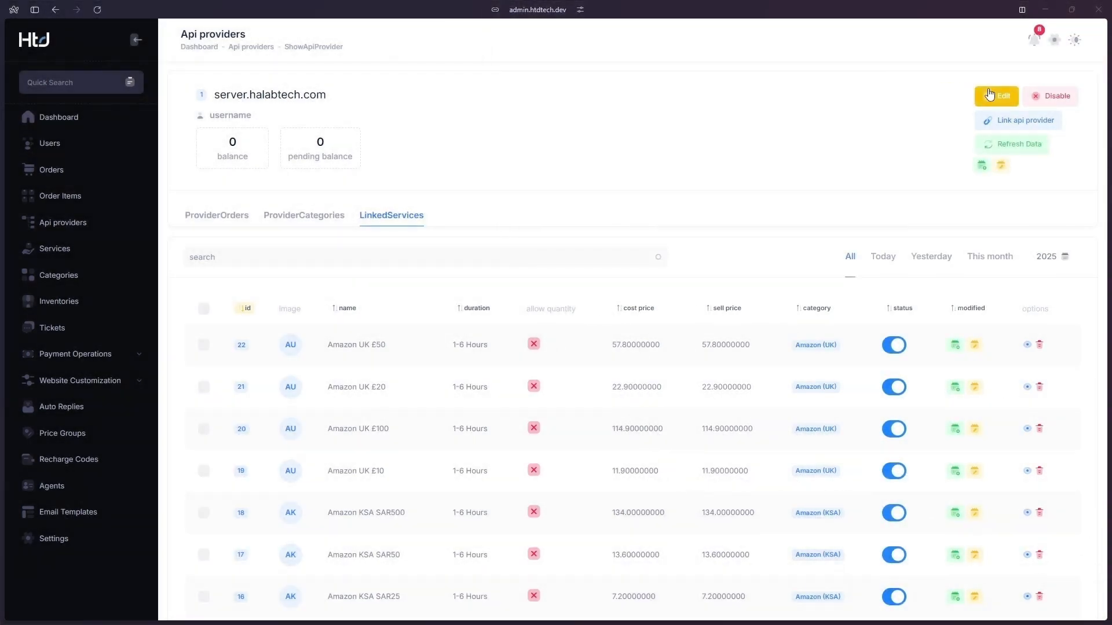
left_click(990, 94)
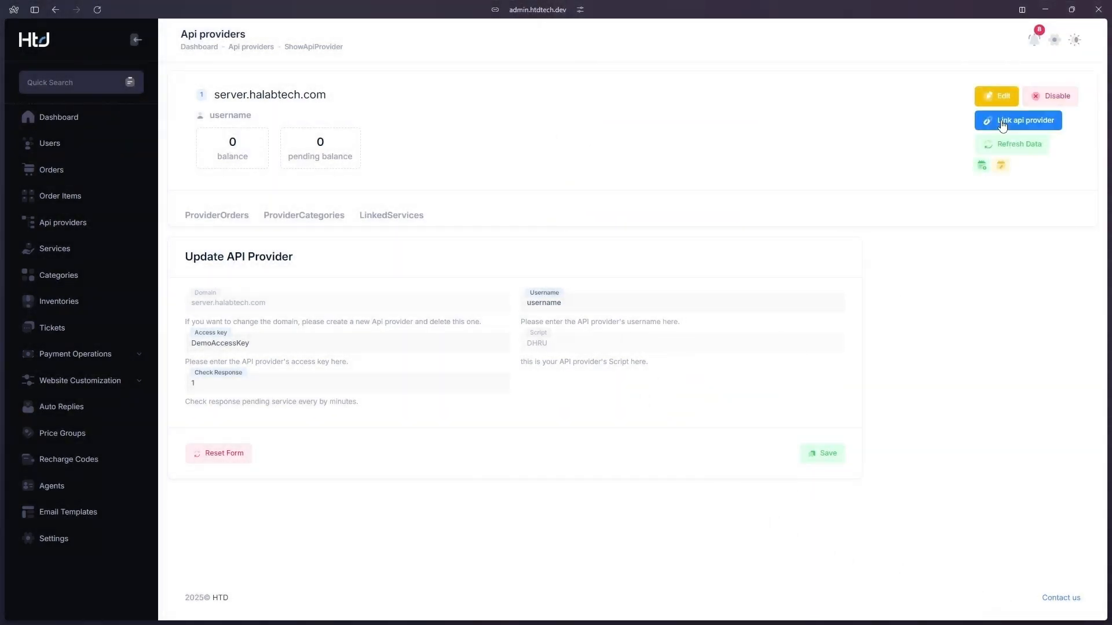
Start linking the whole API provider with its categories and services, then dismiss the confirmation.
left_click(1040, 126)
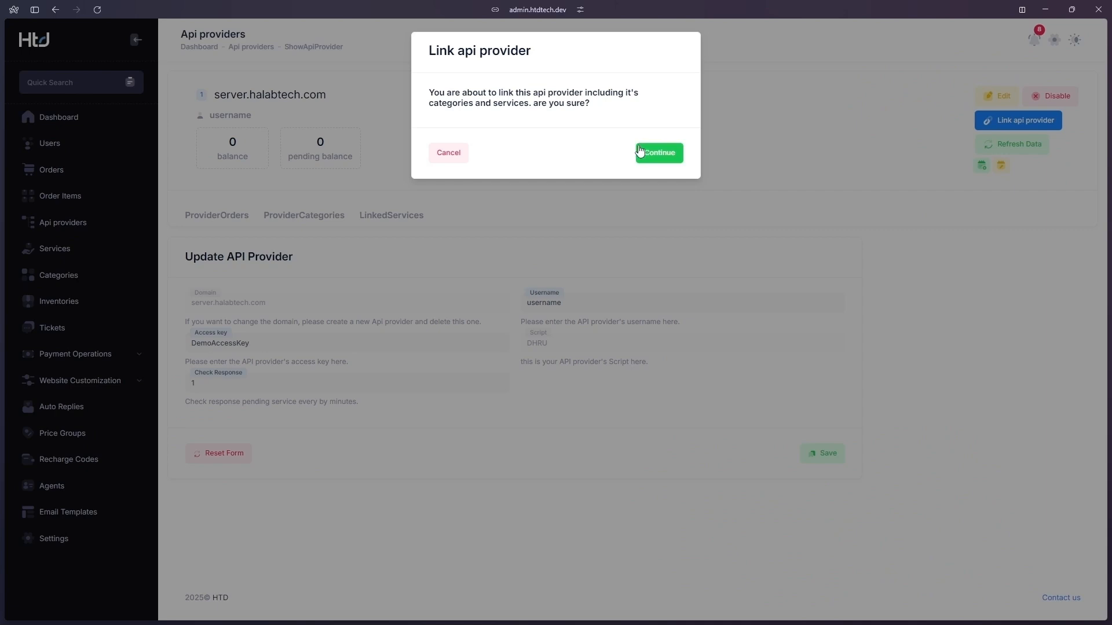
left_click(777, 241)
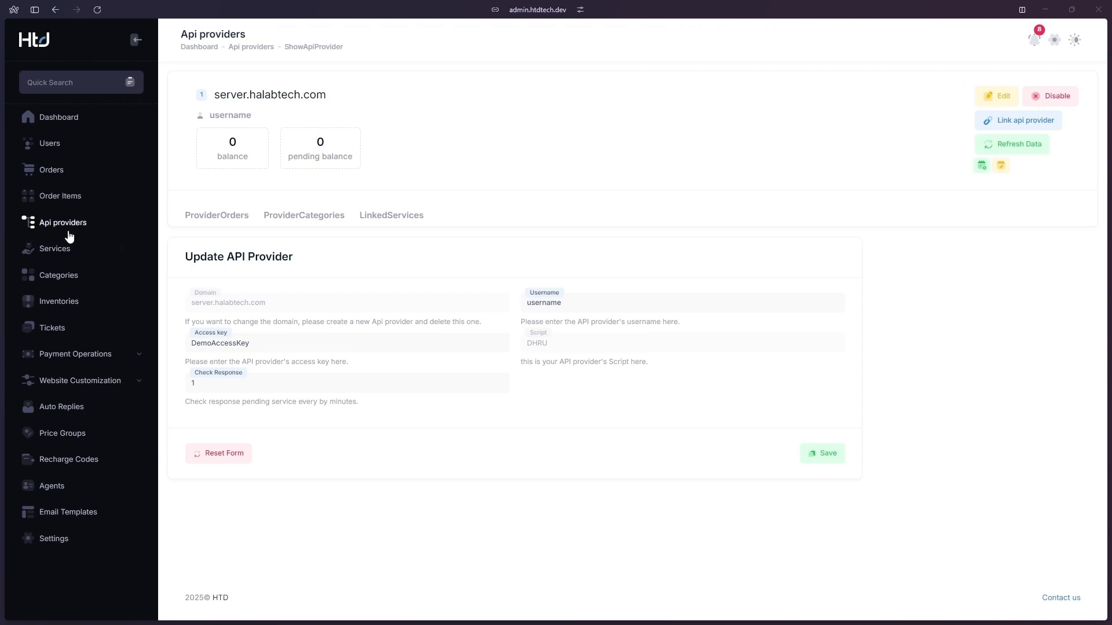
Start a new service with both Allow quantity and Fixed quantity enabled.
left_click(54, 248)
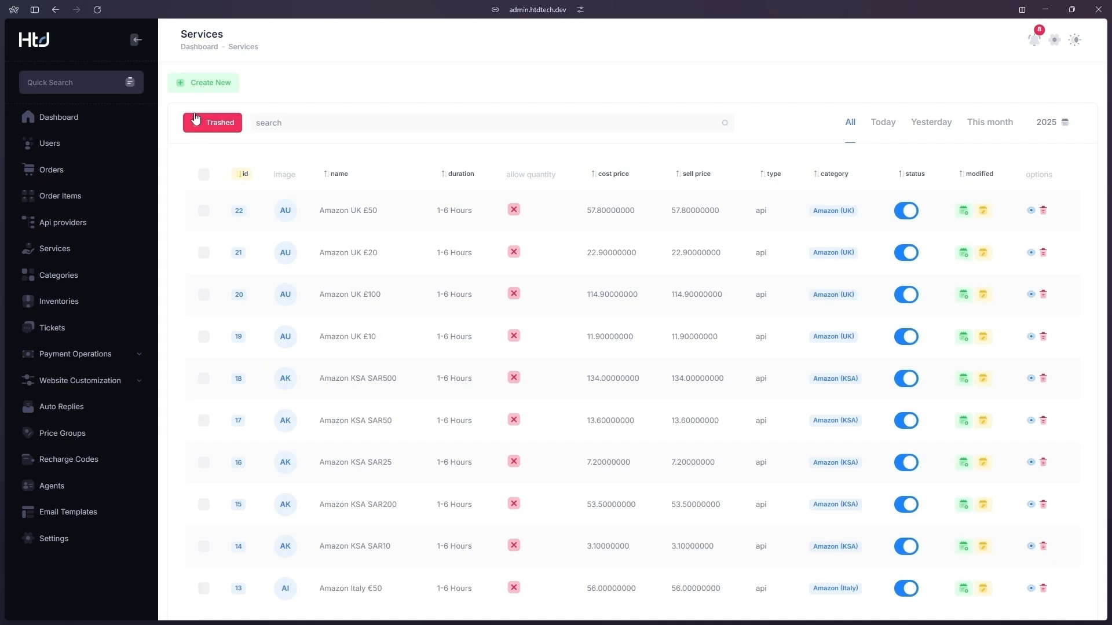
left_click(206, 83)
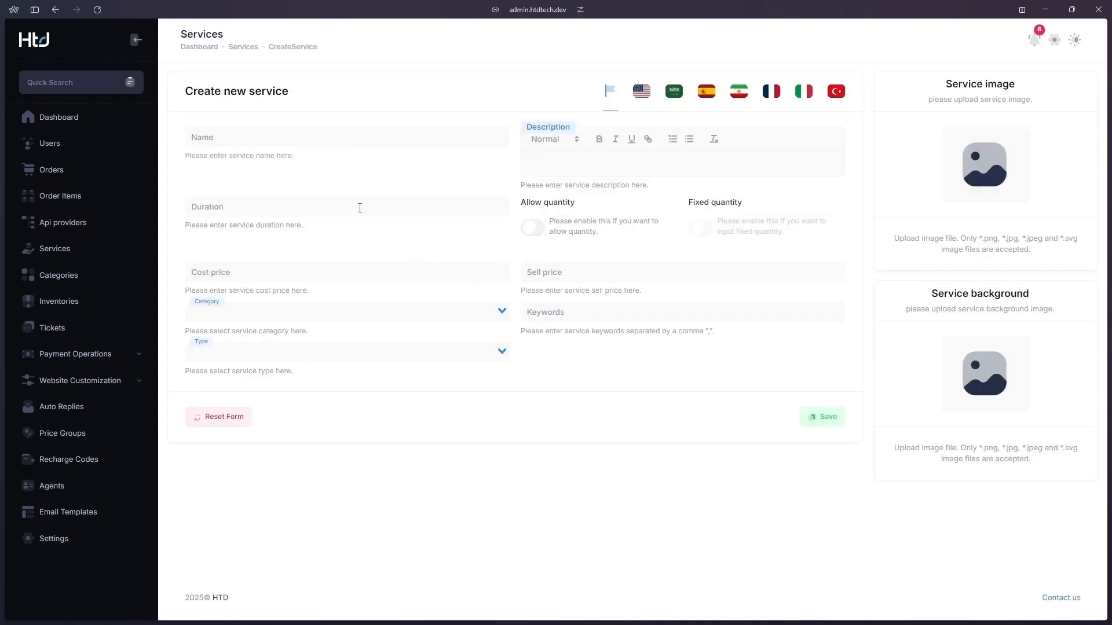
left_click(533, 228)
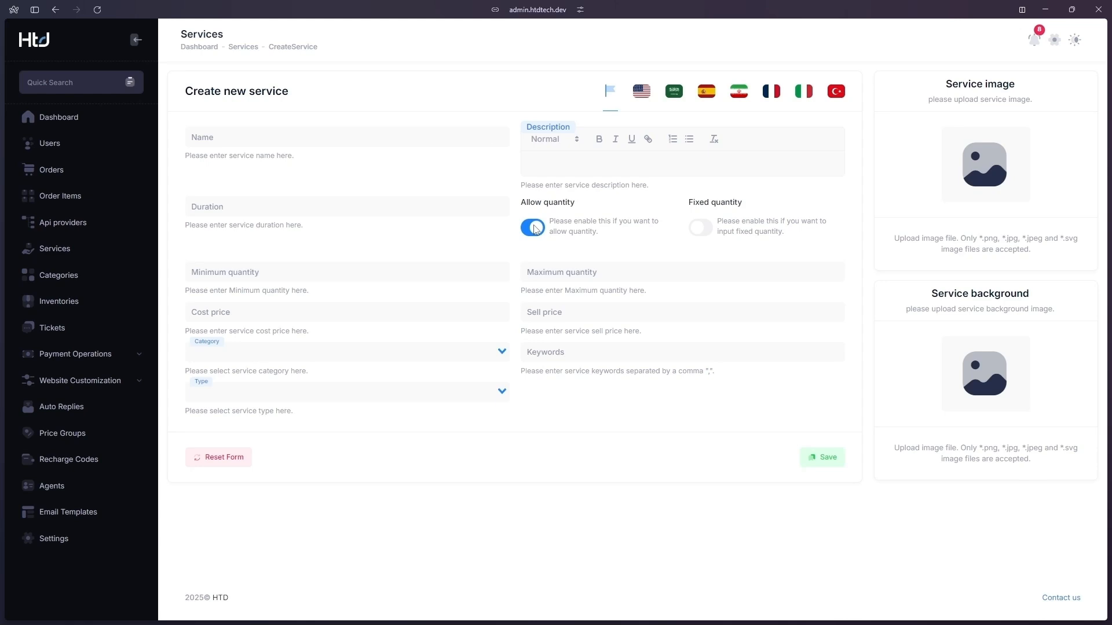
left_click(444, 267)
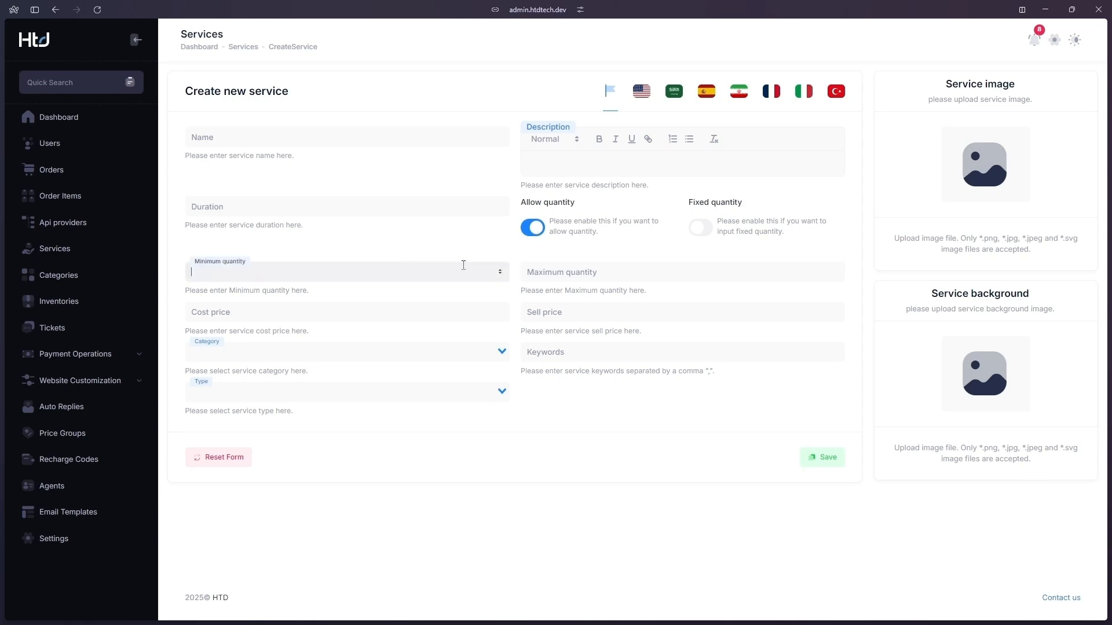
left_click(578, 269)
left_click(399, 274)
left_click(568, 269)
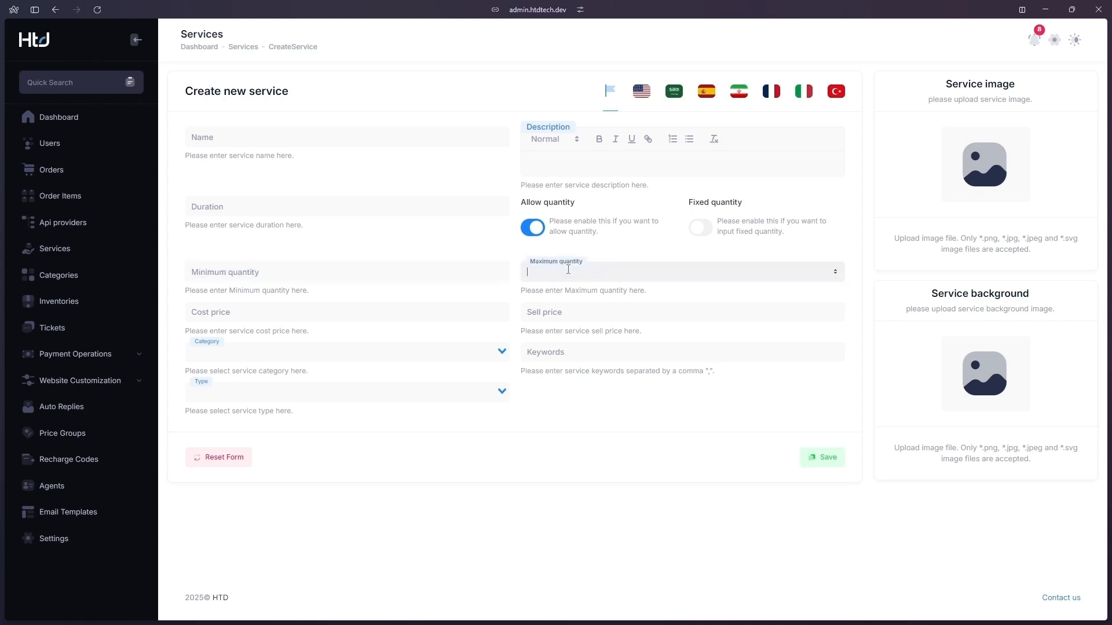
left_click(702, 229)
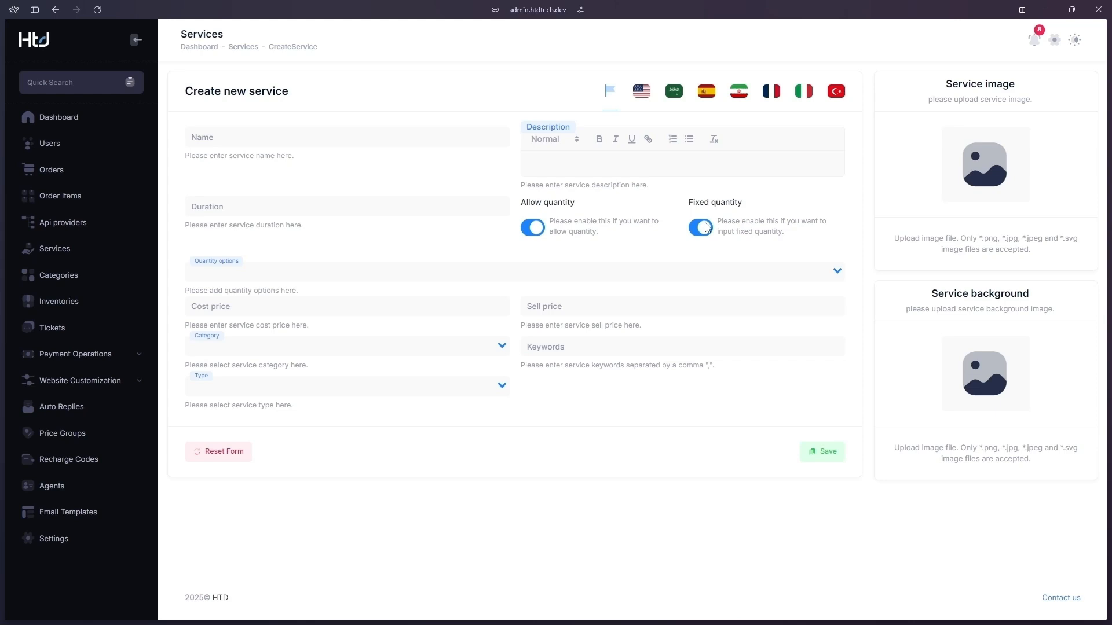
Add quantity options 5, 10 and 20 to the new service.
left_click(284, 268)
type("5")
key("Return")
type("10")
key("Return")
type("20")
key("Return")
Set the service's cost price to 12 and sell price to 15.
left_click(263, 304)
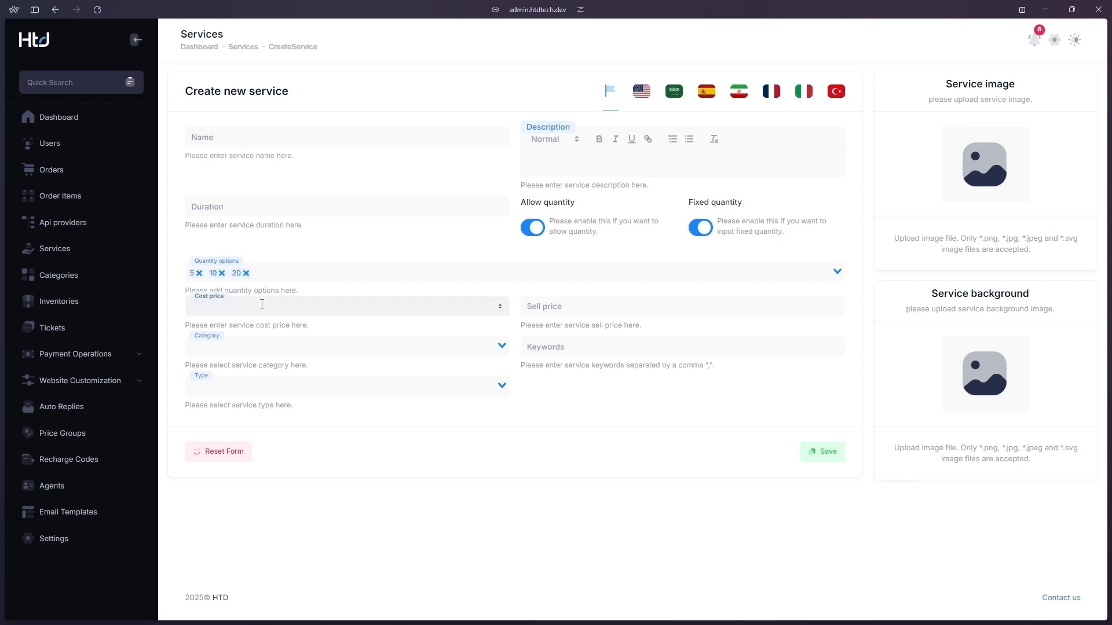
type("12")
left_click(576, 308)
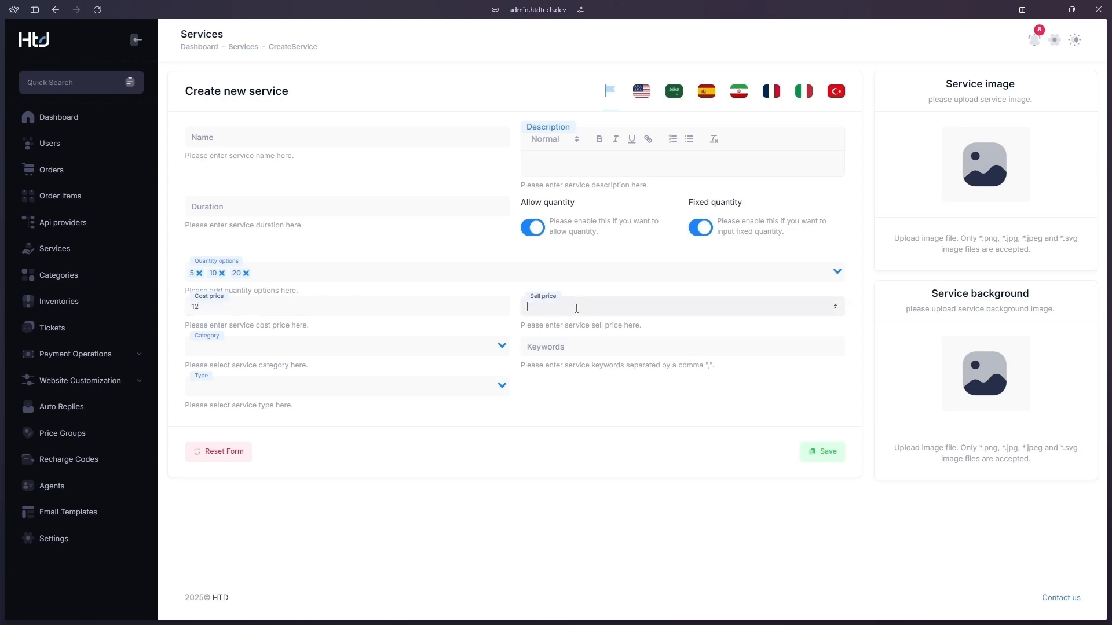
type("15")
Set the service type to Code and open the inventory choices.
left_click(366, 387)
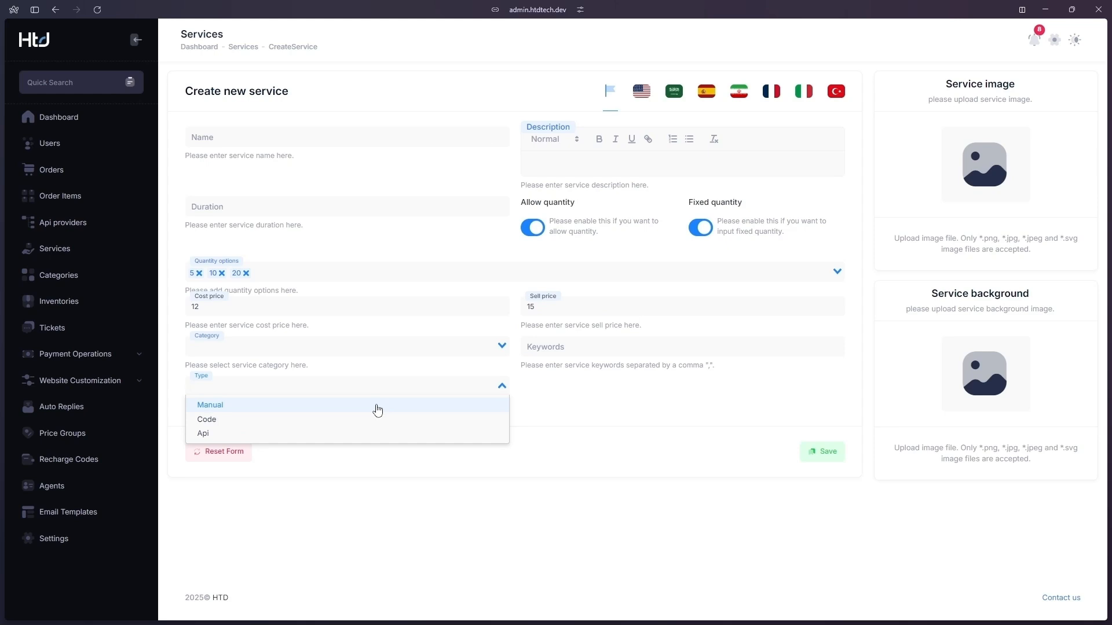
left_click(412, 420)
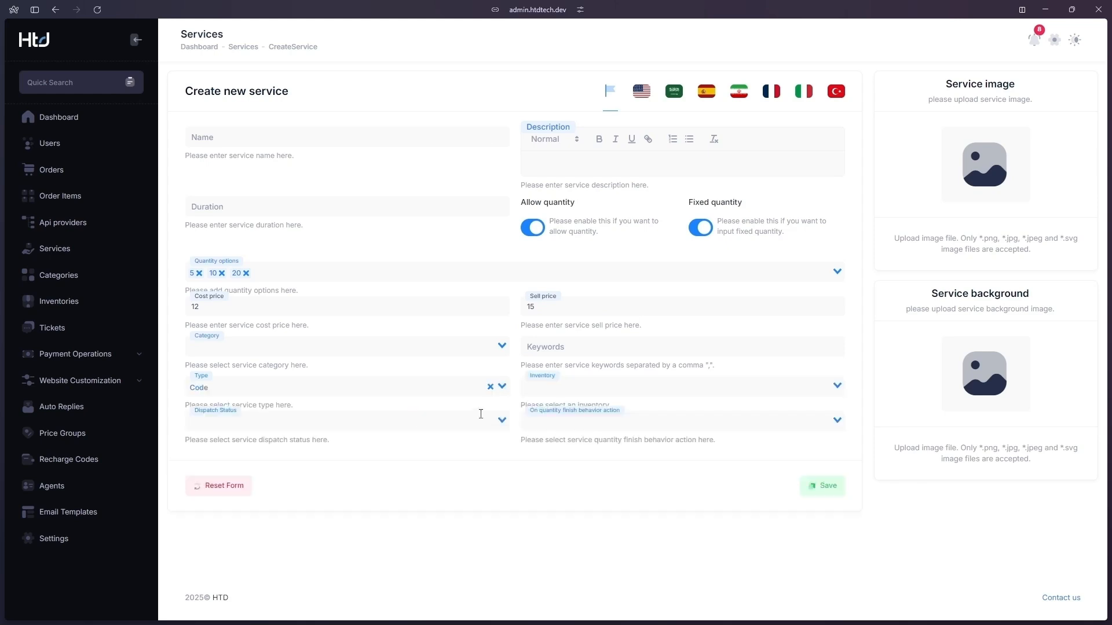
left_click(648, 389)
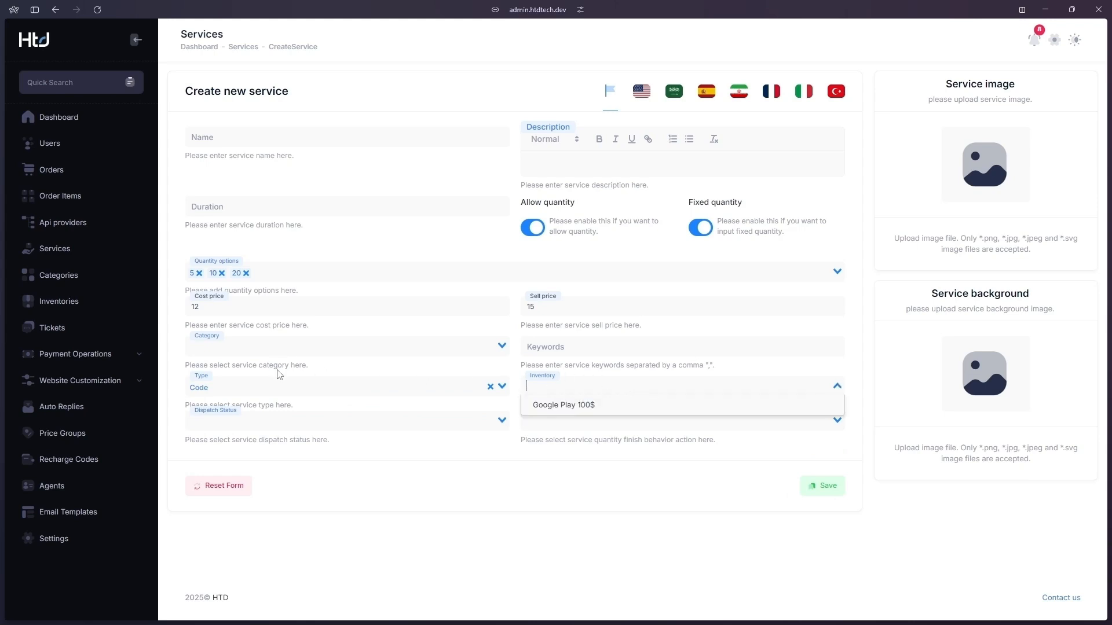
Create a new inventory named Google Play 15$.
left_click(58, 307)
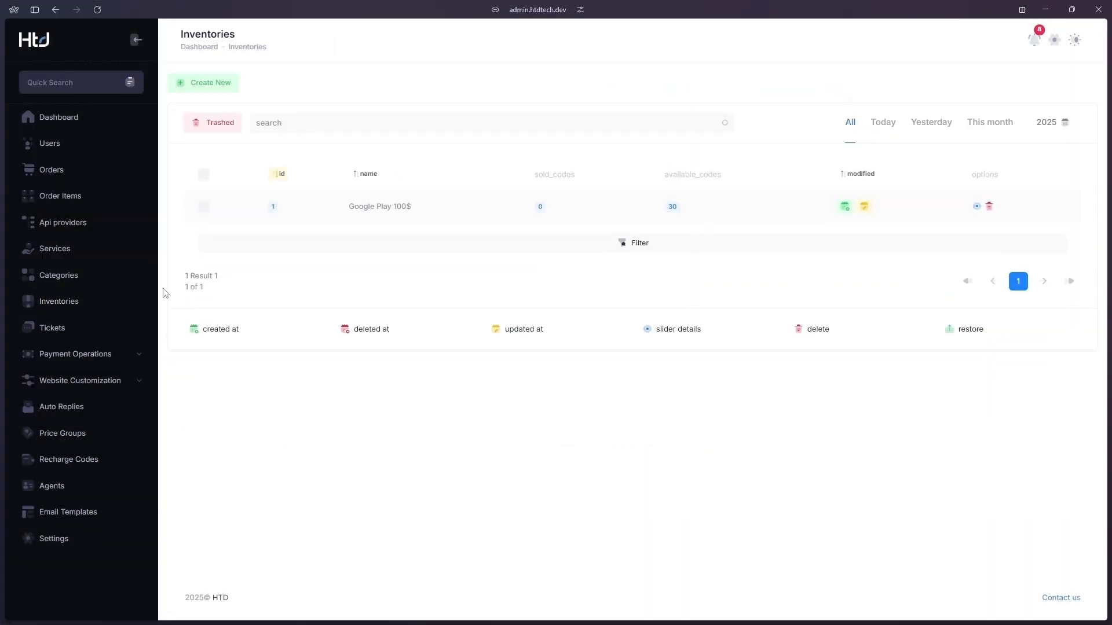
left_click(199, 87)
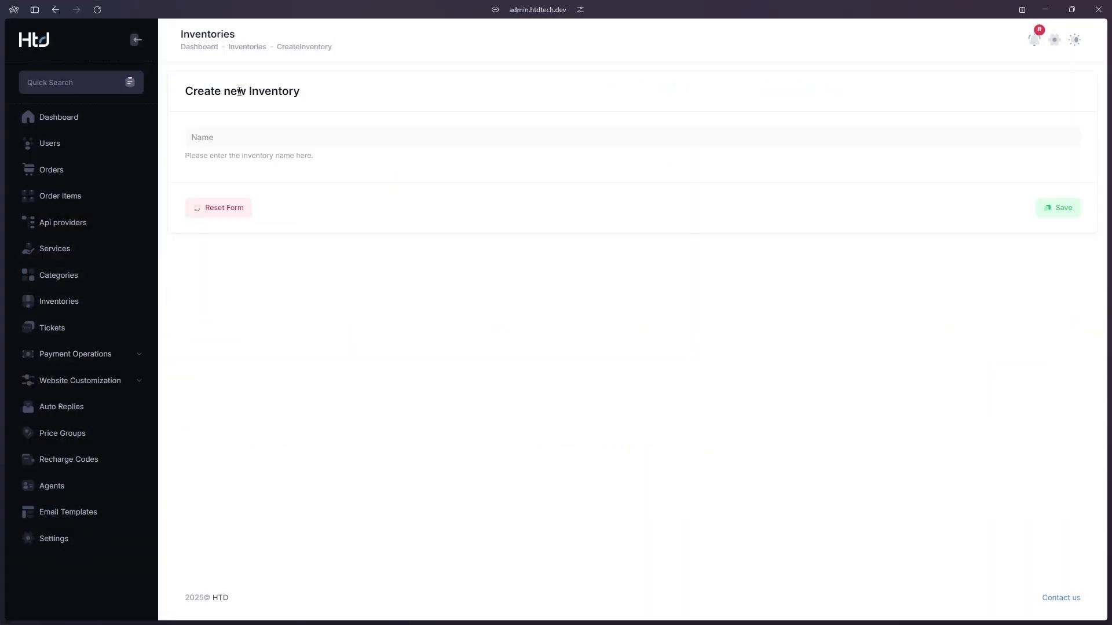
left_click(302, 134)
type("Google Play ")
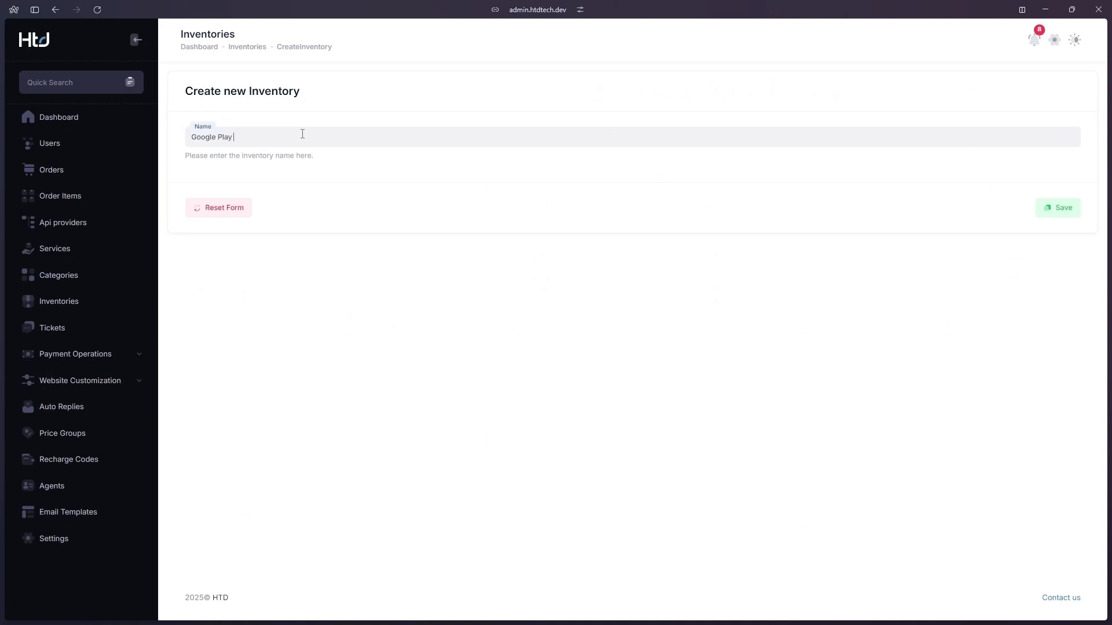
type("15$")
left_click(1056, 208)
Add the codes 123, 456 and 789 to the Google Play 15$ inventory and save them.
left_click(315, 240)
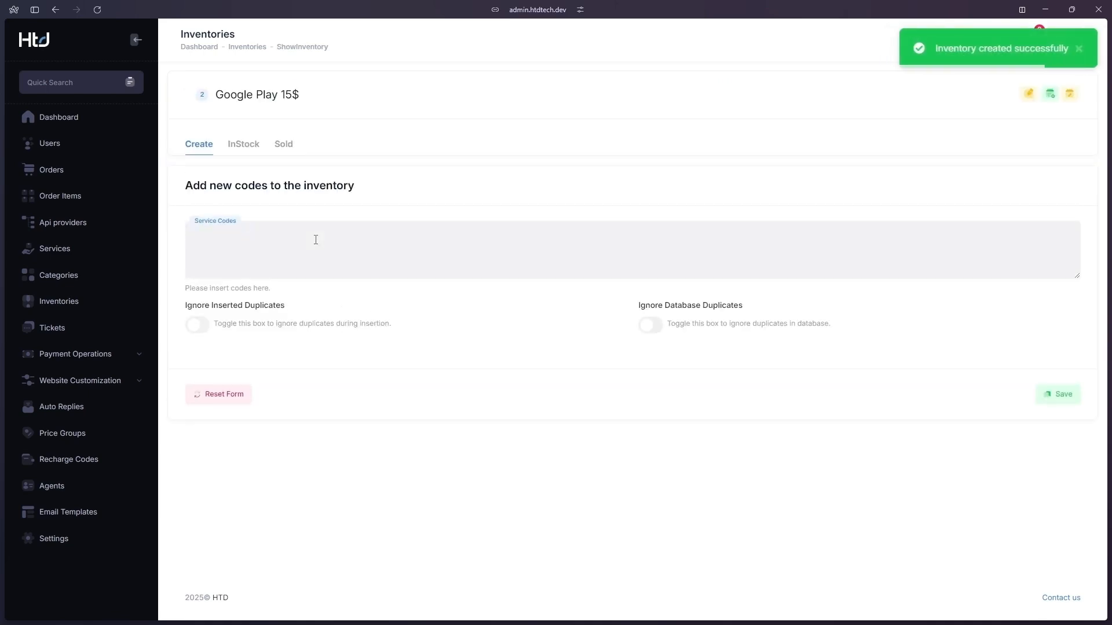
key("Return")
key("BackSpace")
key("BackSpace")
key("BackSpace")
key("Return")
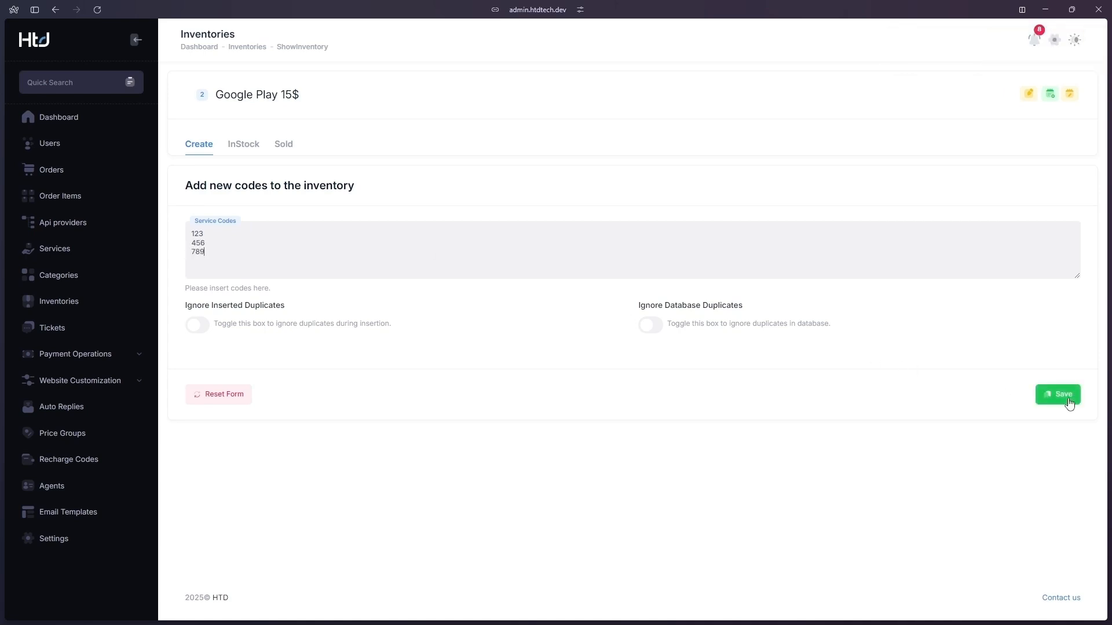
left_click(1064, 396)
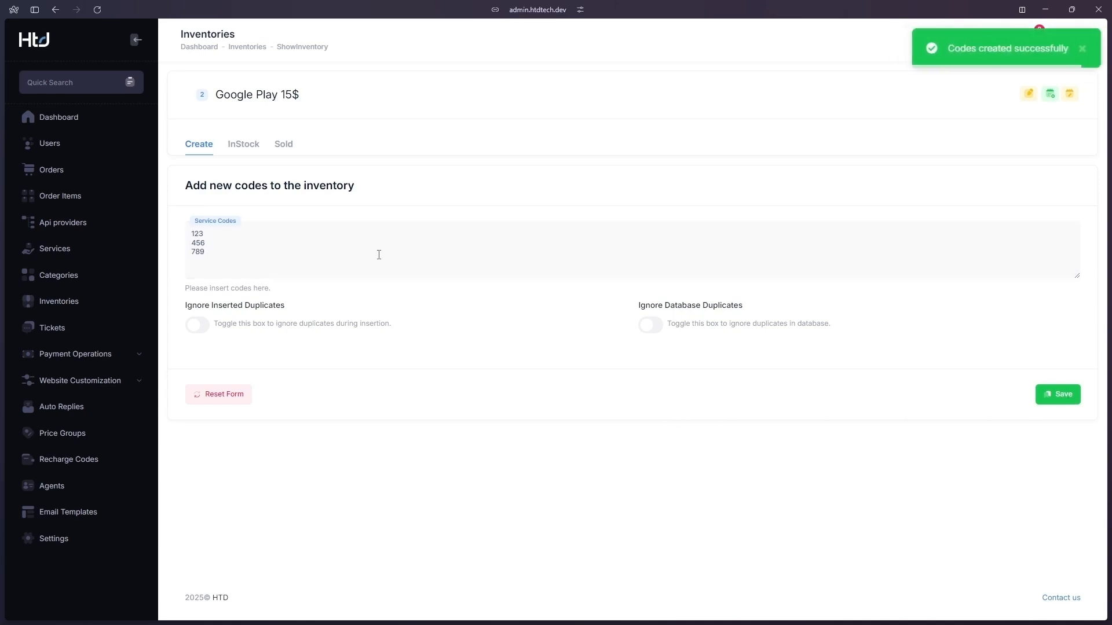
Start another new service with type Code and inventory Google Play 15$.
left_click(64, 246)
left_click(207, 82)
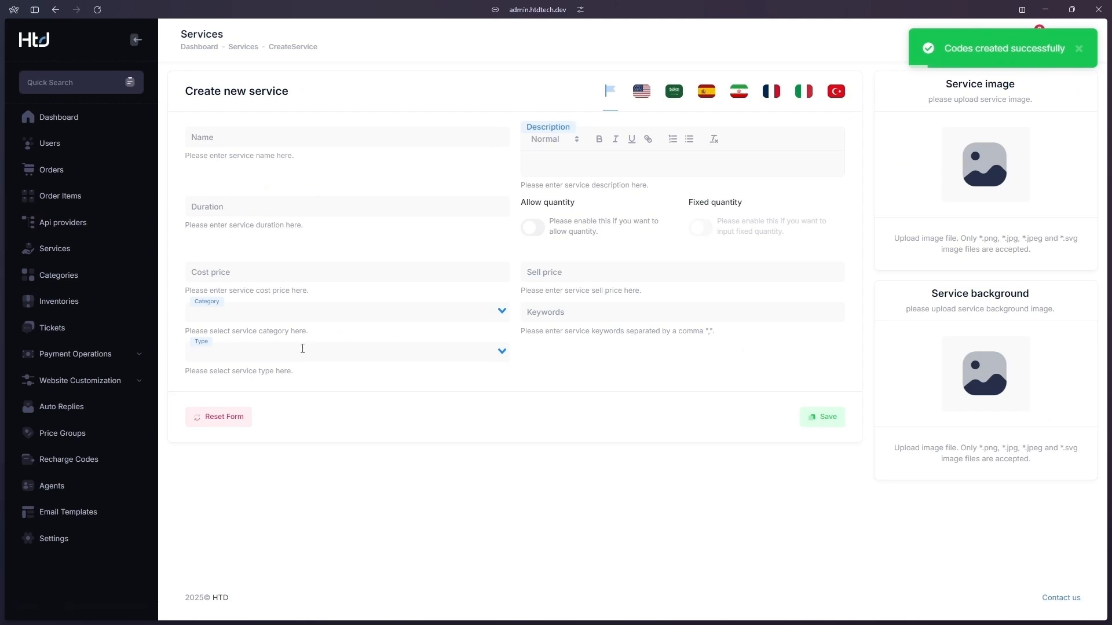
left_click(389, 350)
left_click(305, 385)
left_click(585, 364)
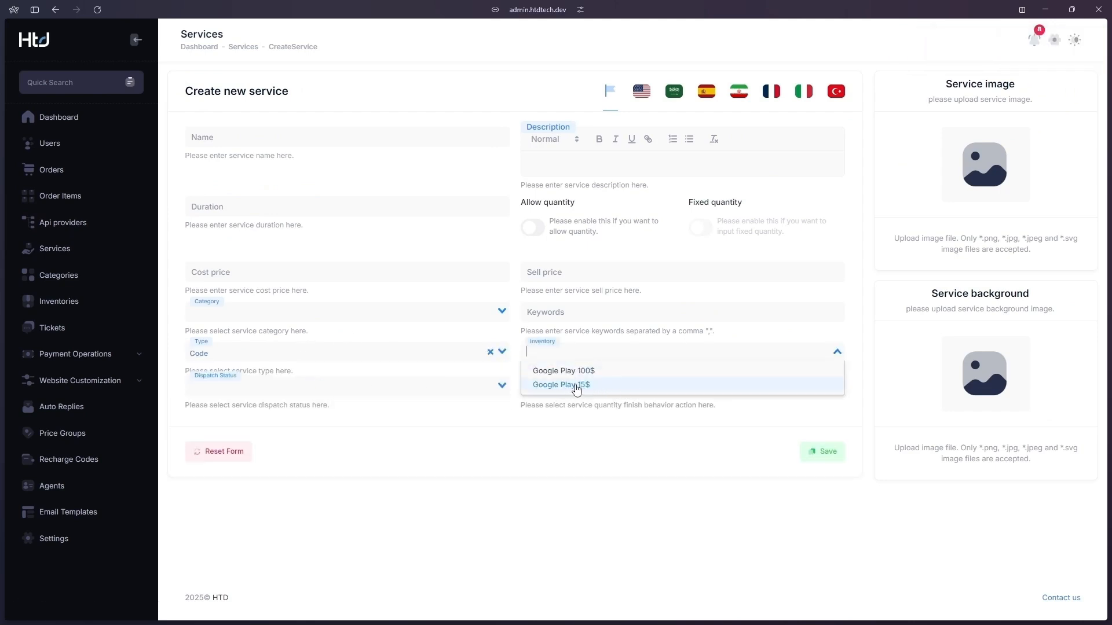
left_click(577, 385)
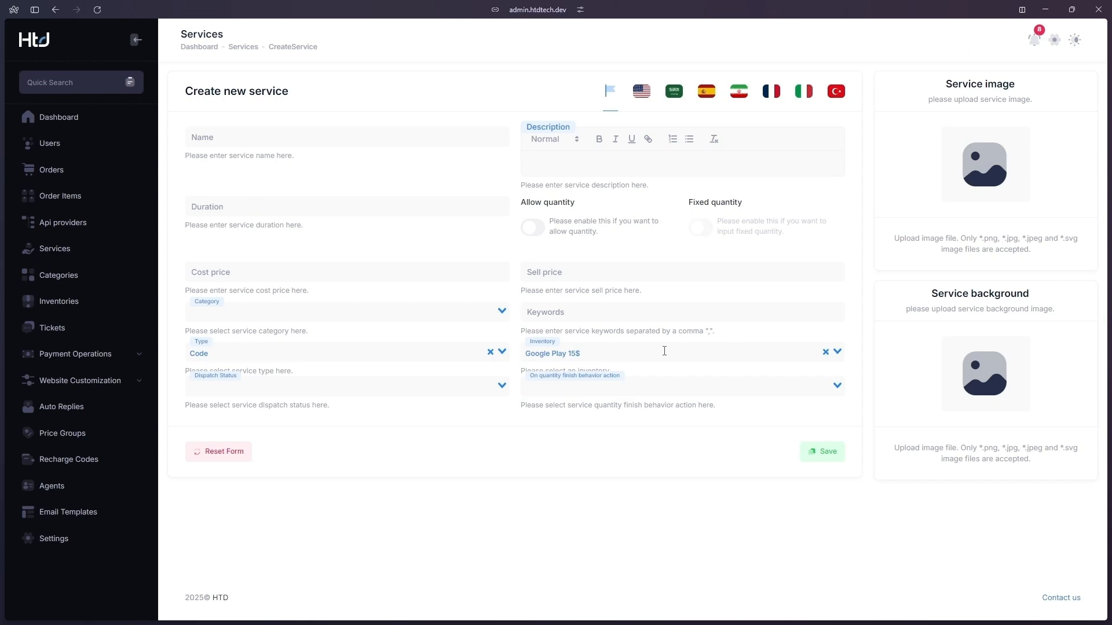
Set the service's dispatch status to Pending and its quantity-finish behavior to Auto replay.
left_click(397, 388)
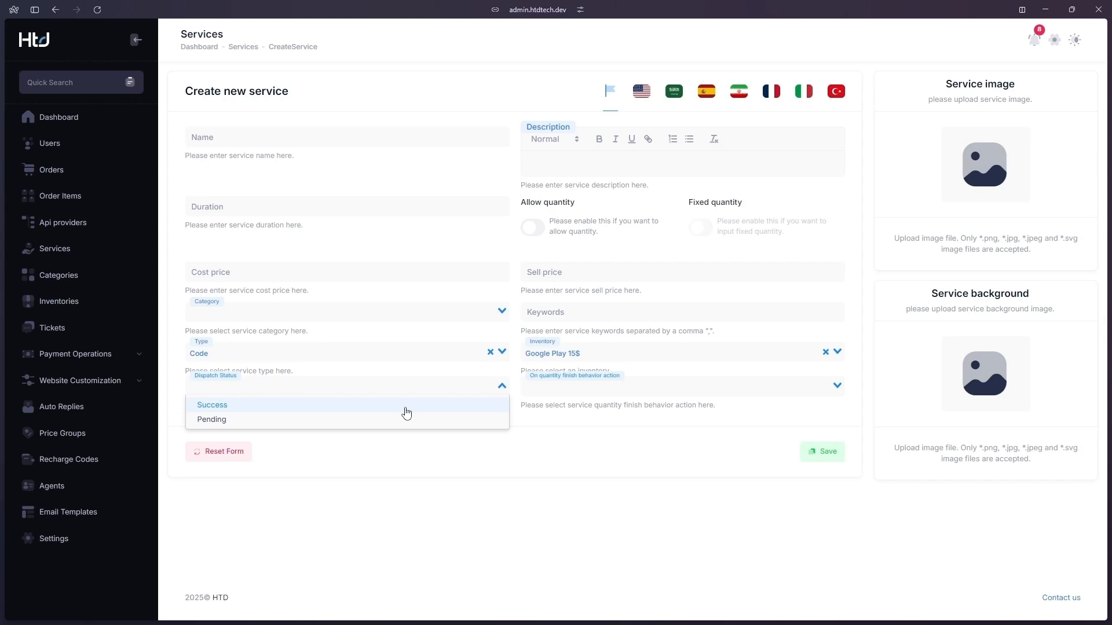
left_click(432, 420)
left_click(598, 392)
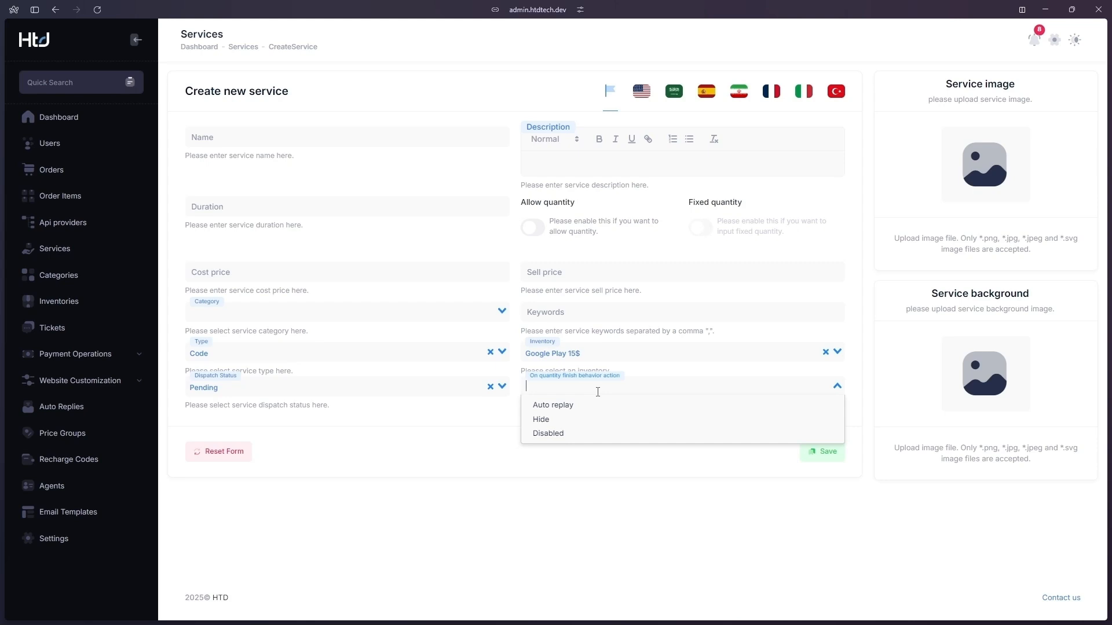
left_click(605, 406)
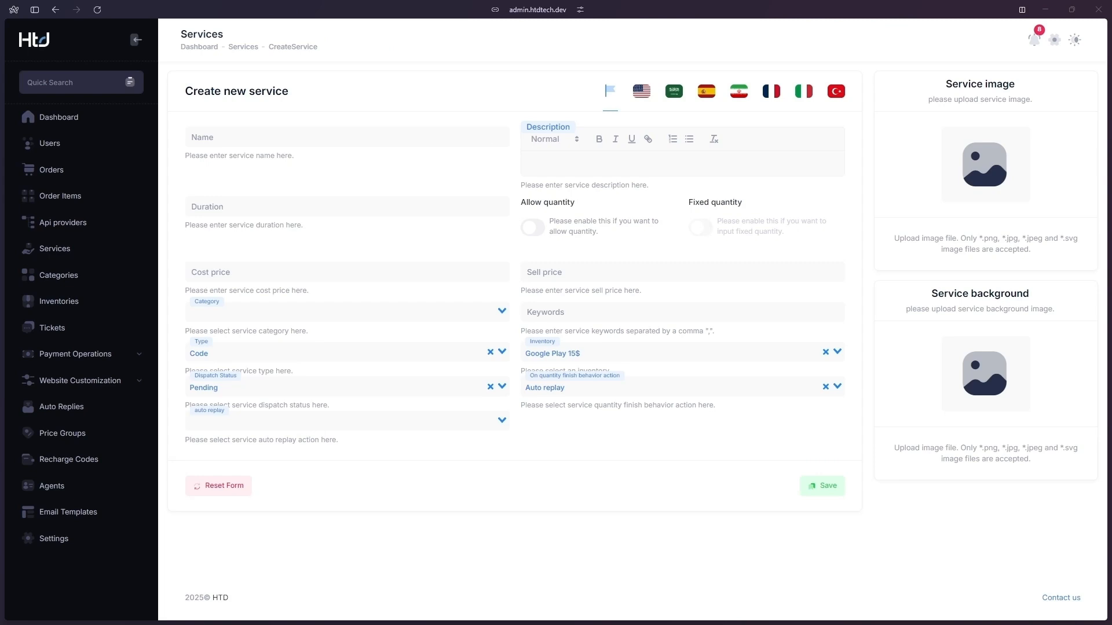
Start a new auto reply named auto reply.
left_click(57, 409)
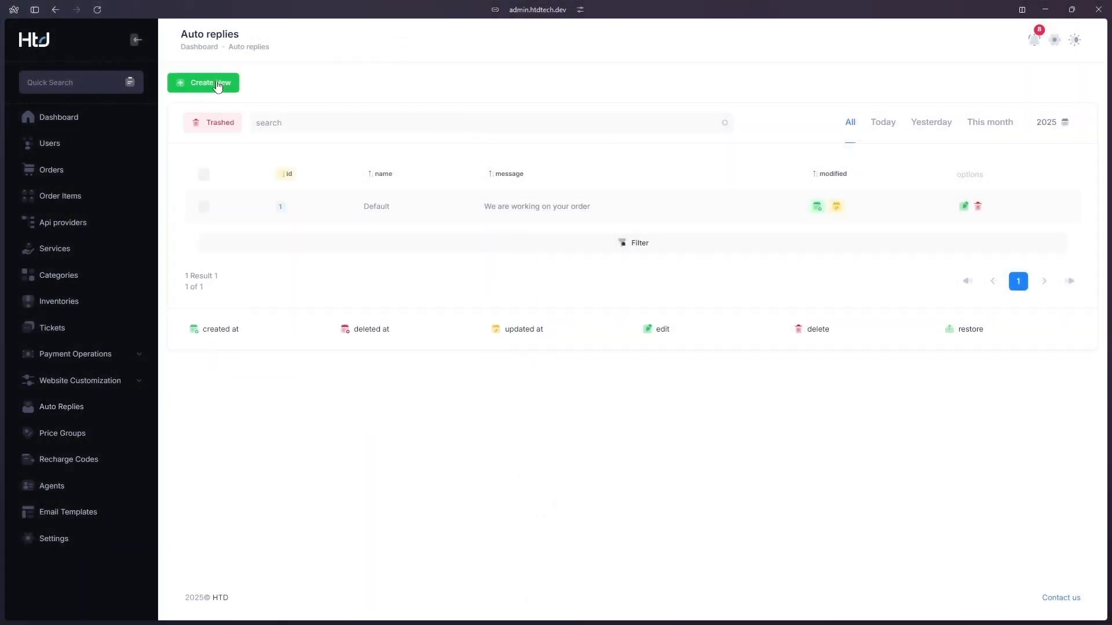
left_click(218, 86)
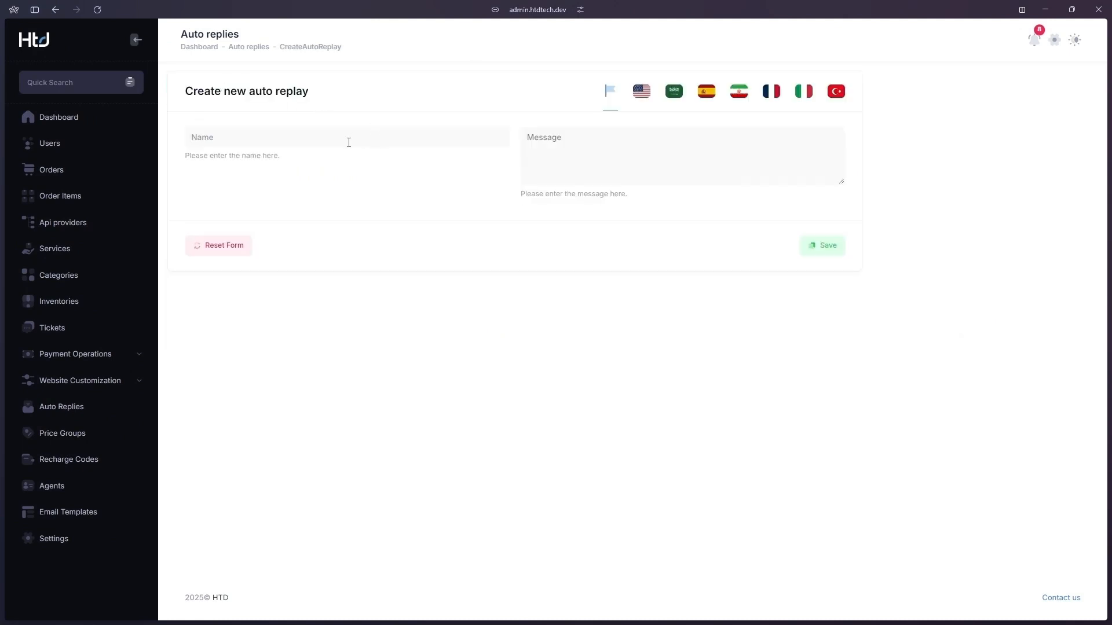
left_click(348, 142)
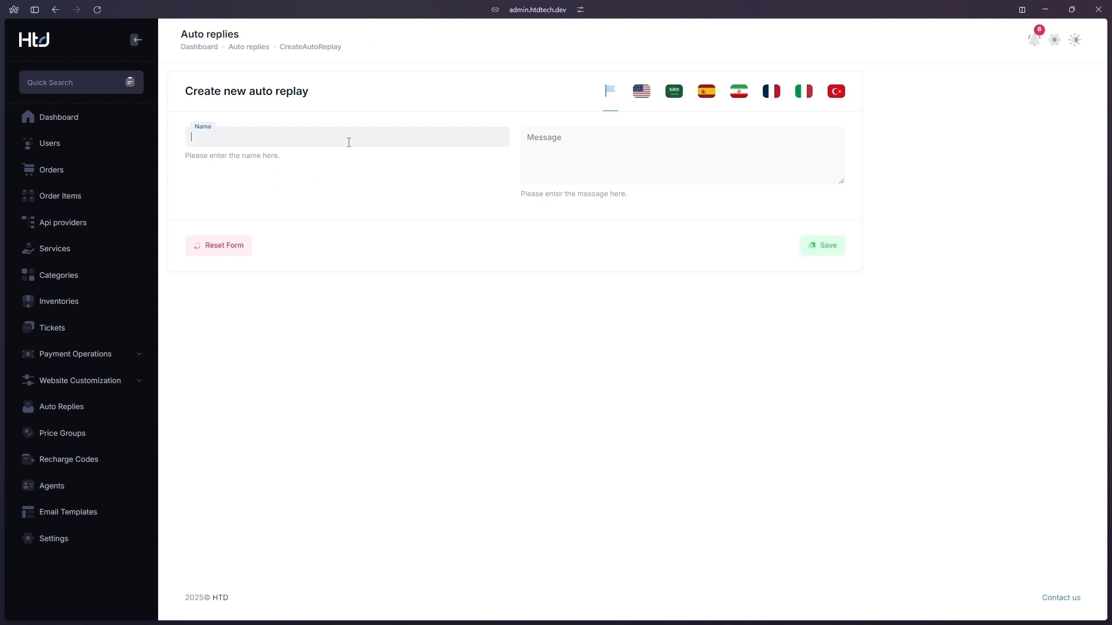
type("auto reply")
Enter the message سيتم التحقق من حالة طلبك لاحقا and save the auto reply.
left_click(615, 168)
type("بيتم التحقق م")
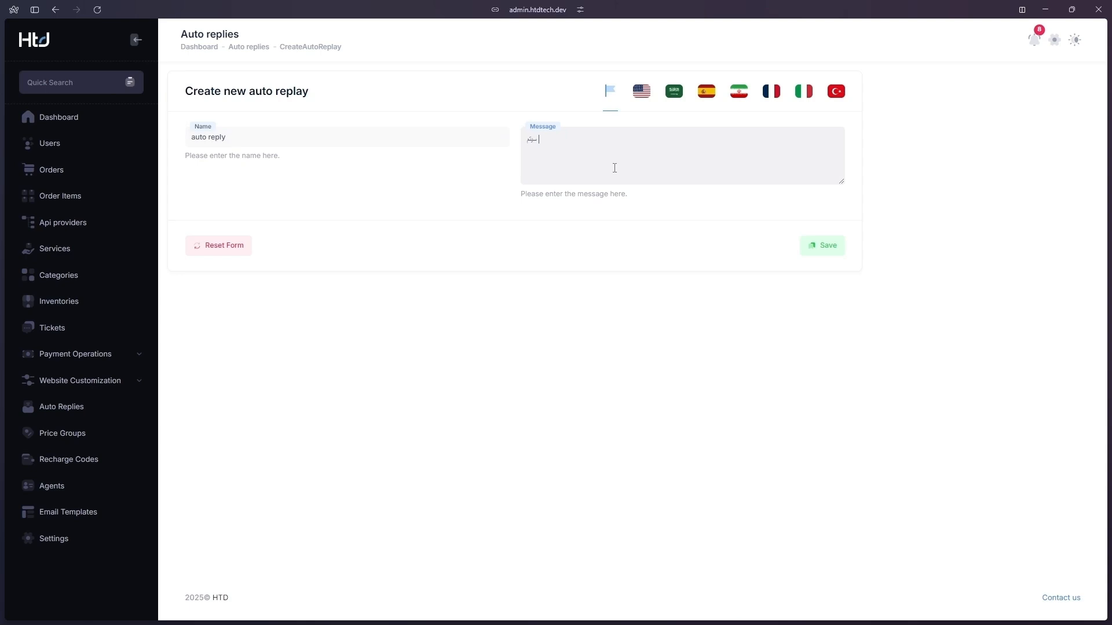
type("ن حالة طلبك لاحقا")
left_click(834, 246)
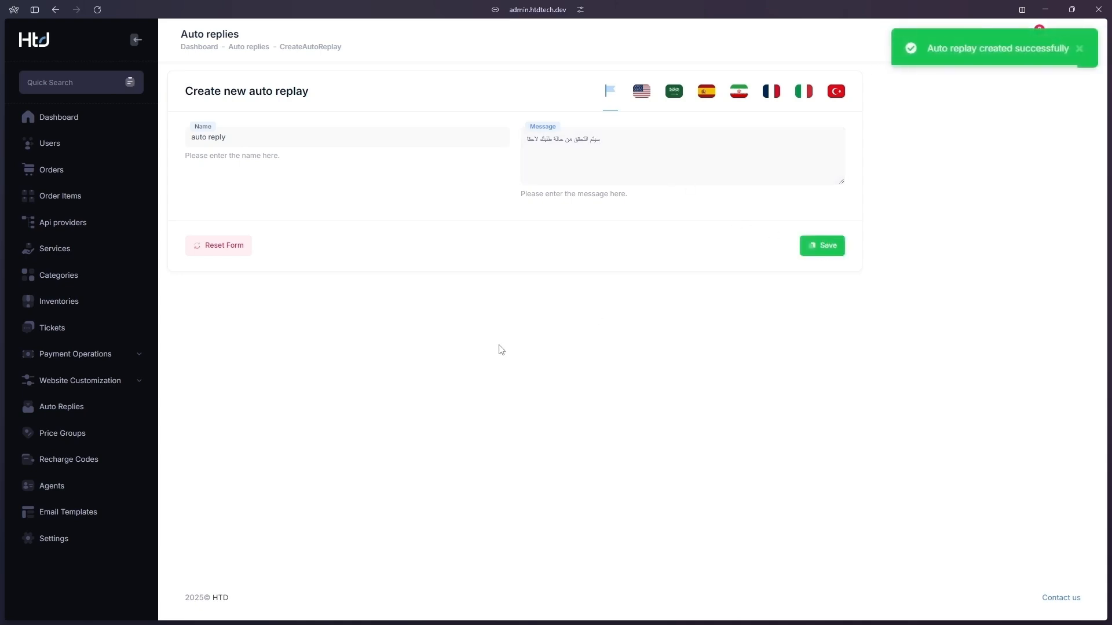
Start a new Code service, set its quantity-finish behavior to Auto replay, and pick the auto reply named auto reply.
left_click(55, 248)
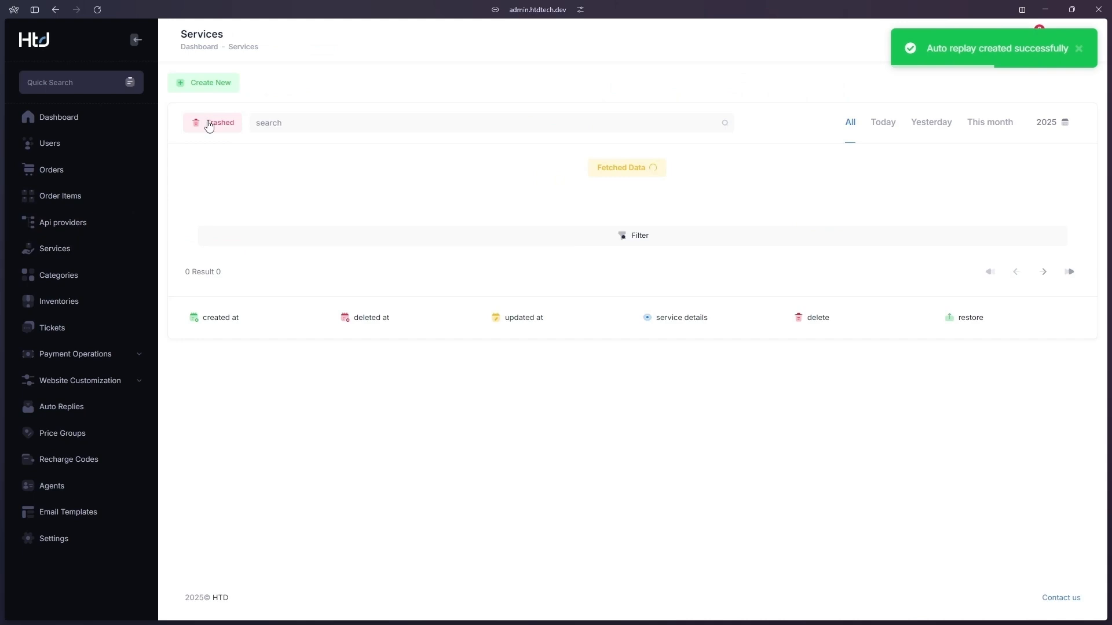
left_click(194, 80)
left_click(364, 352)
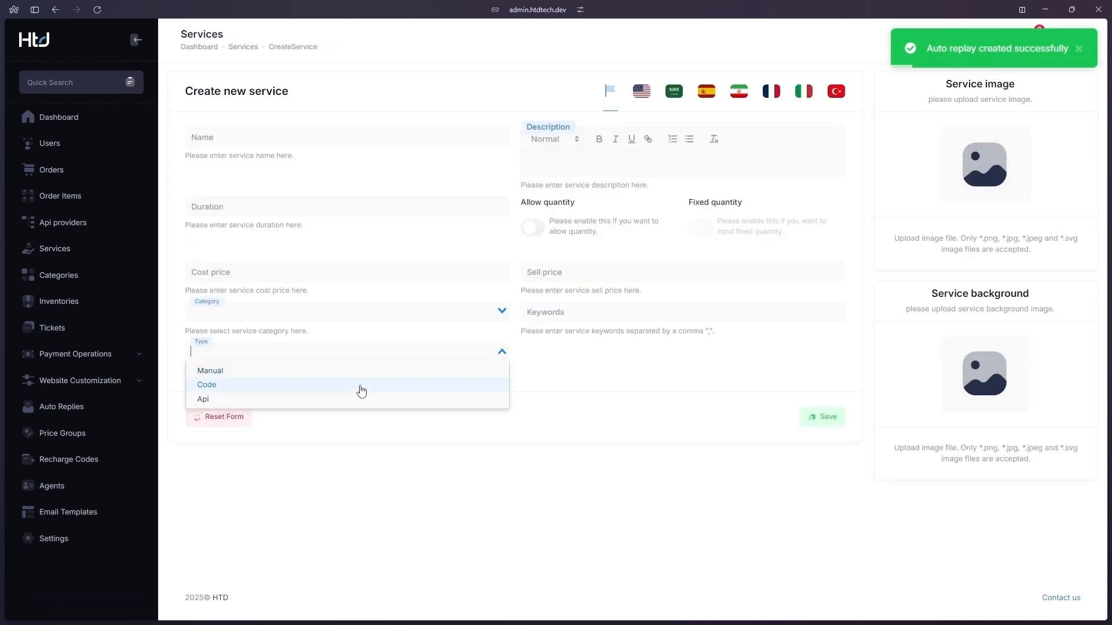
left_click(439, 384)
left_click(573, 386)
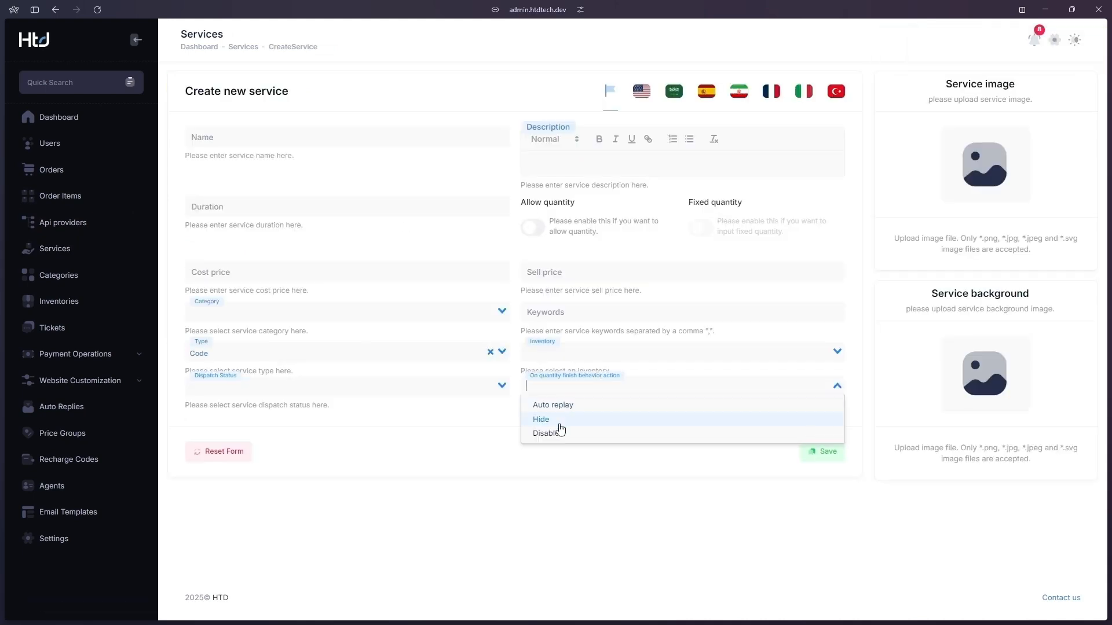
left_click(562, 406)
left_click(449, 420)
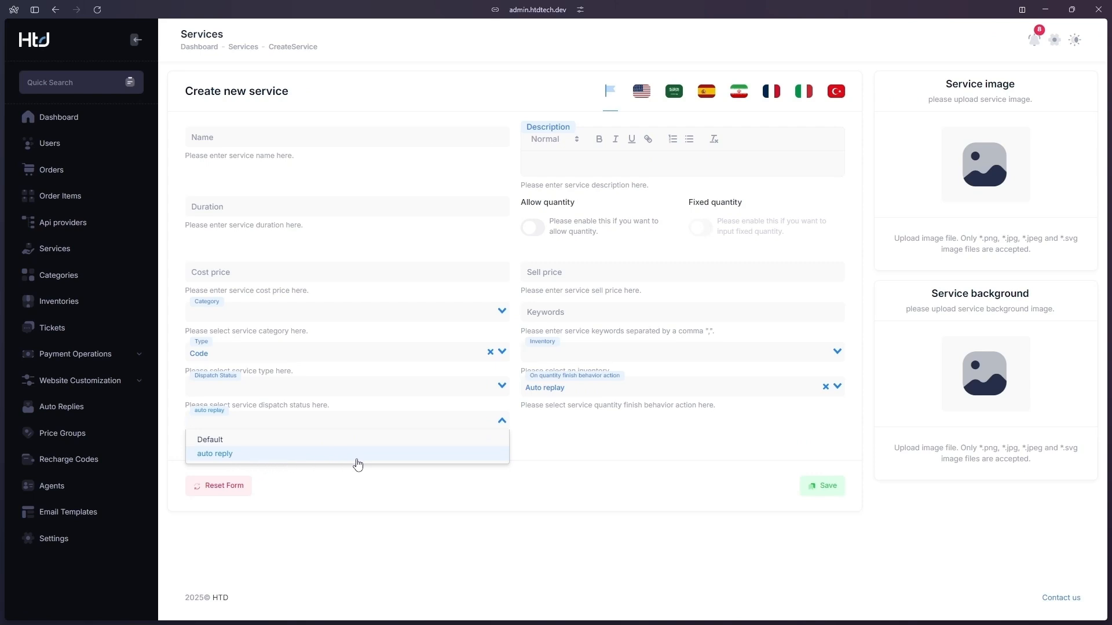
left_click(351, 455)
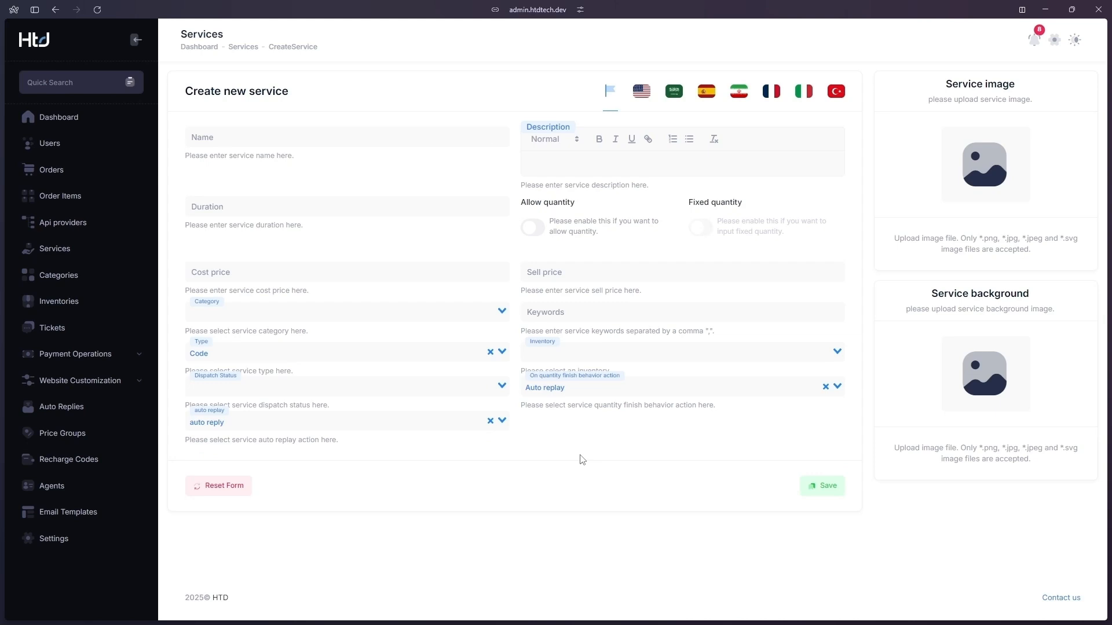
Switch the new service's type to Api and choose the API provider server.halabtech.com.
left_click(360, 352)
left_click(345, 402)
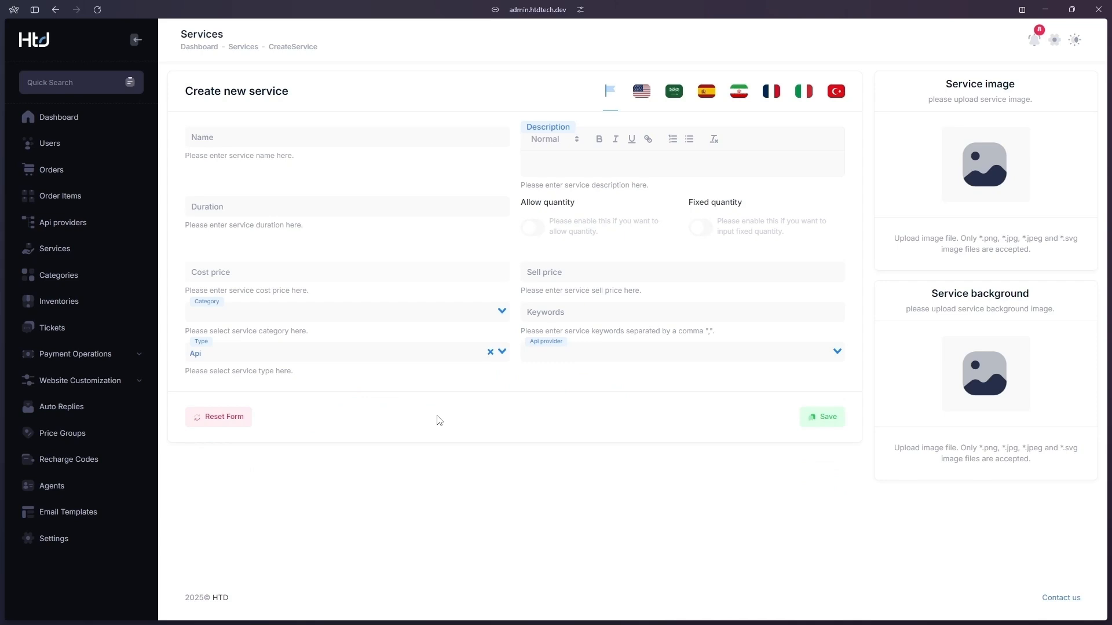
left_click(583, 354)
left_click(581, 371)
Pick the API category M360soft (2) and the API service M360 Mobile Diagnostics & Utility 1 Year License.
left_click(411, 384)
left_click(399, 492)
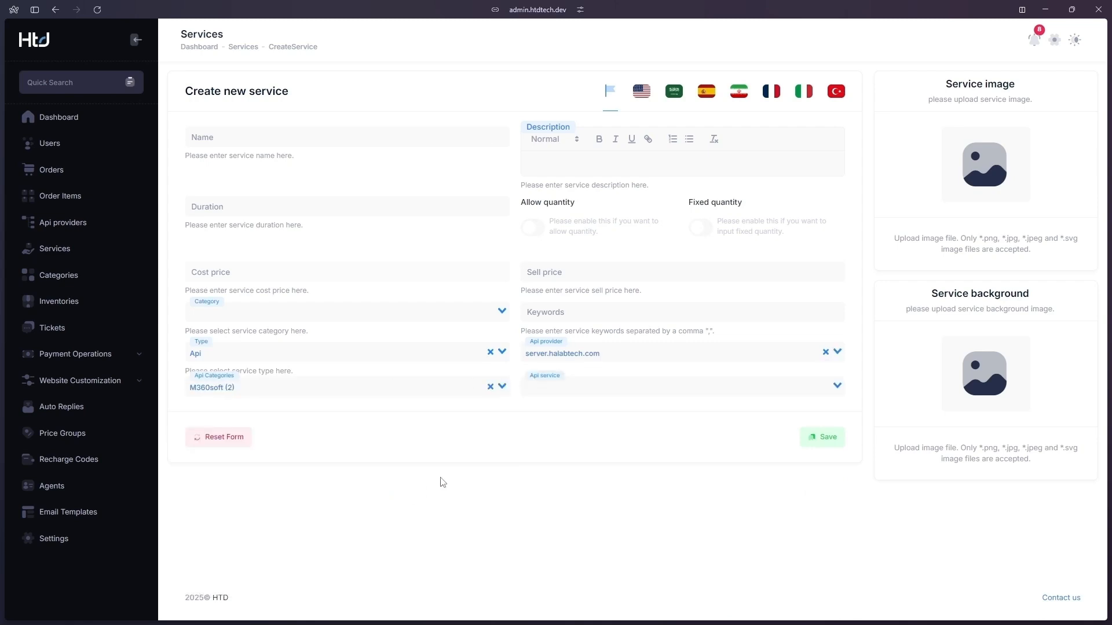
left_click(605, 387)
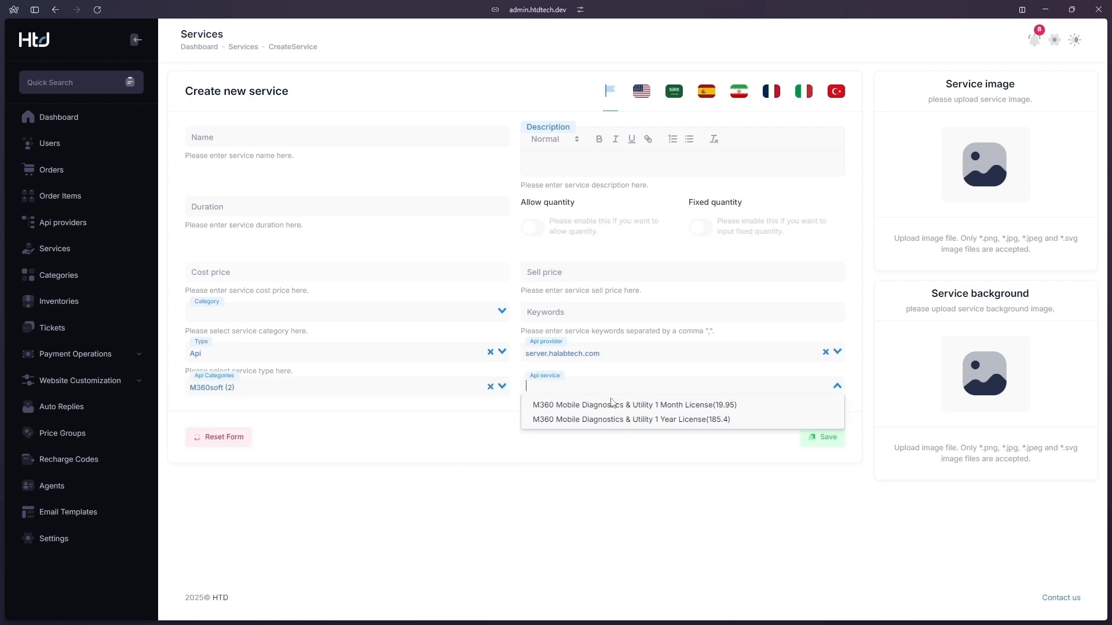
left_click(610, 419)
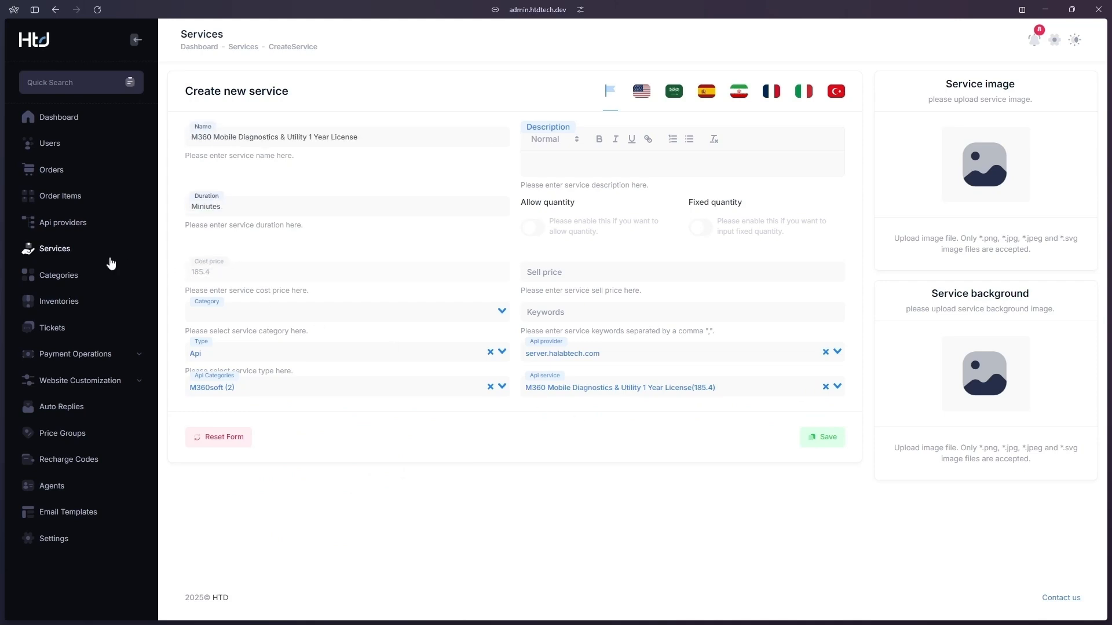
Open the Amazon UK £20 service's details and view its Fields section.
left_click(68, 253)
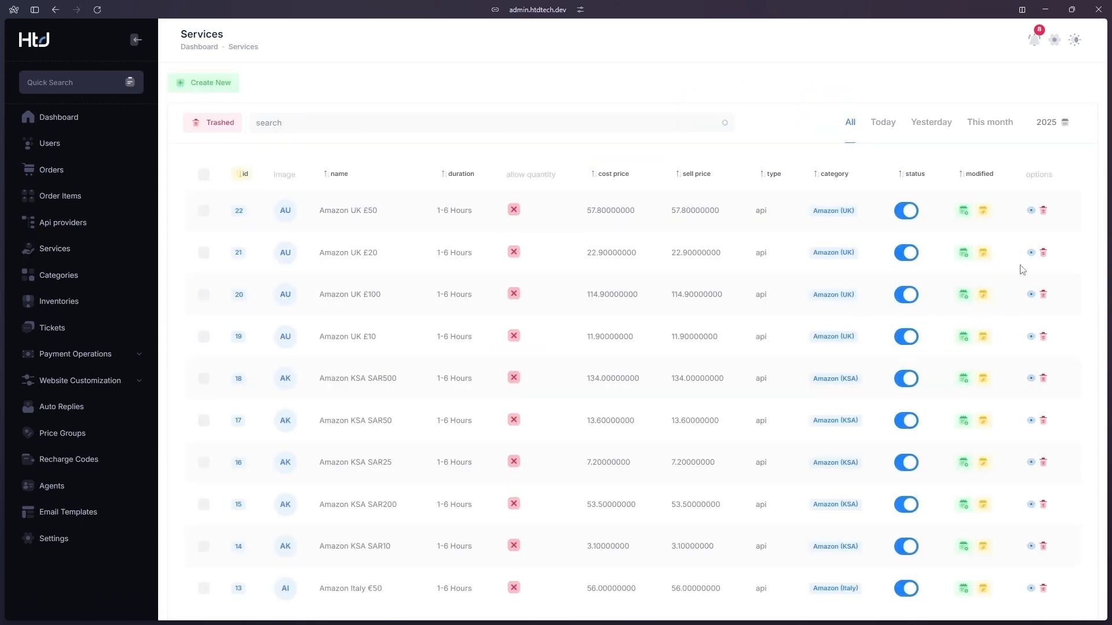
left_click(1031, 255)
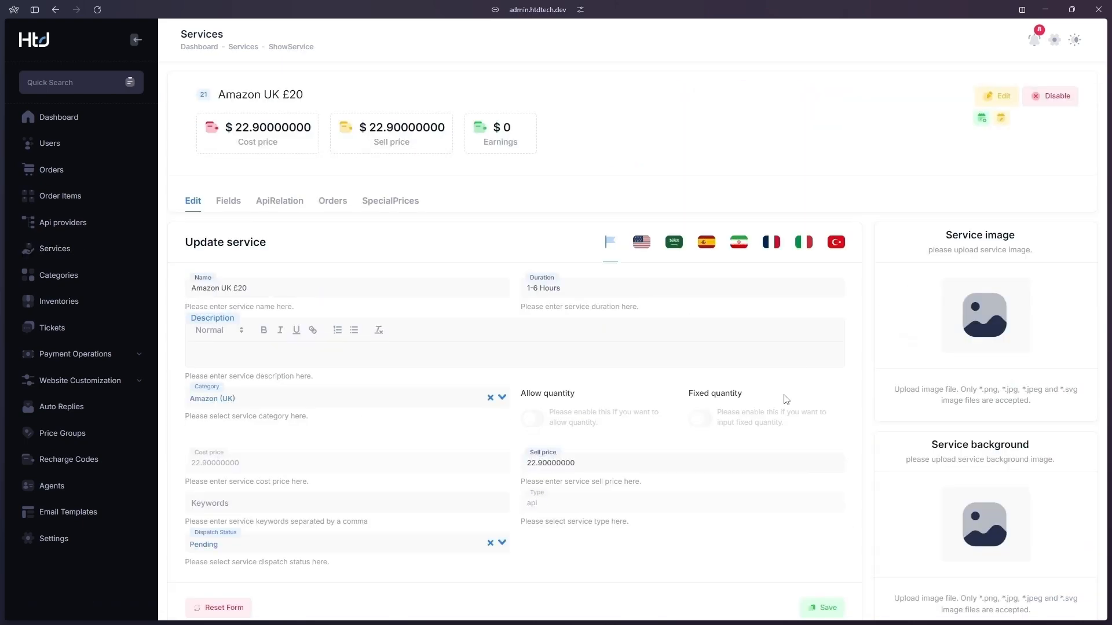
scroll(794, 399, "down", 1)
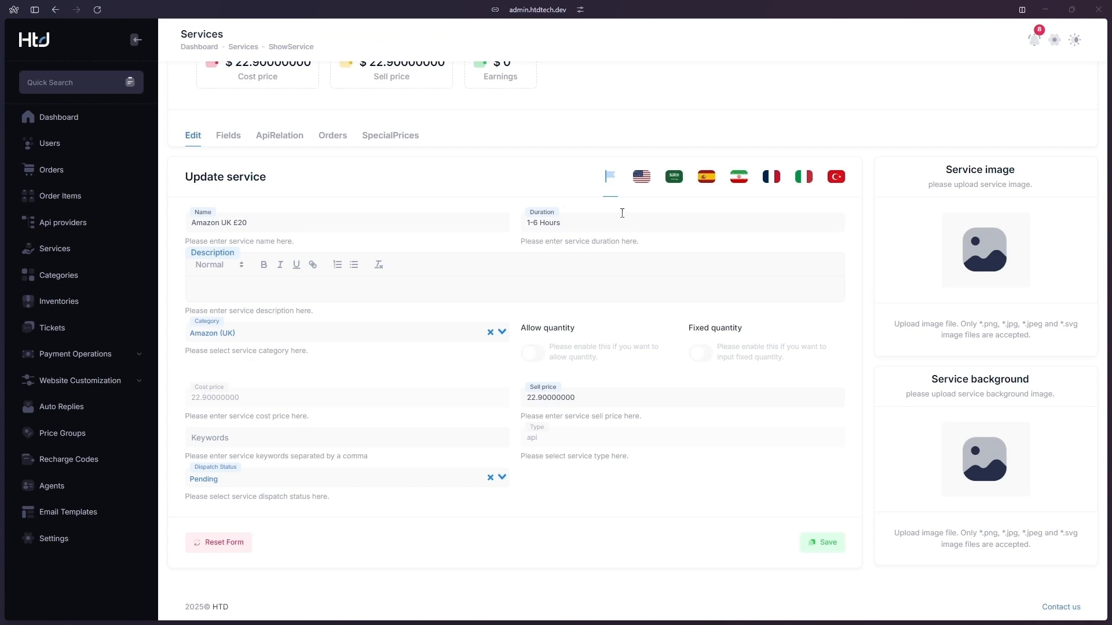
left_click(226, 139)
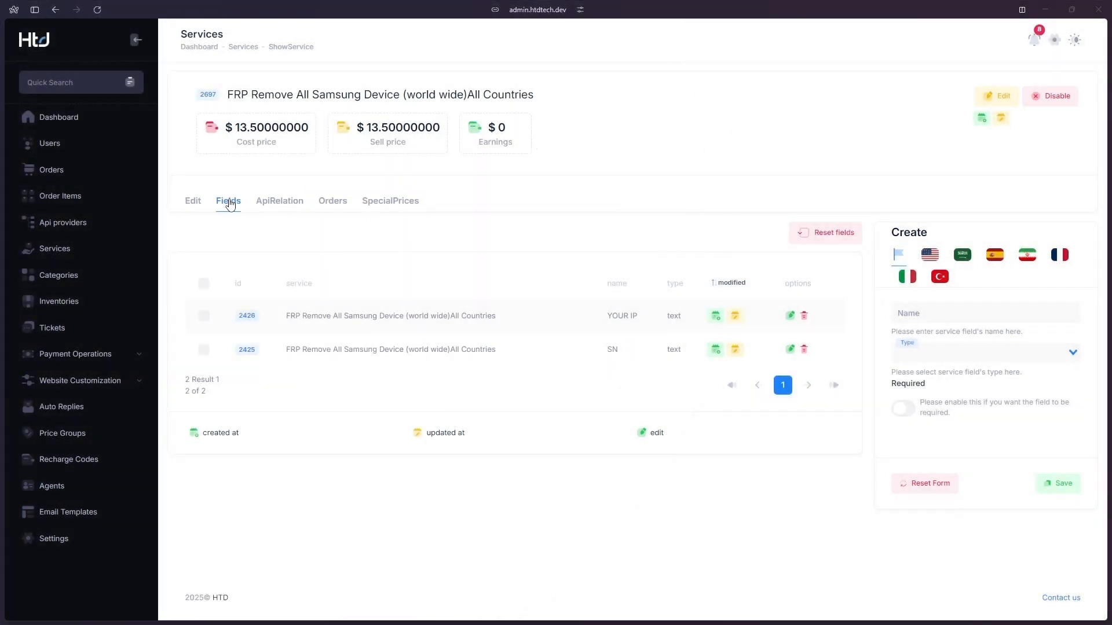
Fill in a new service field named phone number with type Phone.
left_click(973, 317)
type("phone nu,")
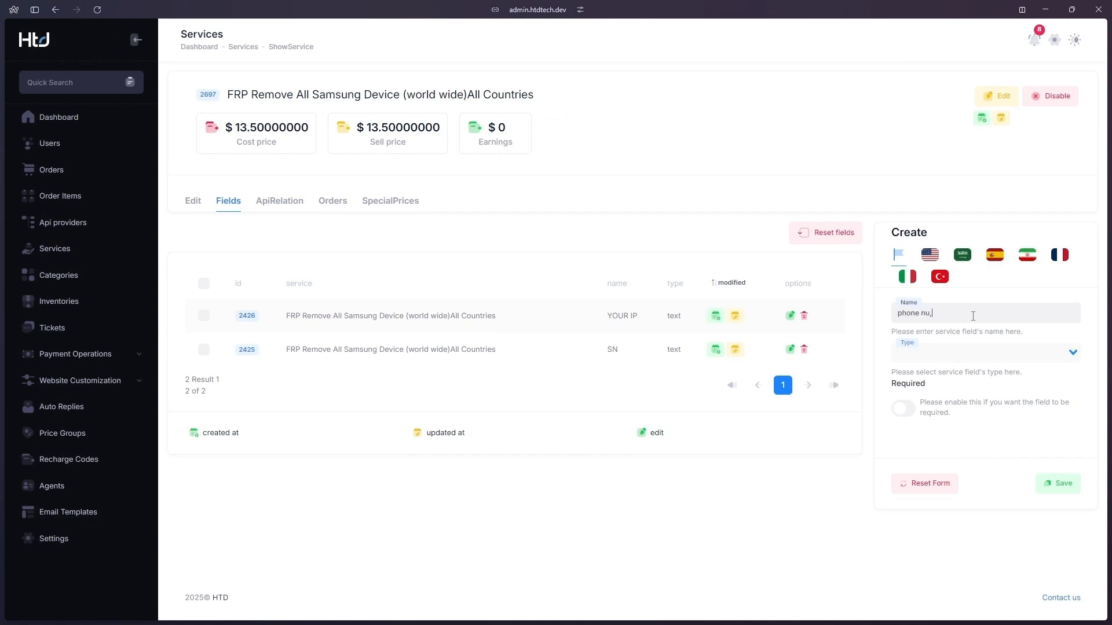
key("BackSpace")
type("mber")
left_click(991, 352)
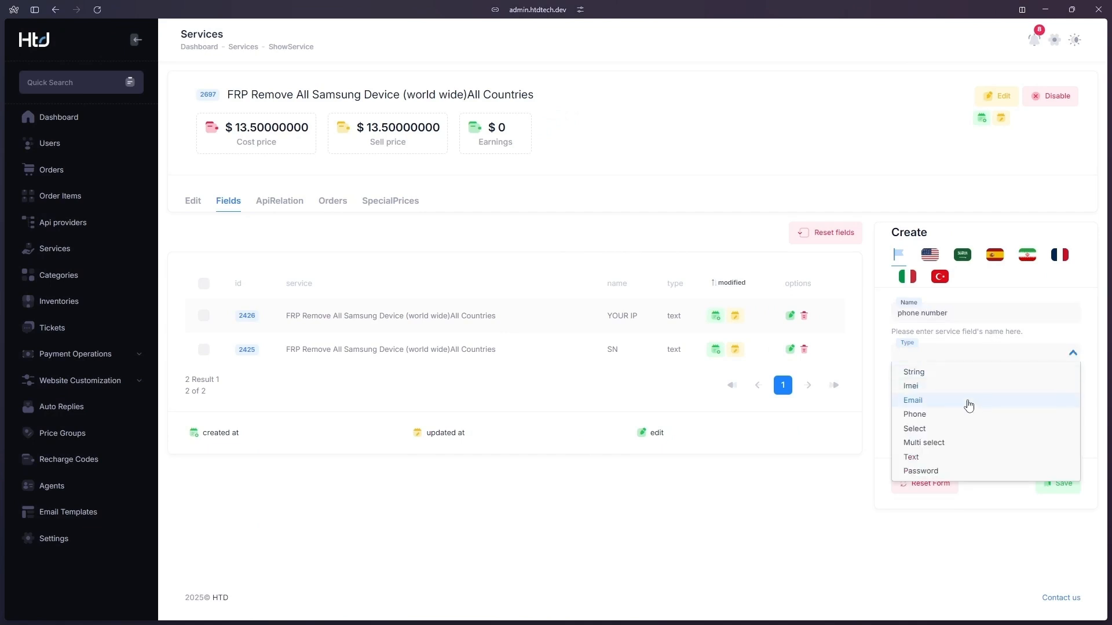
left_click(933, 415)
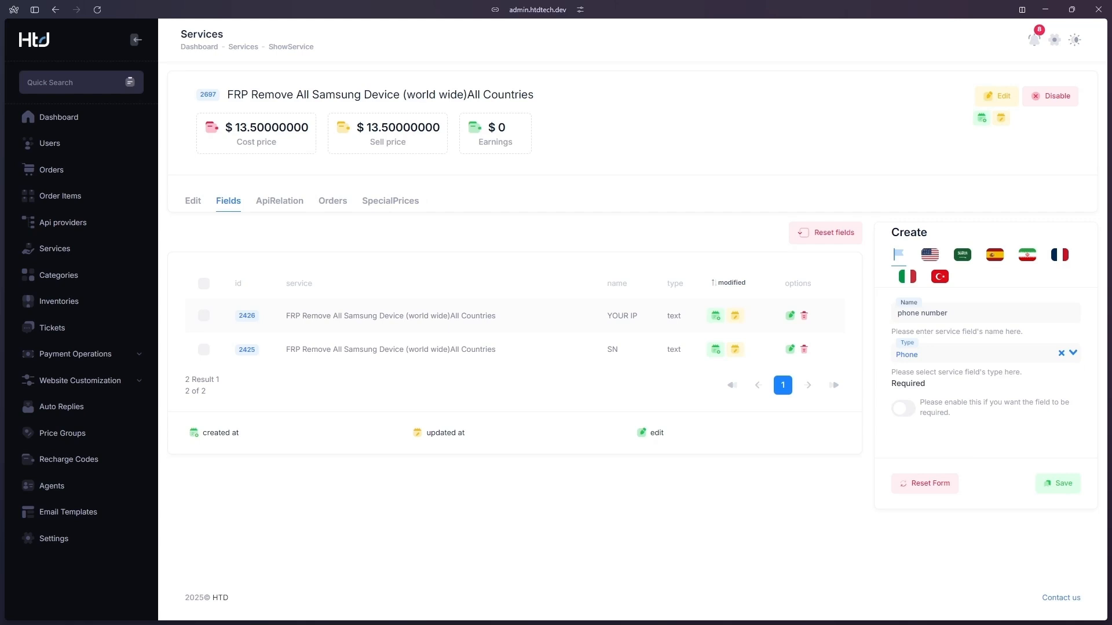
left_click_drag(606, 347, 630, 351)
left_click(630, 355)
left_click_drag(602, 319, 643, 318)
left_click(647, 320)
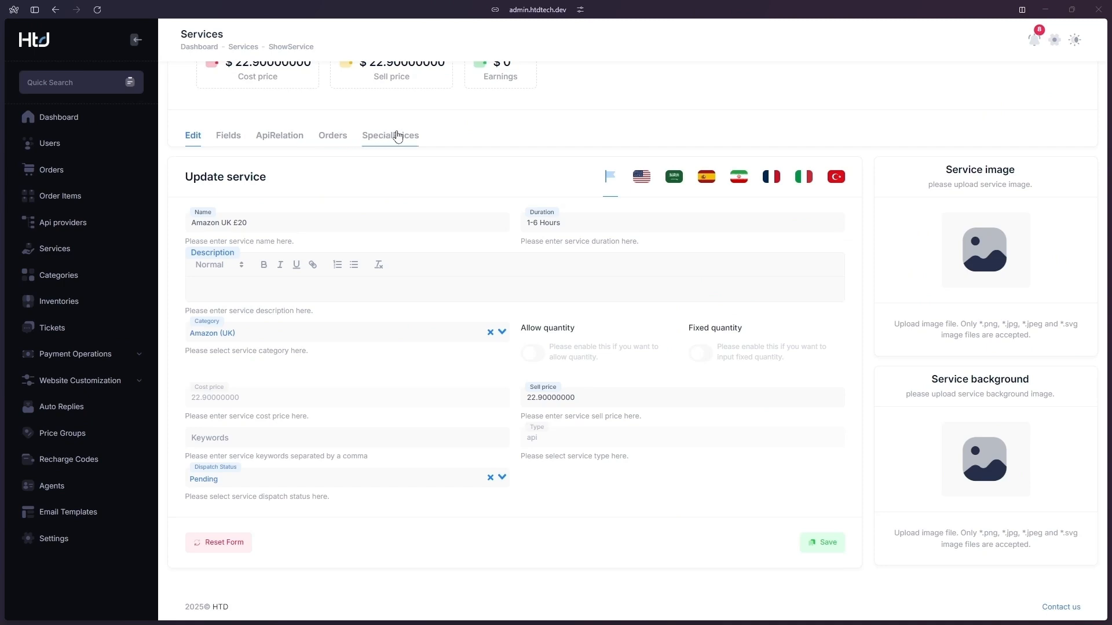
Add a special price of 20 for the Global Price Group on the Amazon UK £20 service.
left_click(406, 136)
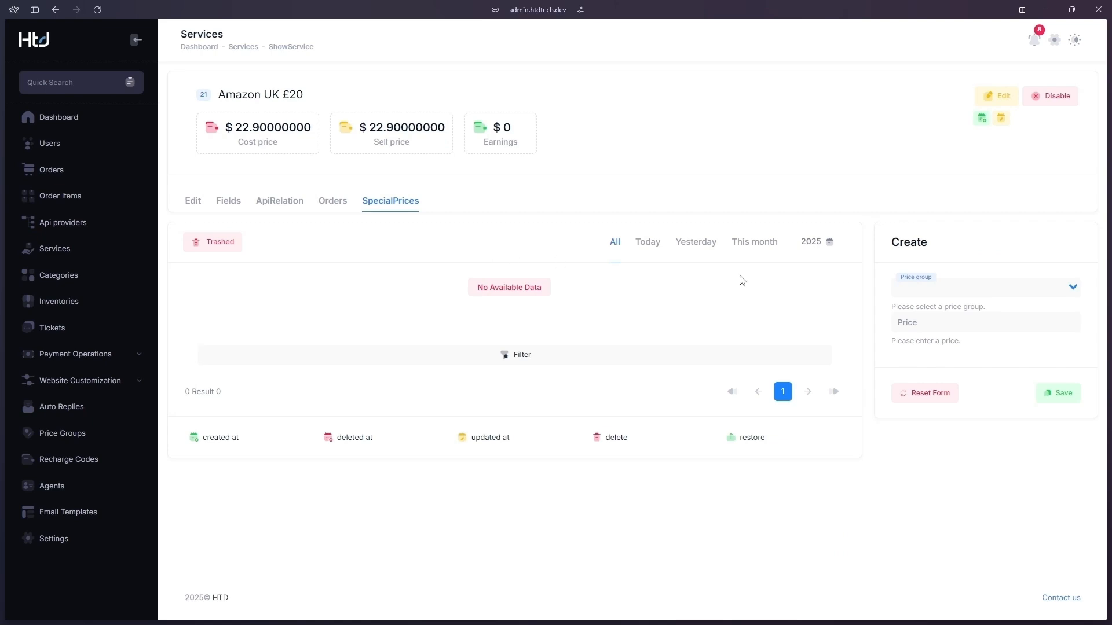
left_click(961, 285)
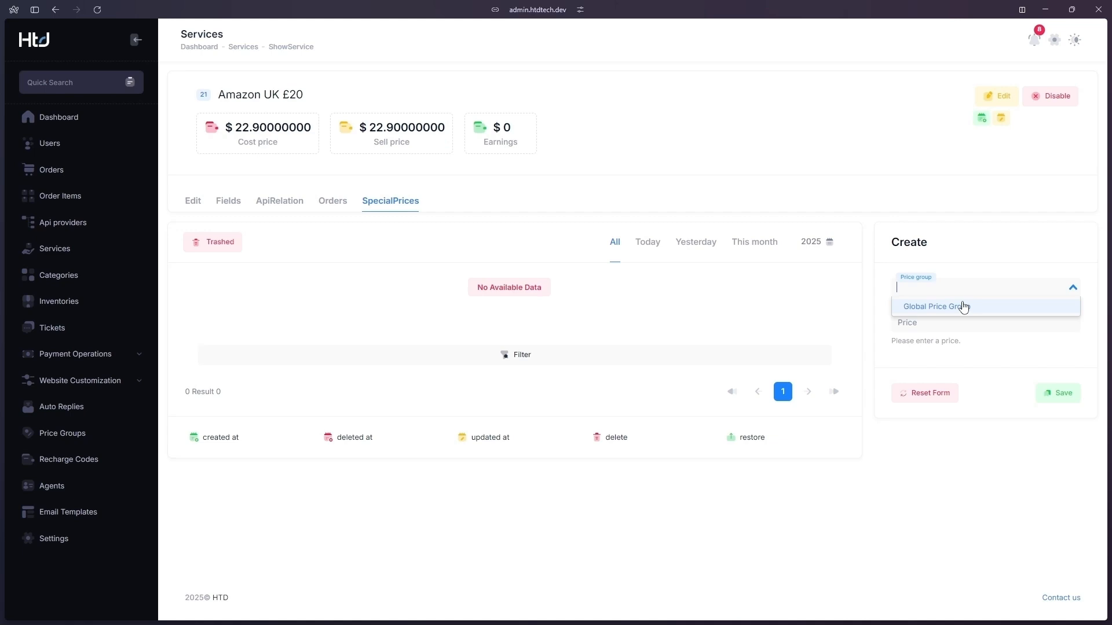
left_click(964, 307)
left_click(948, 320)
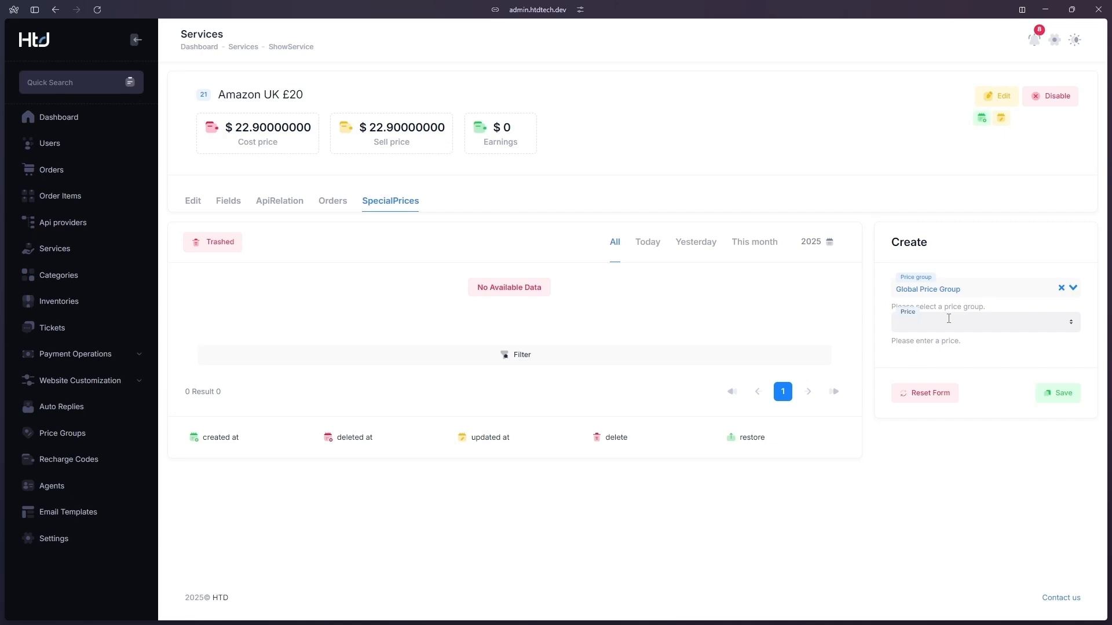
left_click(1061, 395)
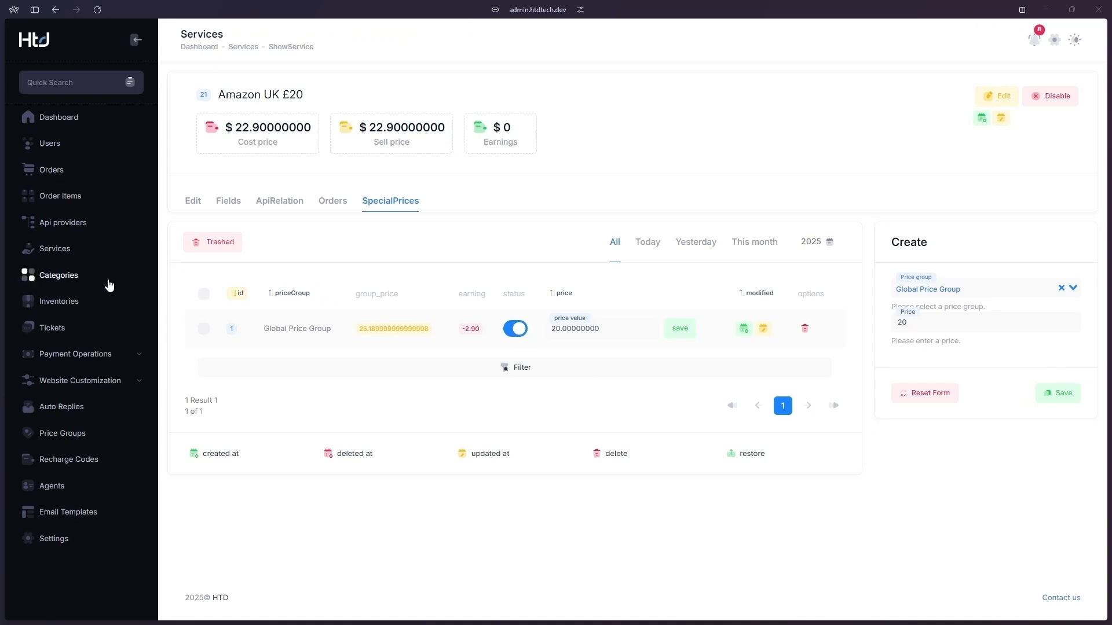
Browse the Tickets, Payments, USDT Payments and Payment Methods lists.
left_click(66, 331)
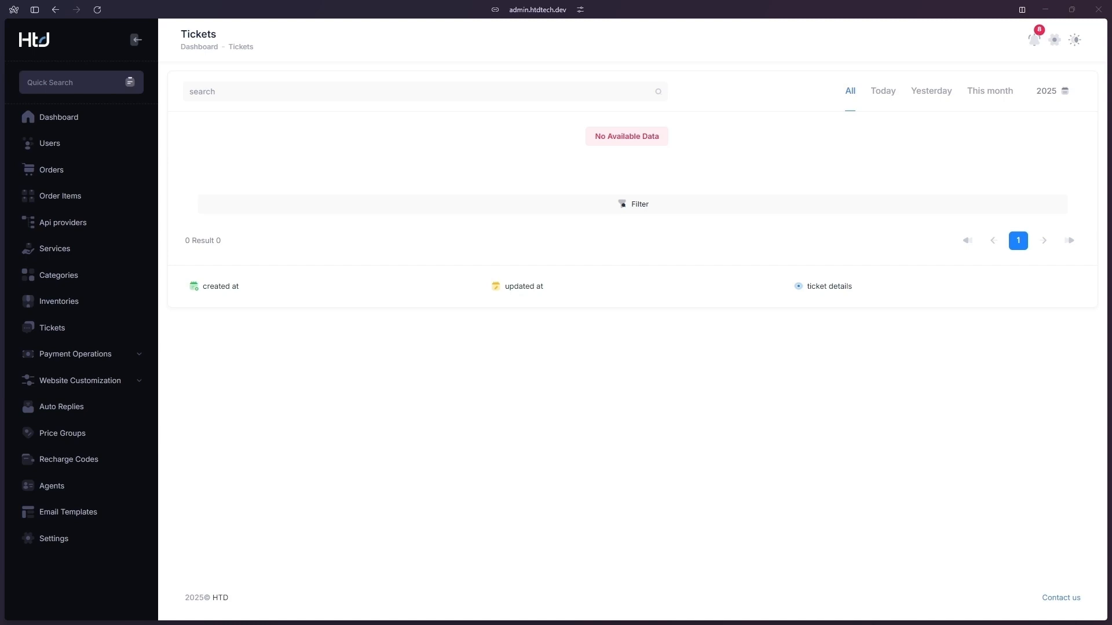
left_click(120, 355)
left_click(100, 376)
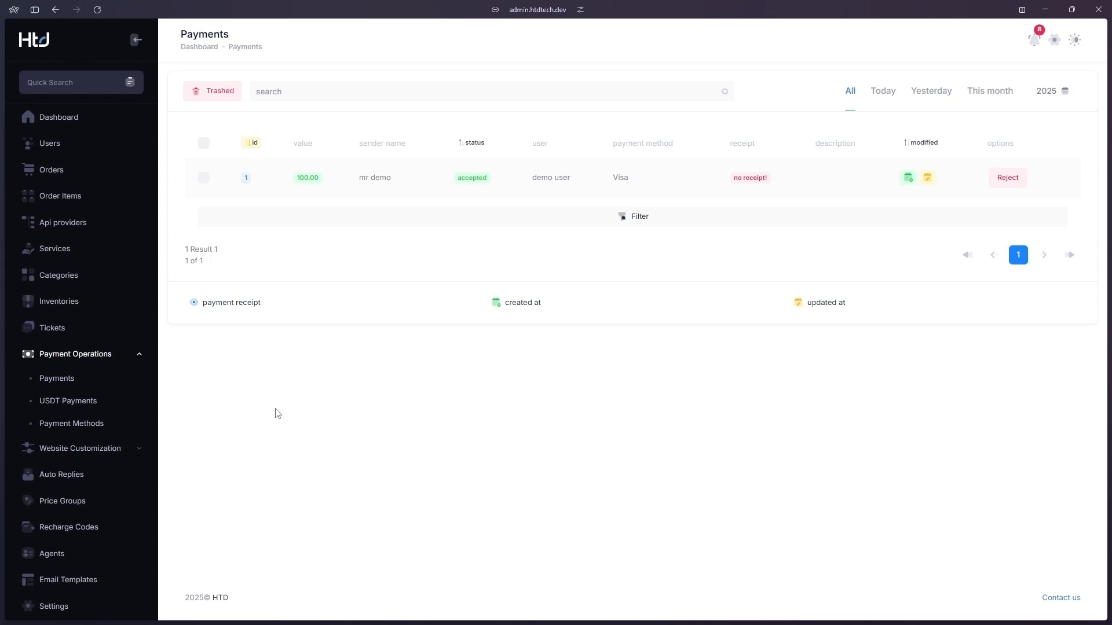
left_click(106, 403)
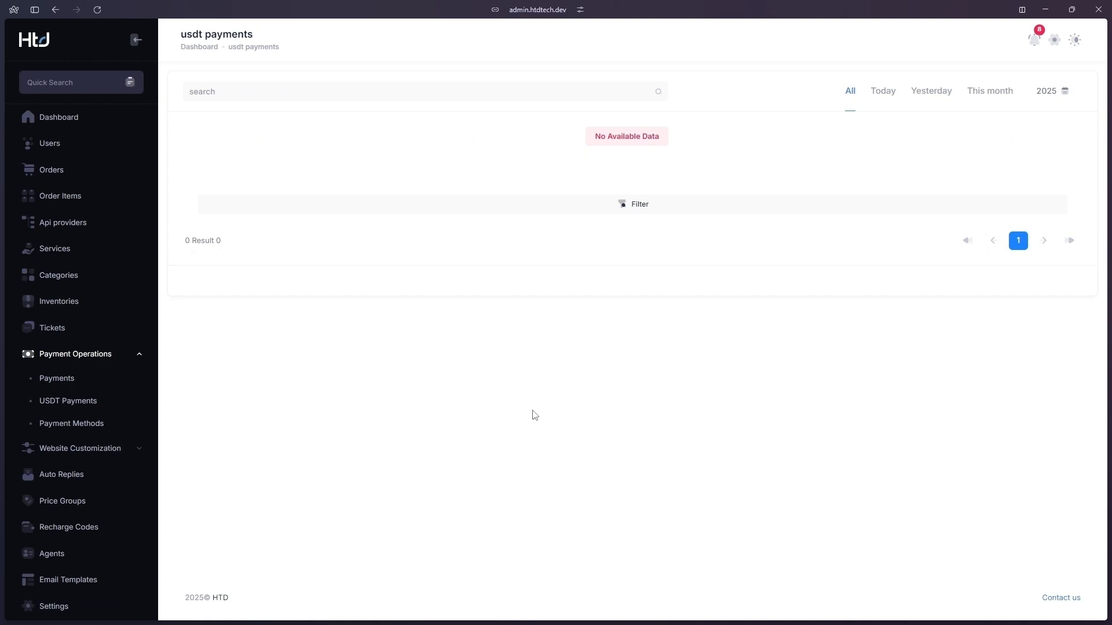
left_click(99, 424)
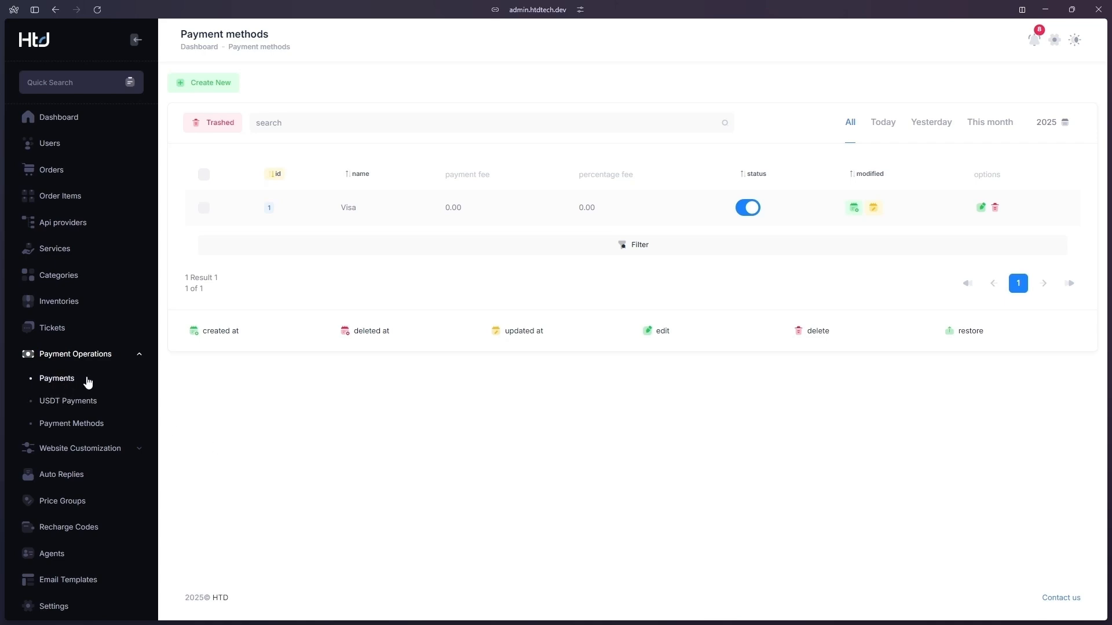
Start a new website page and set its slug URL to privacy-policy-page.
left_click(109, 451)
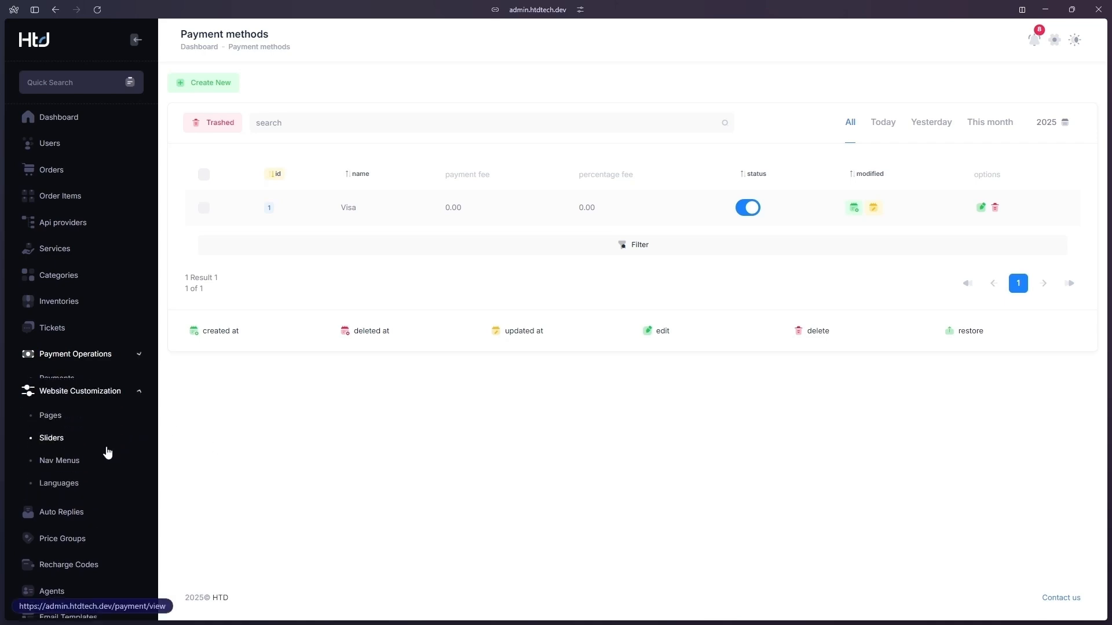
left_click(67, 405)
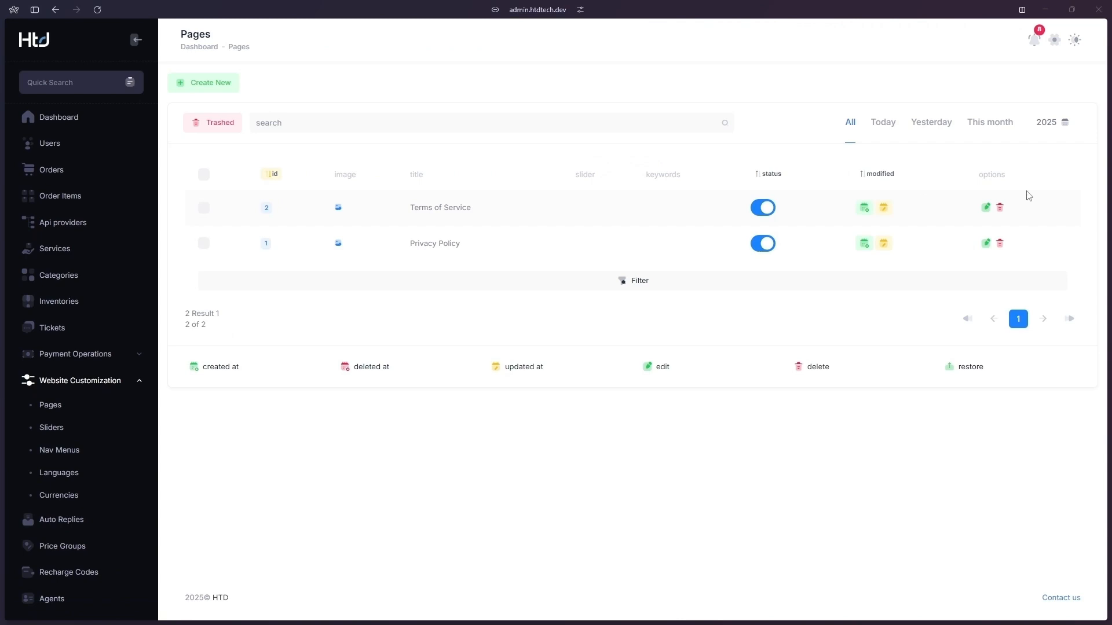
left_click(193, 87)
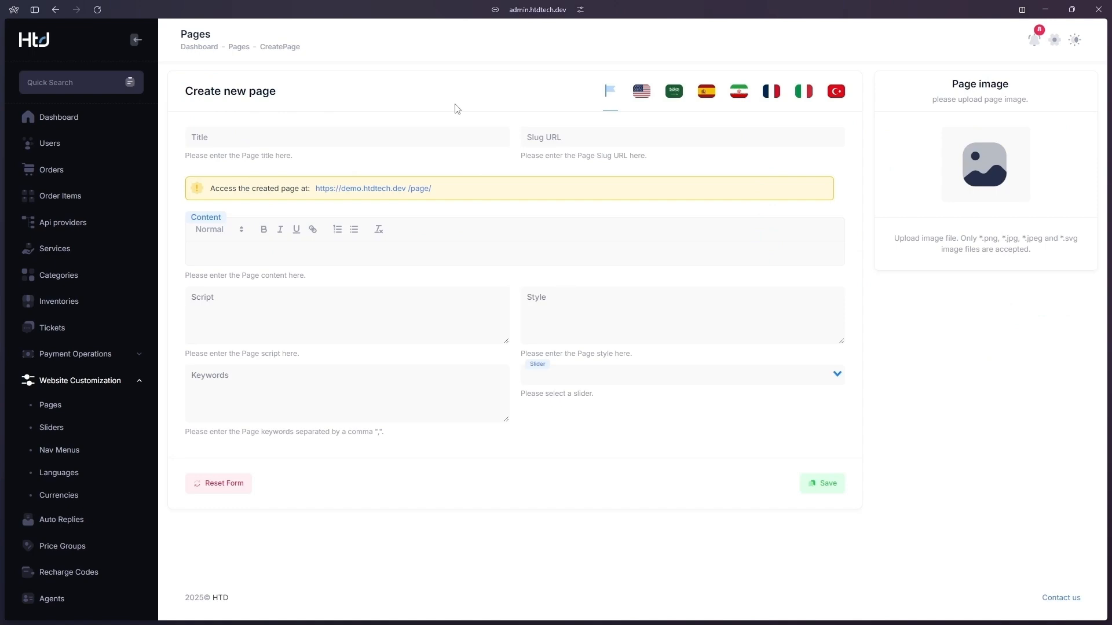
left_click(407, 137)
left_click(598, 140)
type("pa")
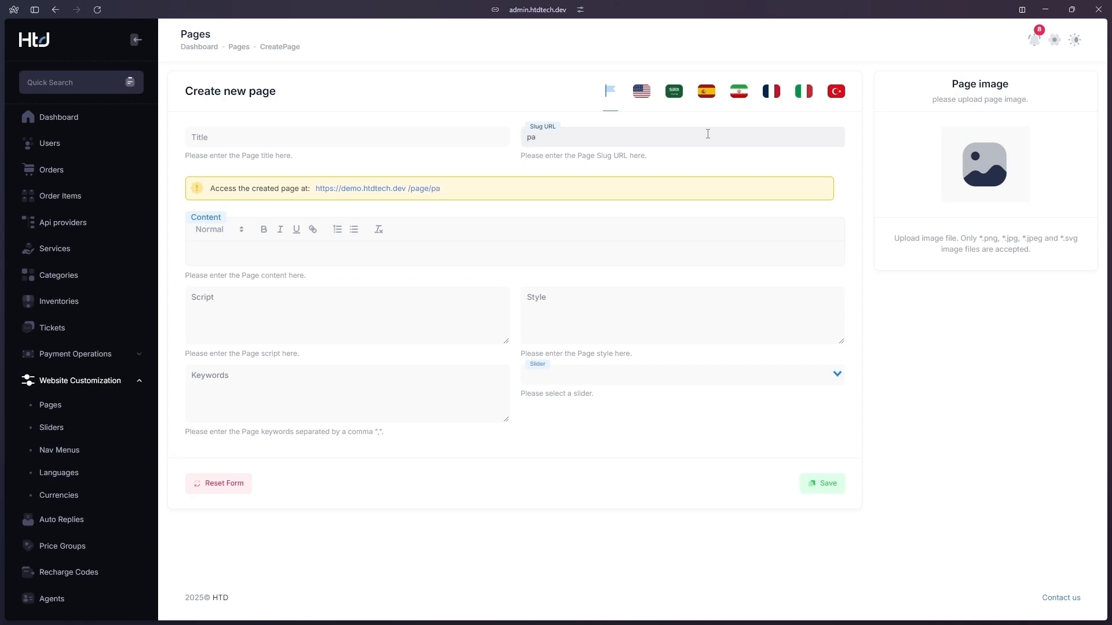
type("rivacy-policy-page")
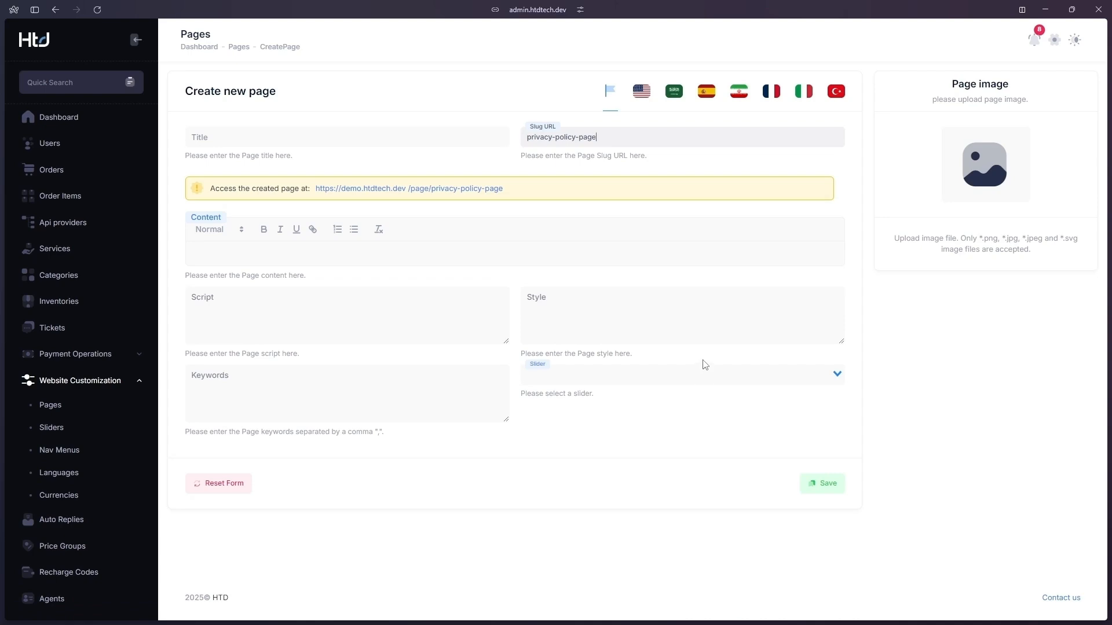
Copy the new page's access link.
left_click_drag(512, 190, 316, 189)
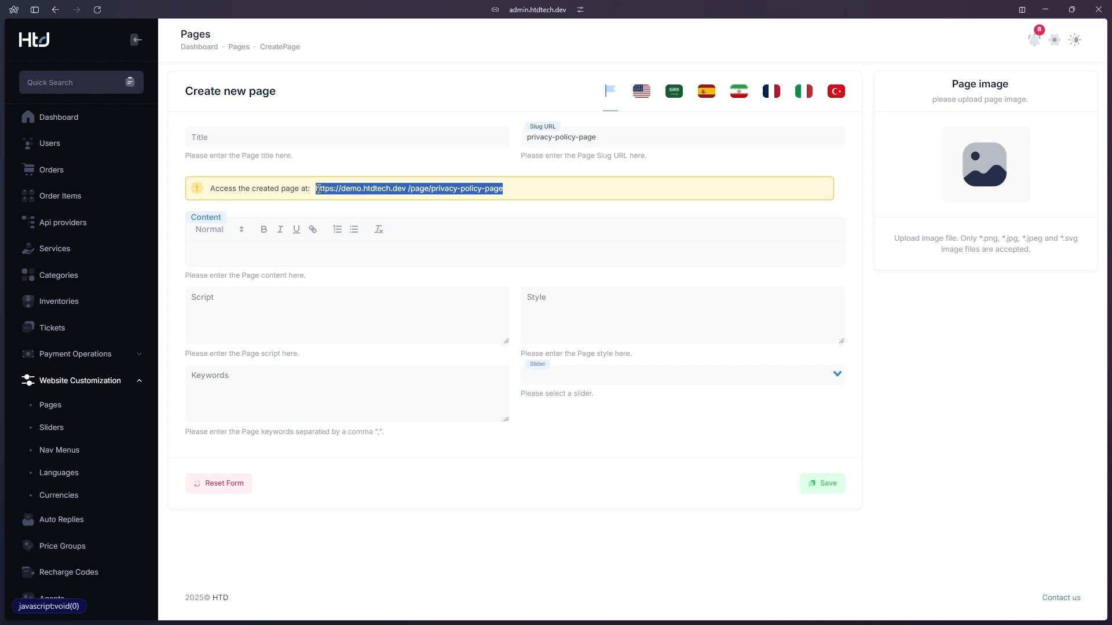
right_click(475, 199)
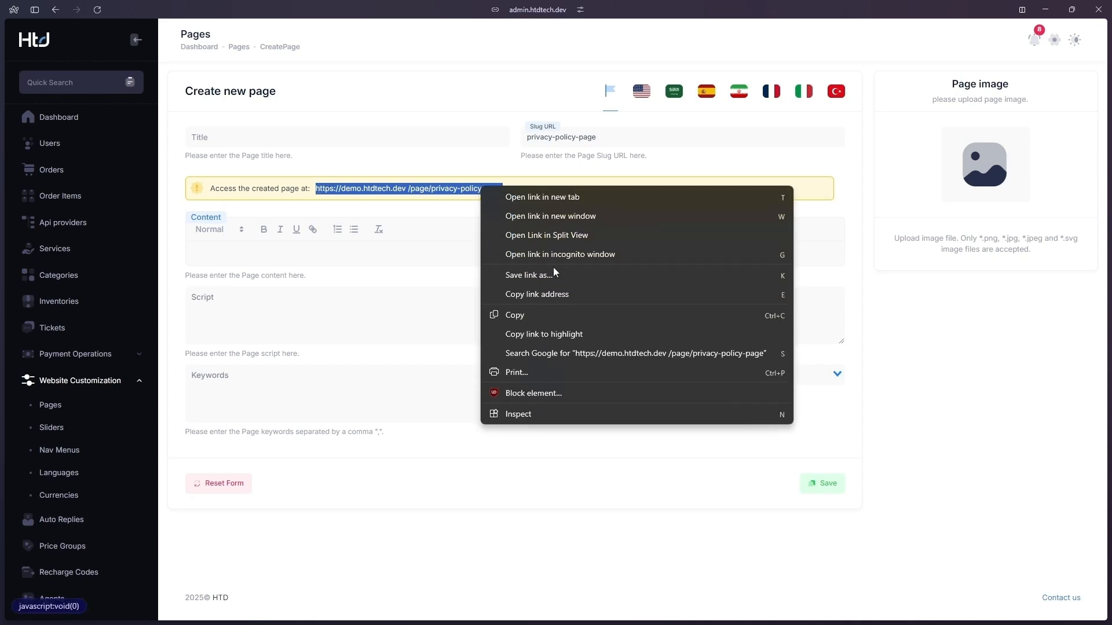
left_click(537, 316)
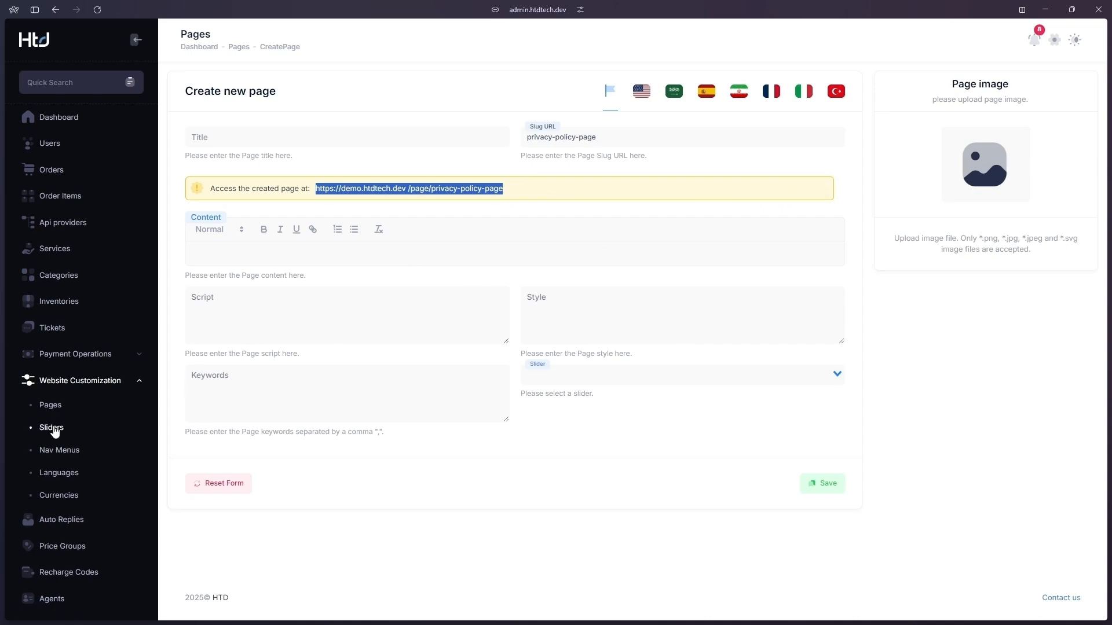
Open the Sliders and Nav Menus lists under website customization.
left_click(51, 427)
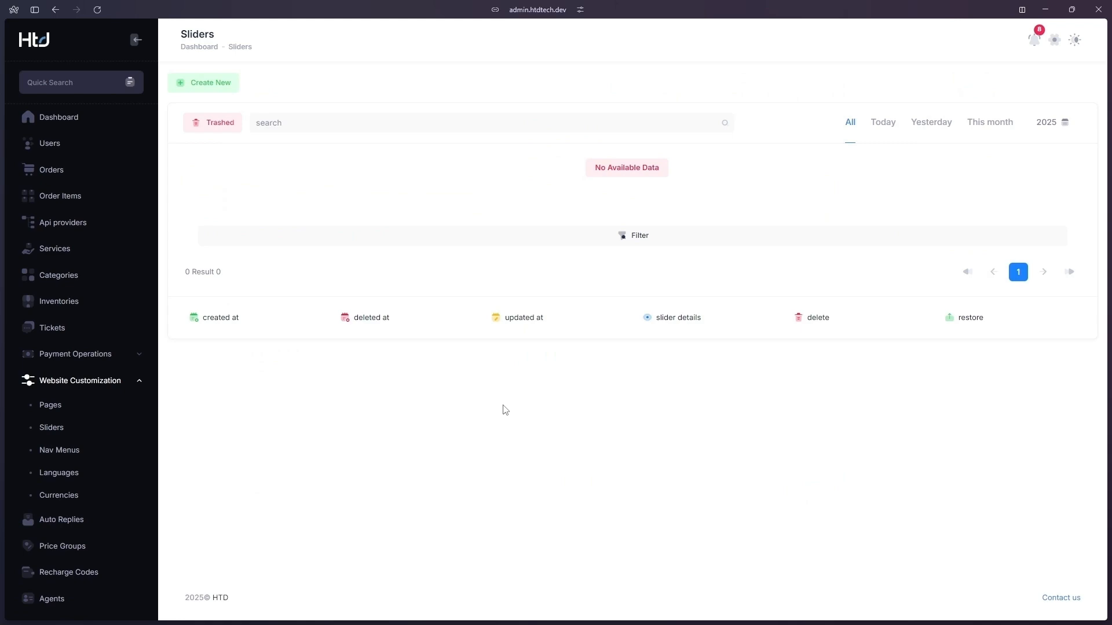
left_click(56, 454)
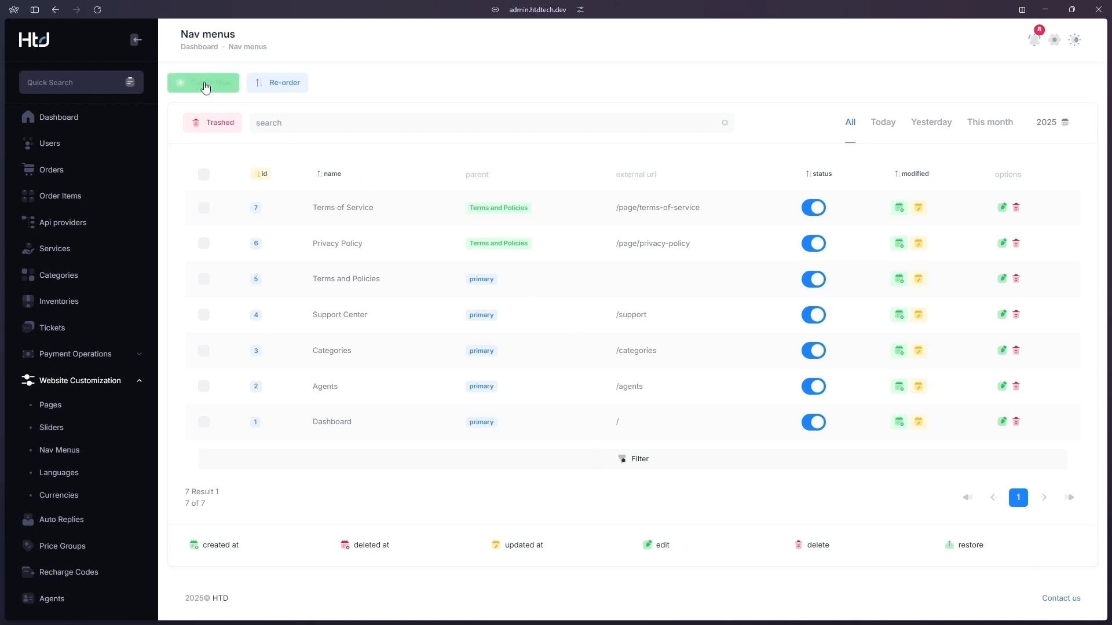
left_click(207, 87)
left_click(288, 138)
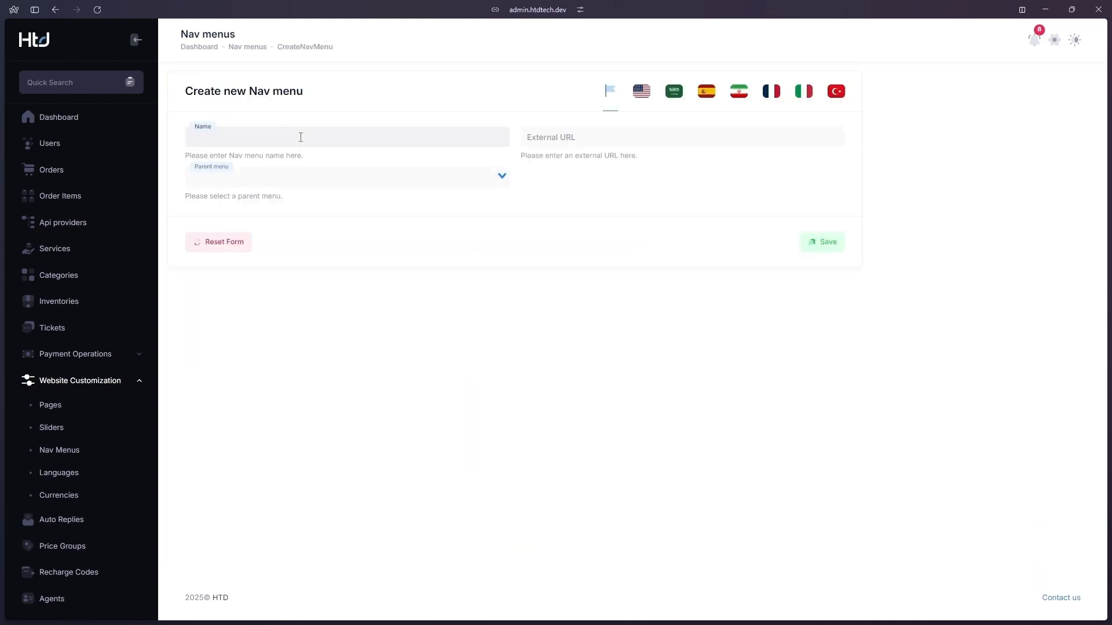
type("pr")
type("ivacy p")
type("olo")
type("cy page")
left_click(605, 145)
key("ctrl+v")
left_click_drag(729, 137, 496, 131)
left_click(611, 130)
left_click(362, 170)
left_click(546, 183)
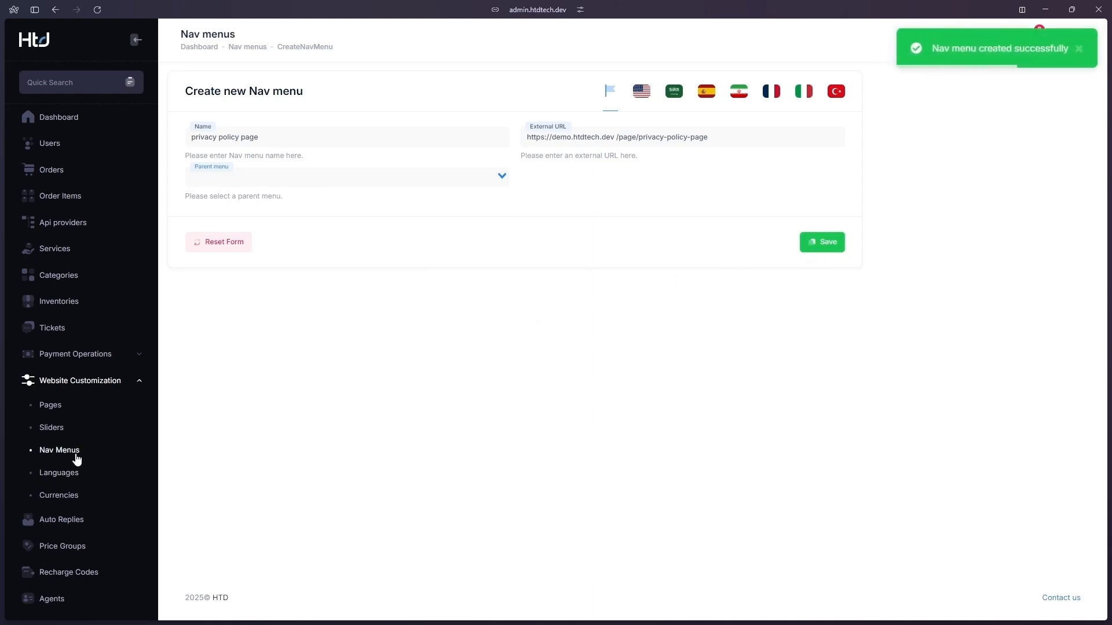
Browse the Nav Menus list with the new entry, then the Languages and Currencies lists.
left_click_drag(258, 136, 145, 390)
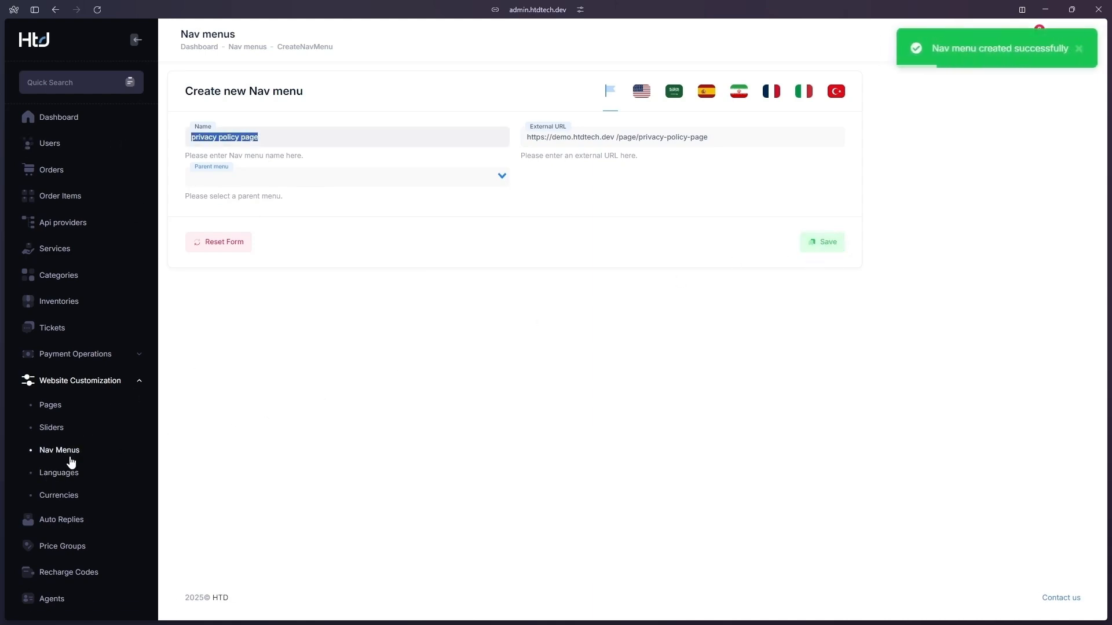
left_click(66, 454)
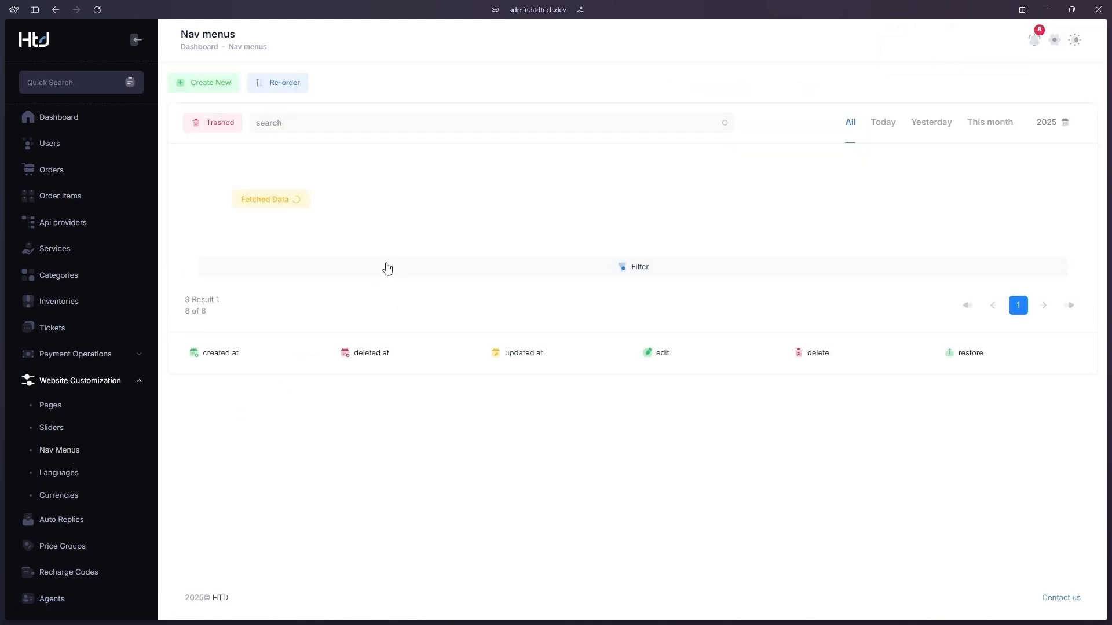
left_click_drag(291, 218, 365, 216)
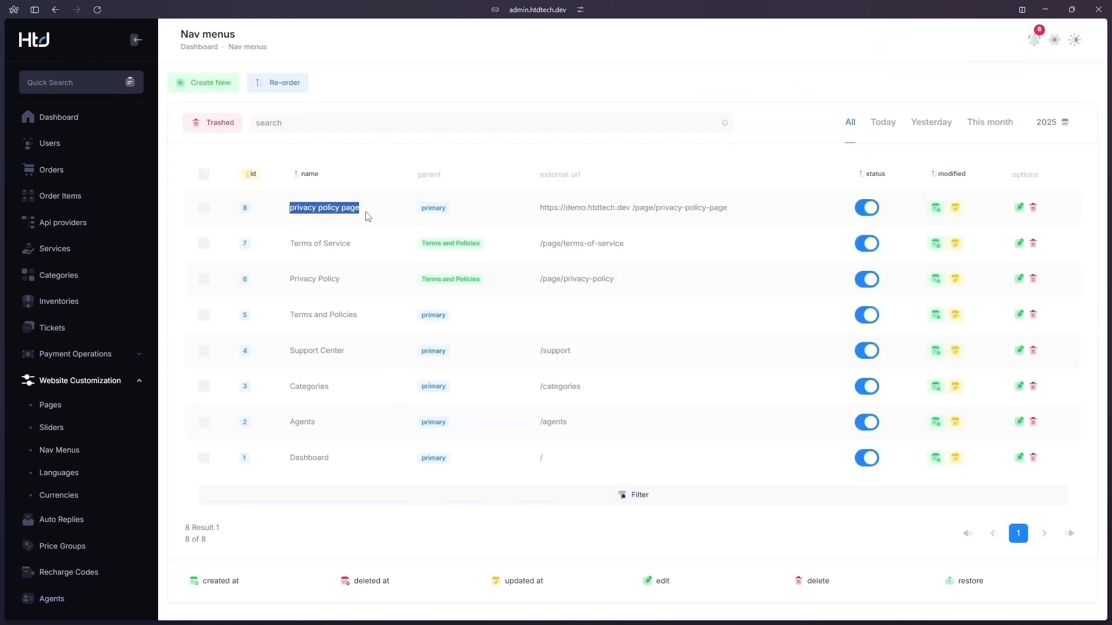
left_click(366, 216)
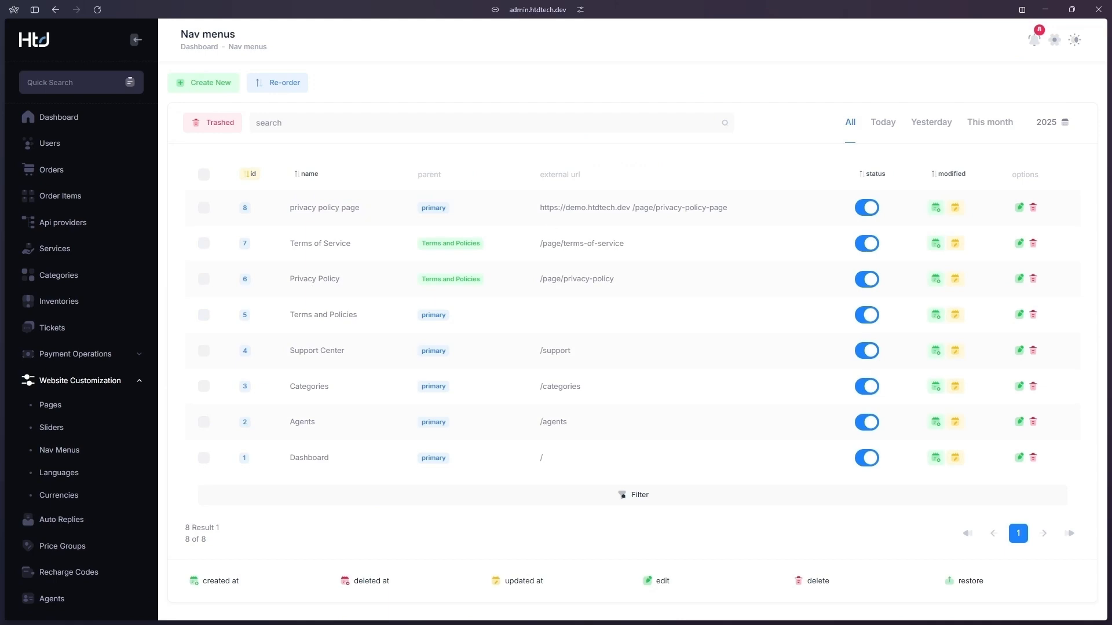
left_click(58, 473)
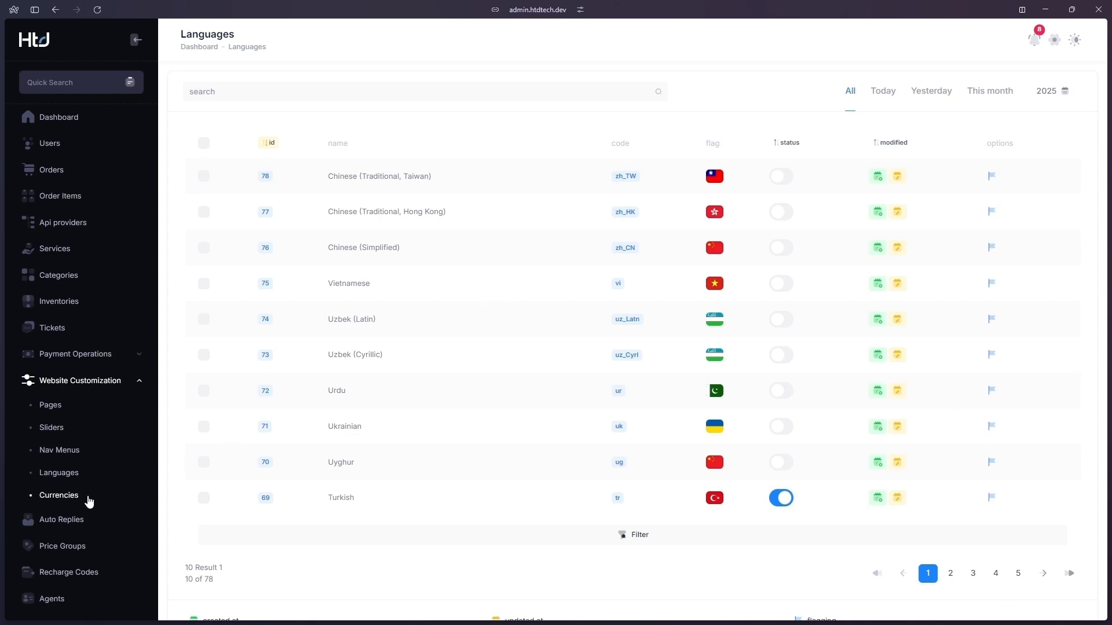
left_click(90, 497)
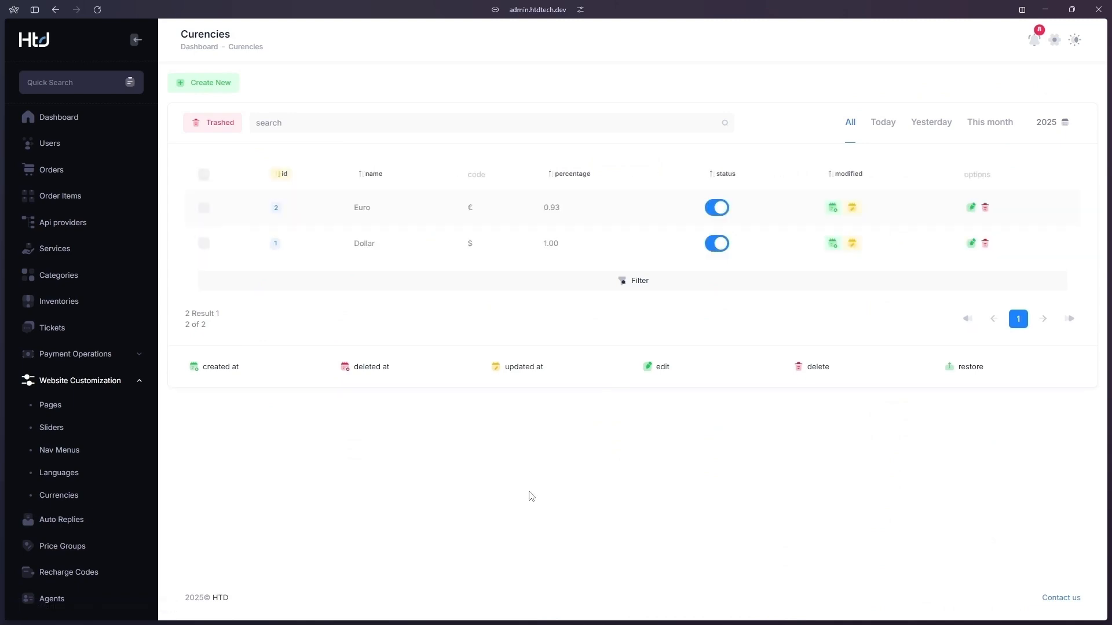
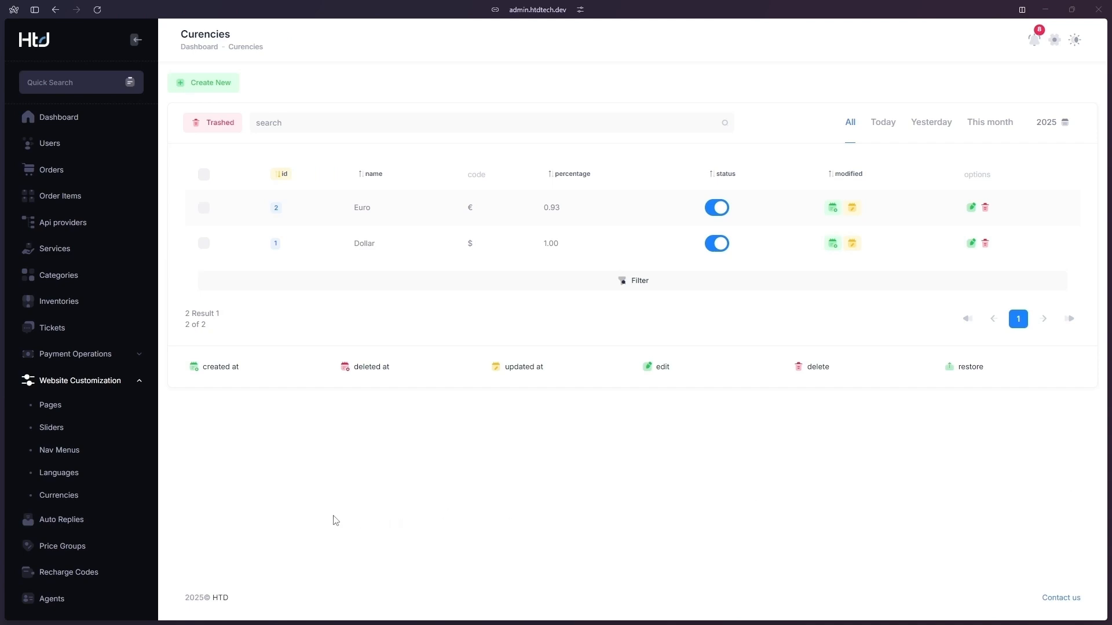
Generate a batch of 10 recharge codes with a value of 5 each.
left_click(74, 573)
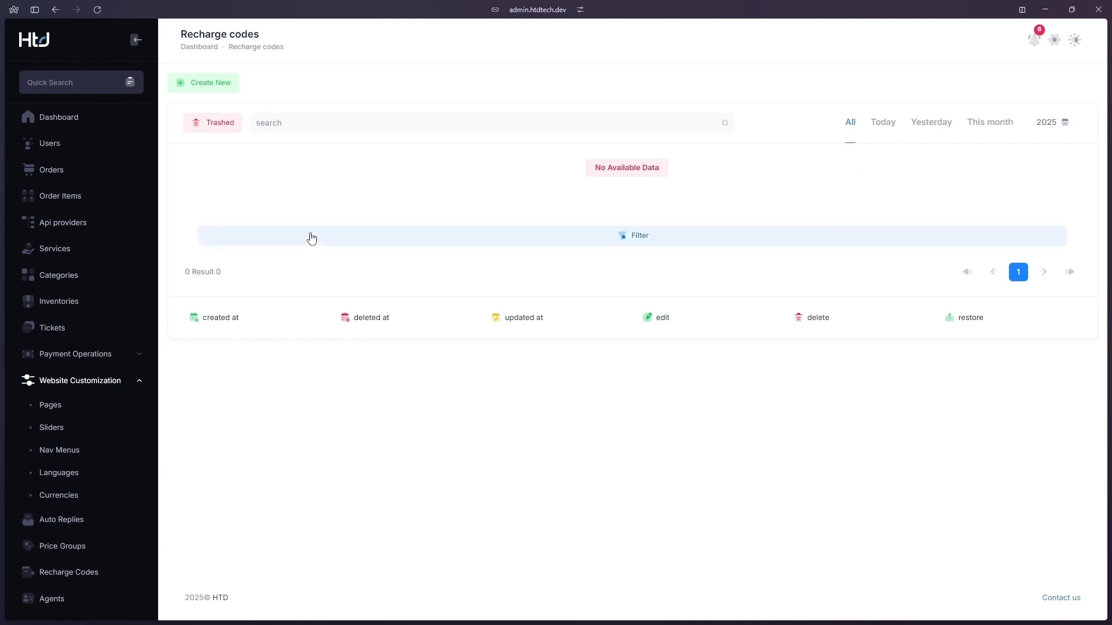
left_click(226, 84)
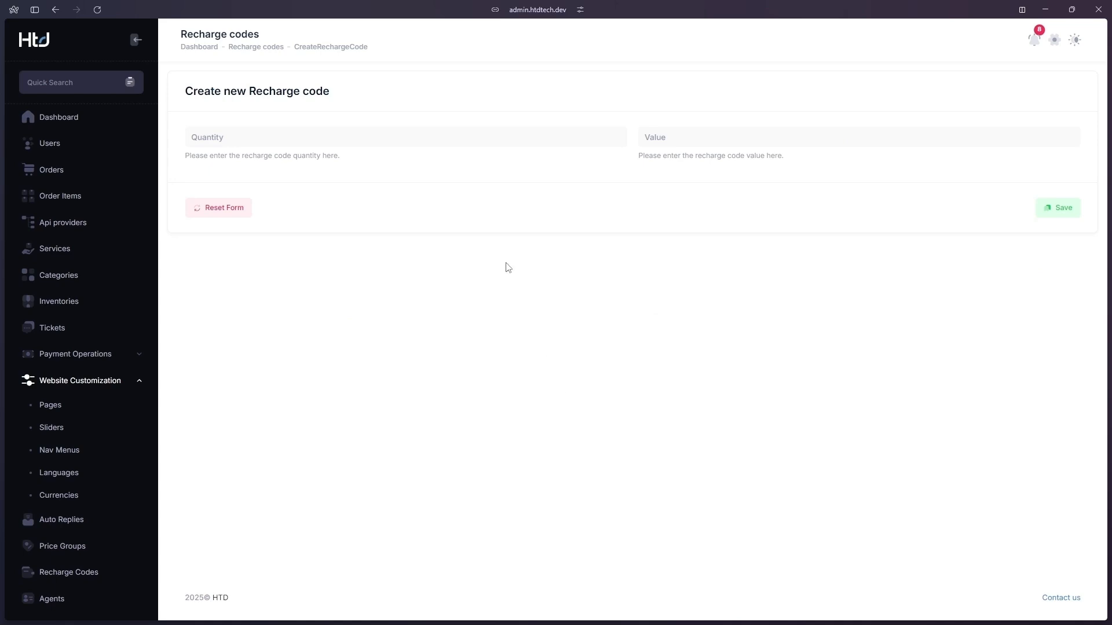
left_click(403, 139)
type("10")
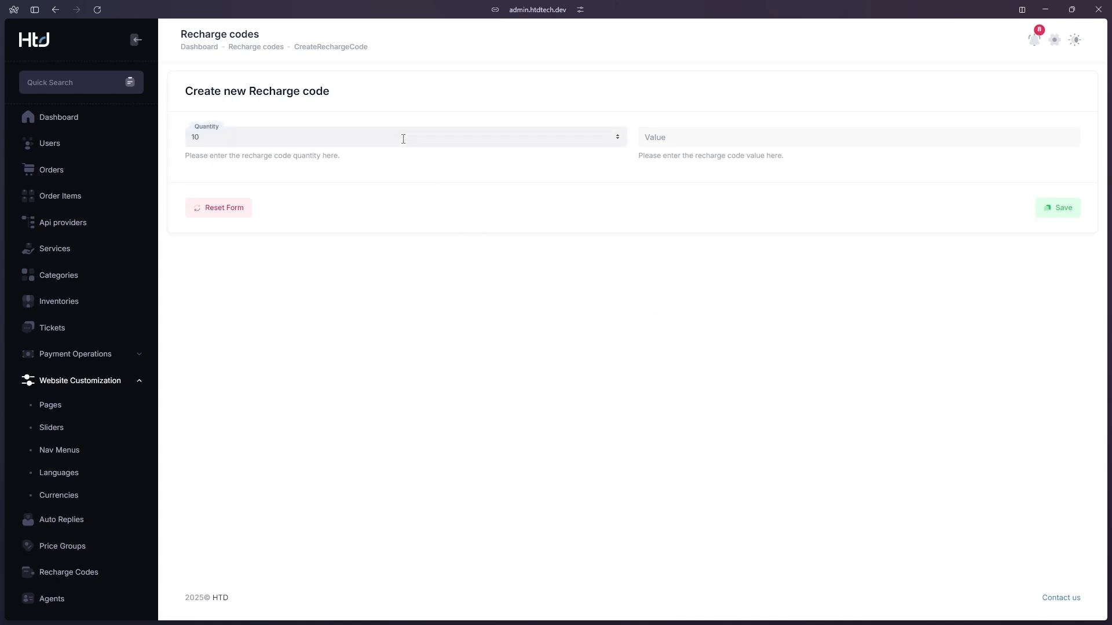
left_click(689, 133)
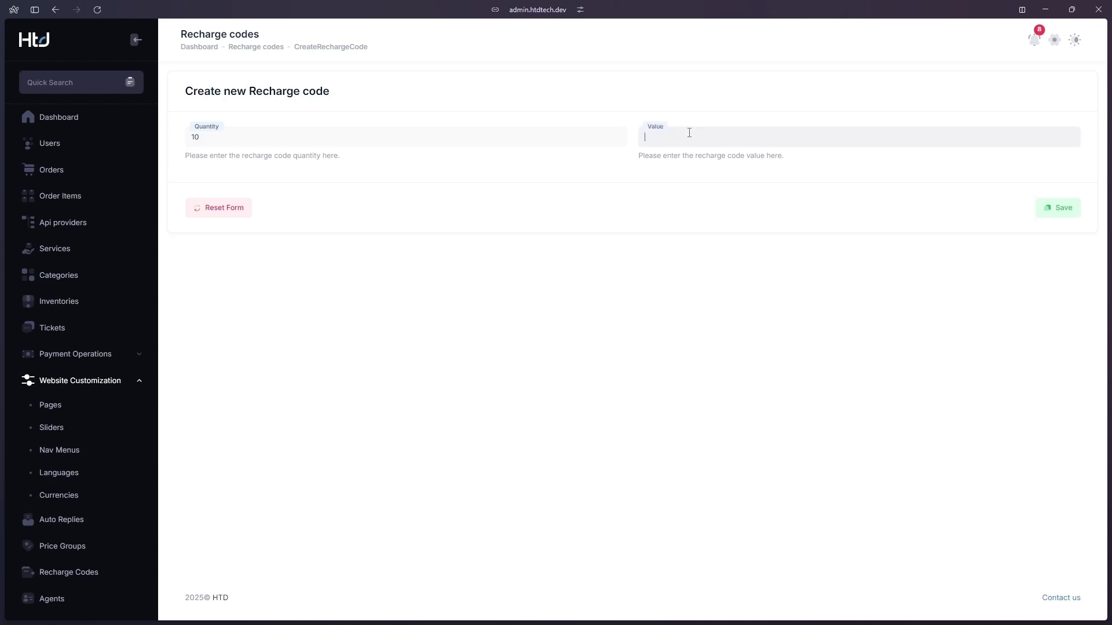
type("5")
left_click(1057, 208)
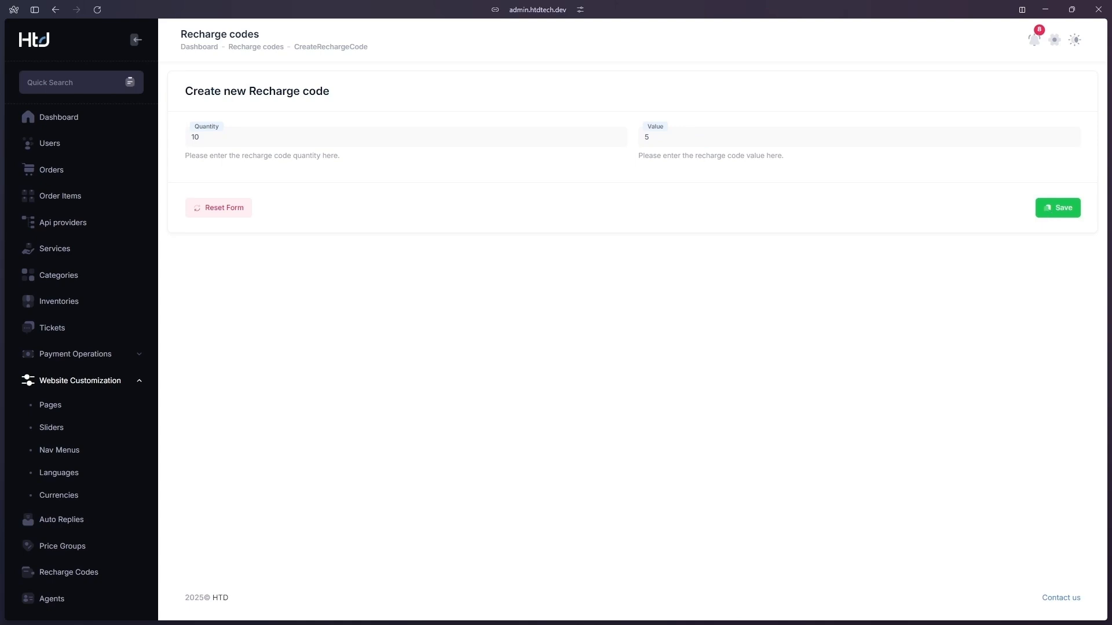
scroll(818, 344, "down", 2)
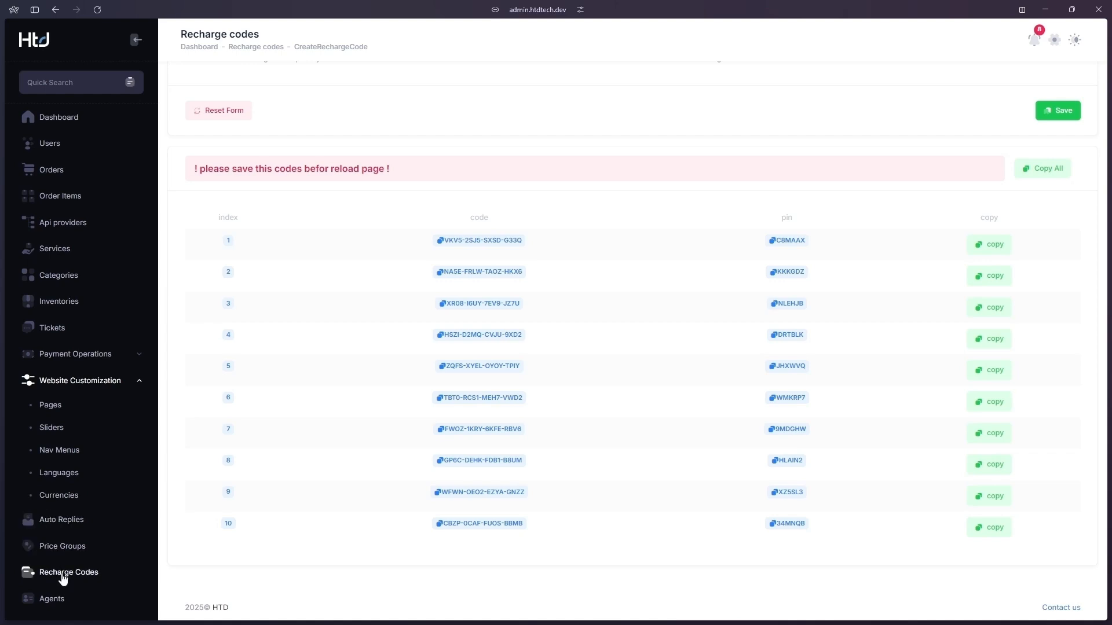
Open the Agents list and its new agent form, collapsing the website customization menu.
left_click(58, 598)
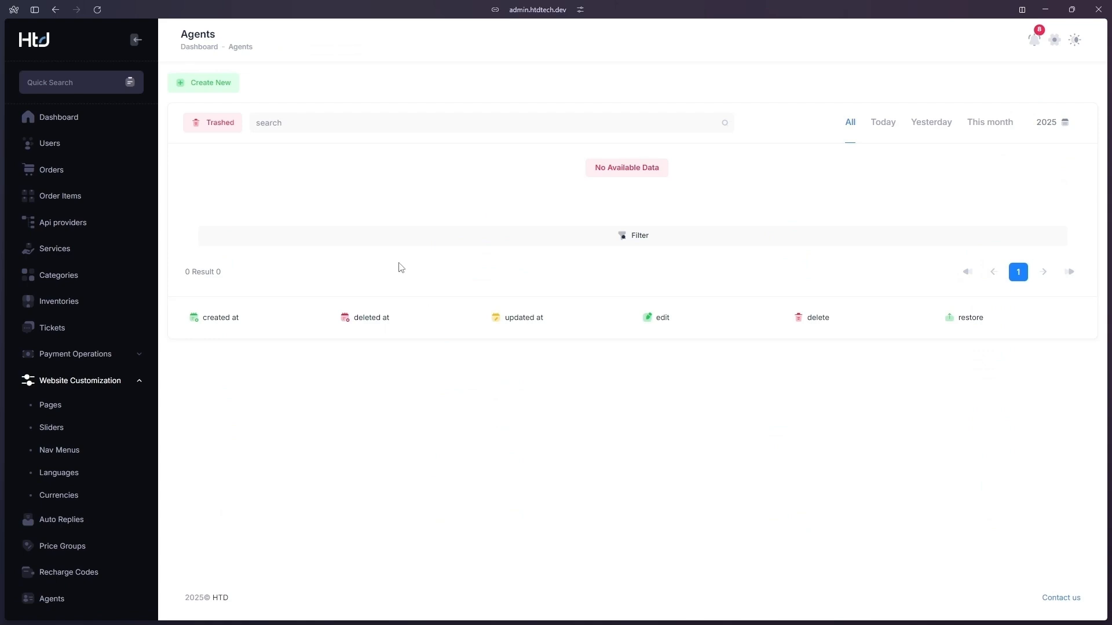
left_click(204, 85)
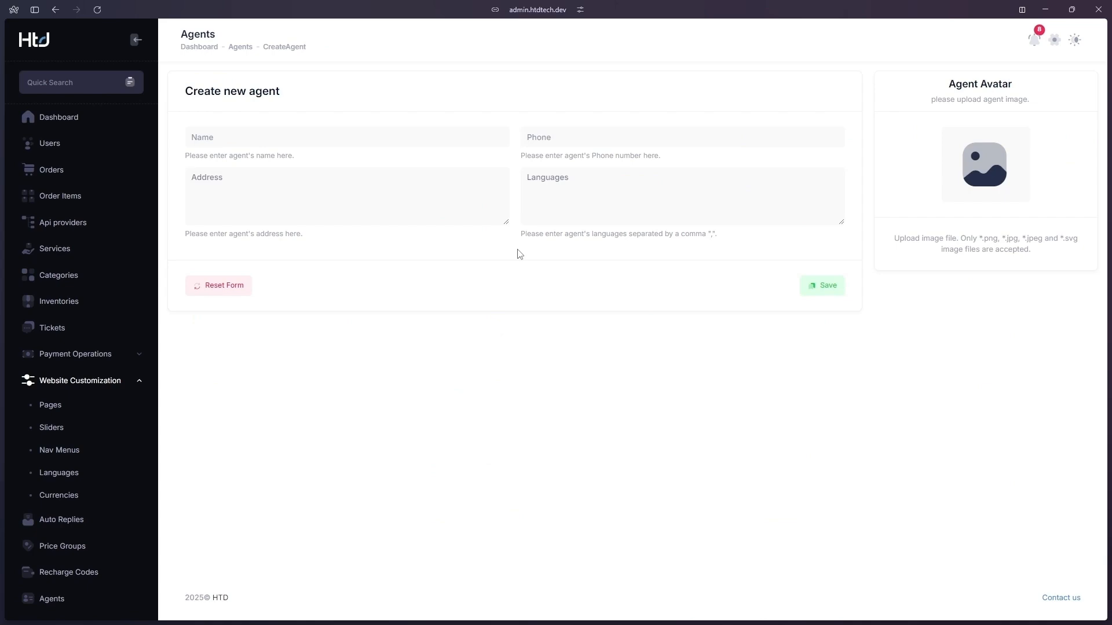
left_click(64, 384)
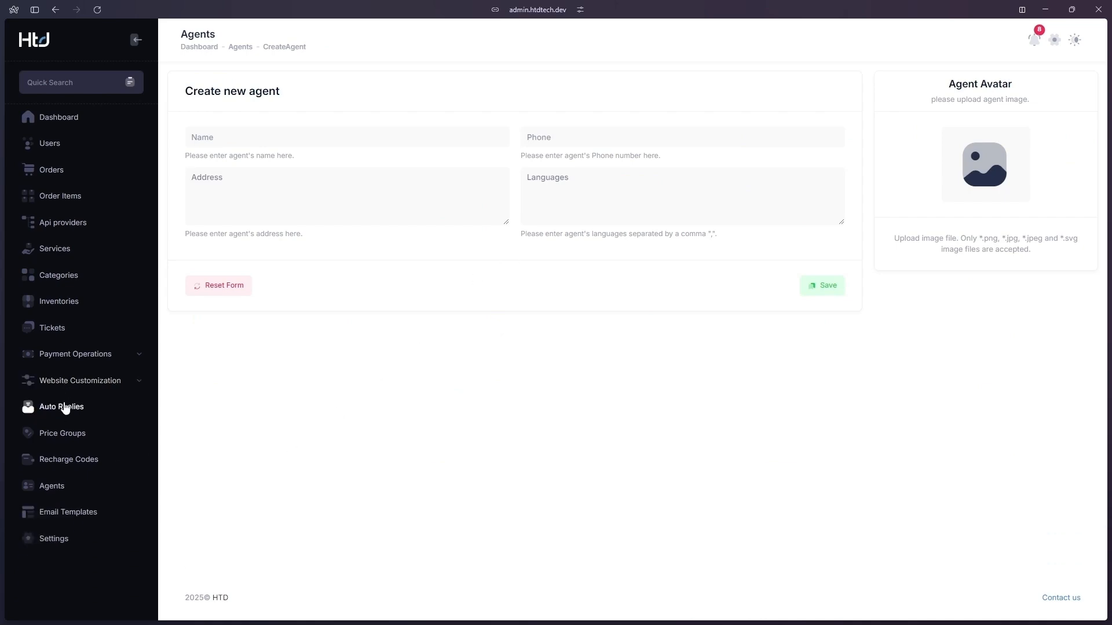
Open Settings and scroll through the General settings fields.
left_click(64, 536)
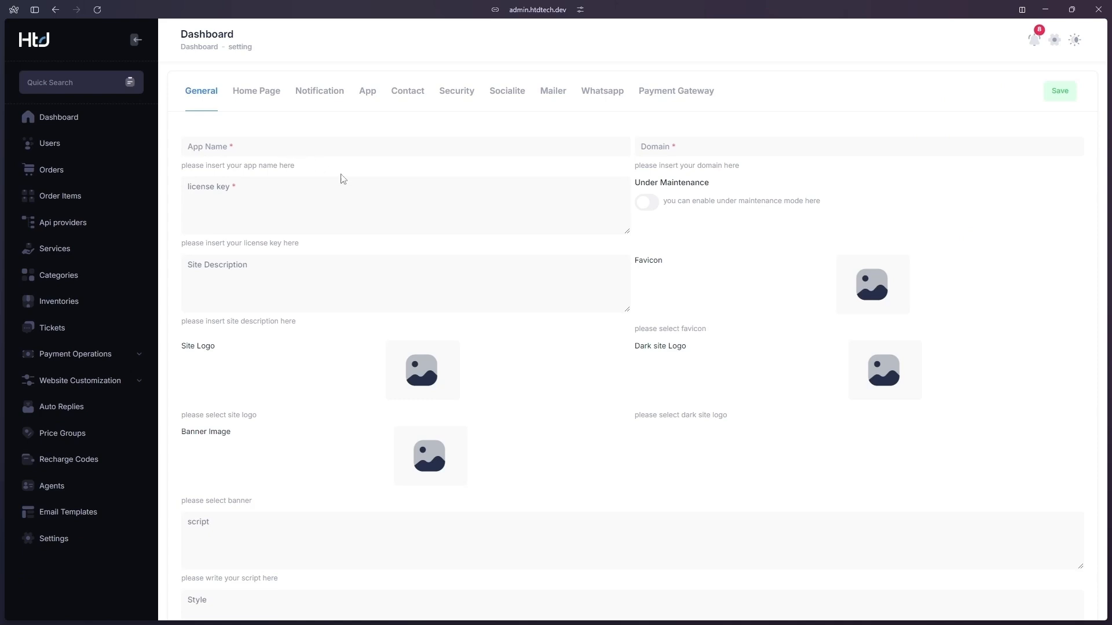
scroll(496, 380, "down", 2)
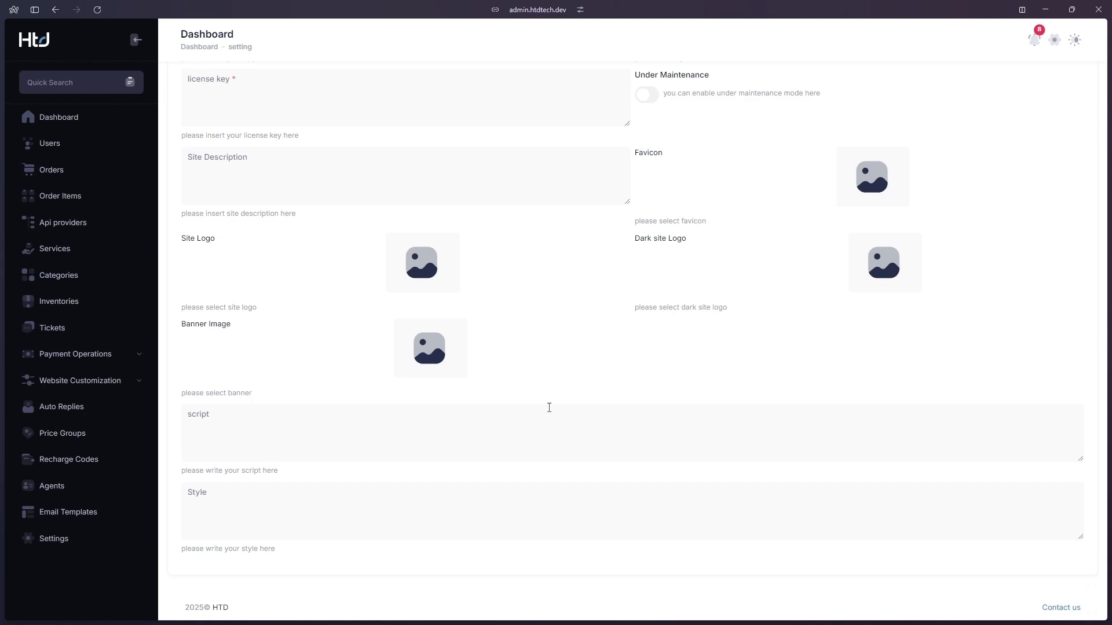
scroll(549, 405, "up", 2)
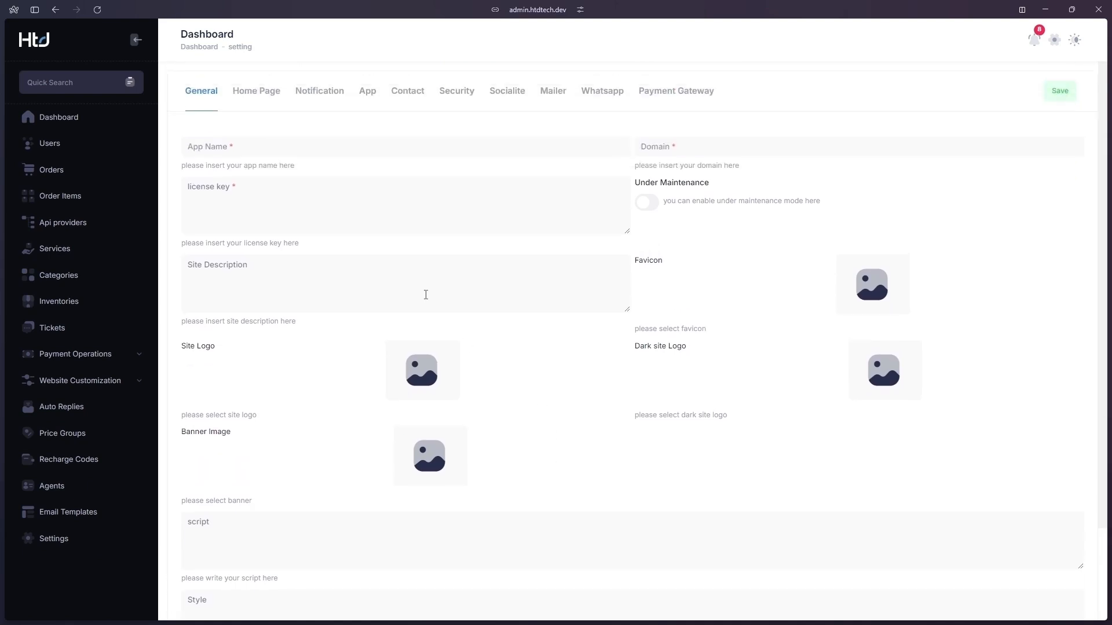
On the Home Page settings, feature XBox Game Pass(KSA) and Amazon (Spain) categories and set Amazon Canada CAD$50 as top sale service.
left_click(259, 97)
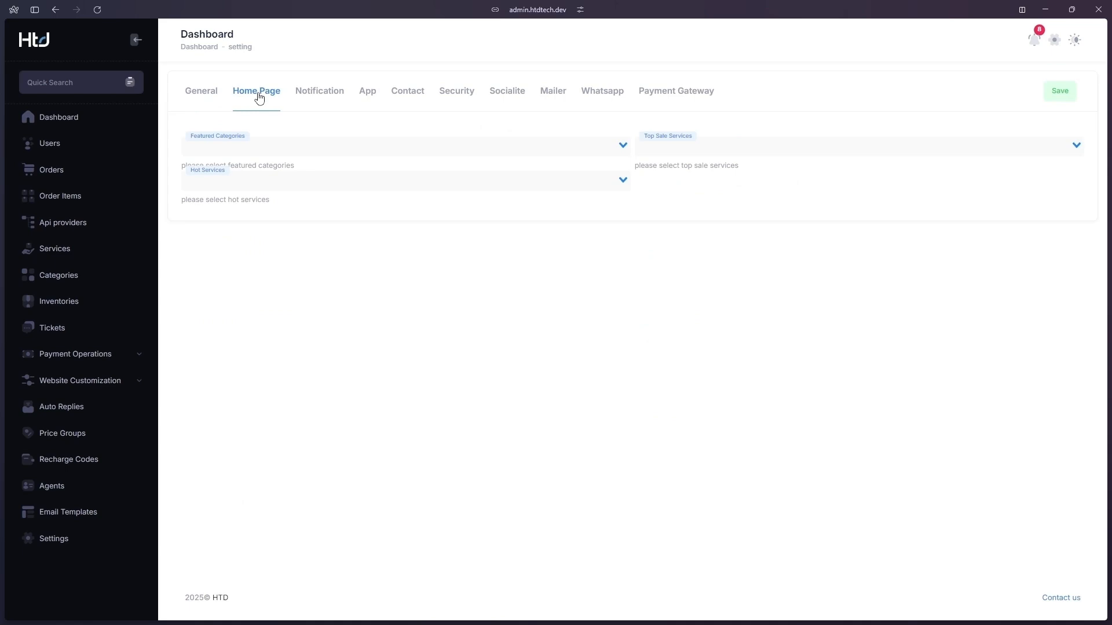
left_click(305, 152)
left_click(305, 192)
left_click(354, 151)
left_click(374, 213)
left_click(703, 146)
left_click(682, 215)
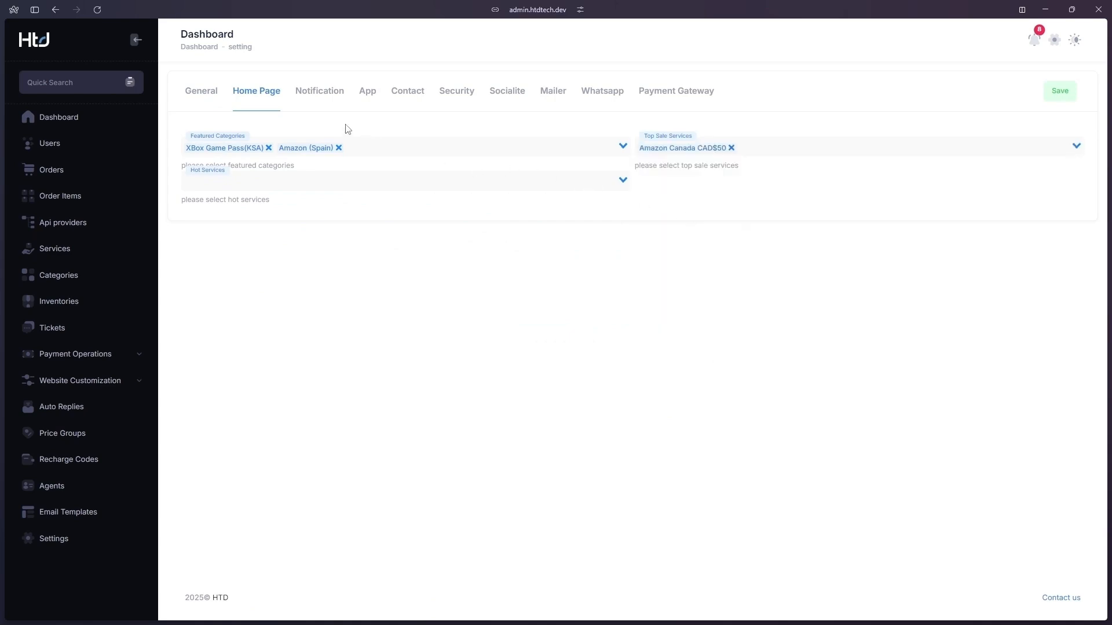
In Security settings, set the ReCaptcha type to Google ReCaptcha V3 and select the secret field.
left_click(454, 100)
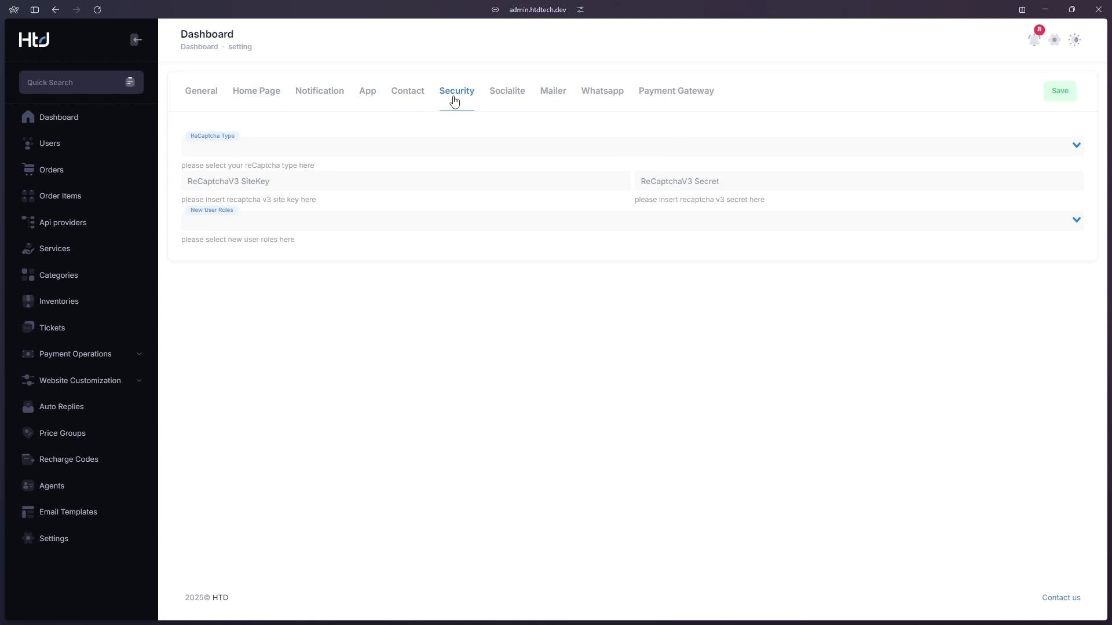
left_click(449, 144)
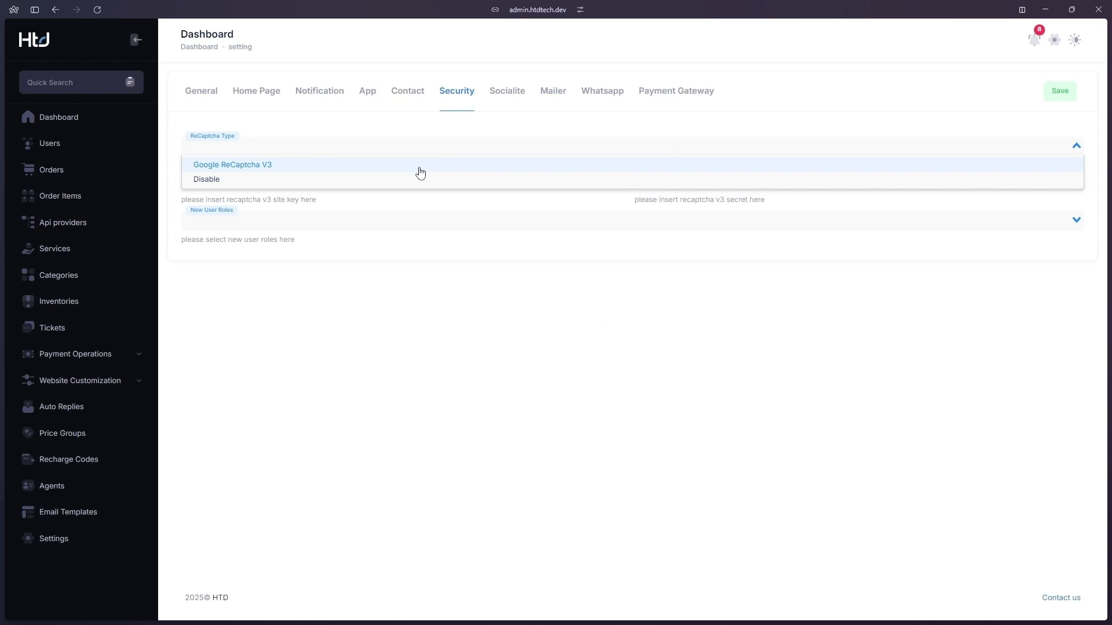
left_click(419, 169)
left_click(657, 183)
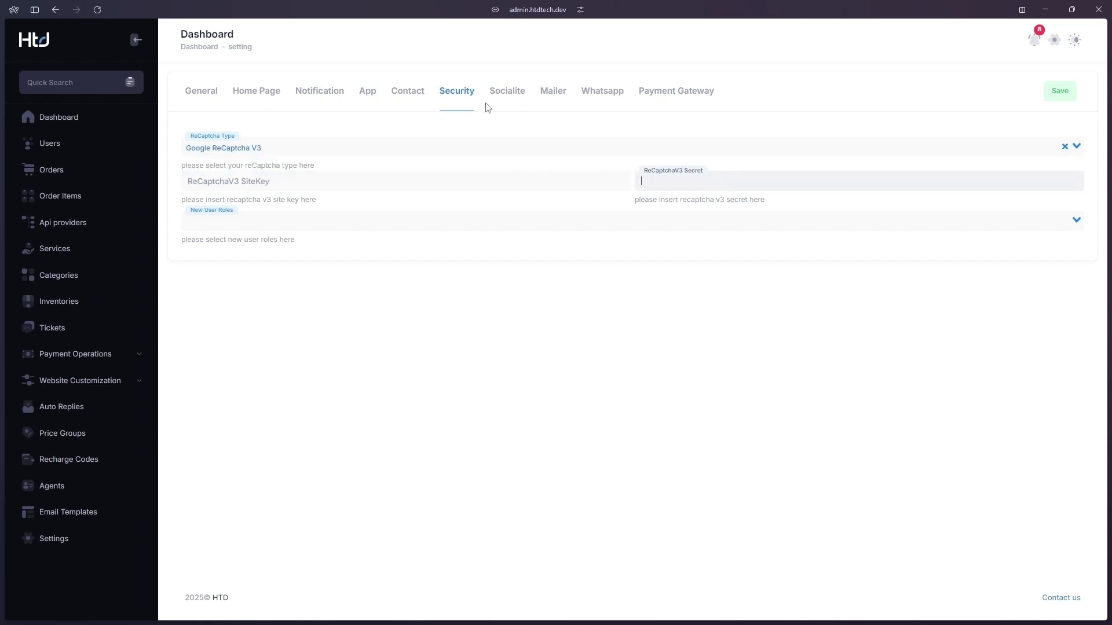
In Socialite settings, enable Google login and select its client ID and secret fields.
left_click(499, 93)
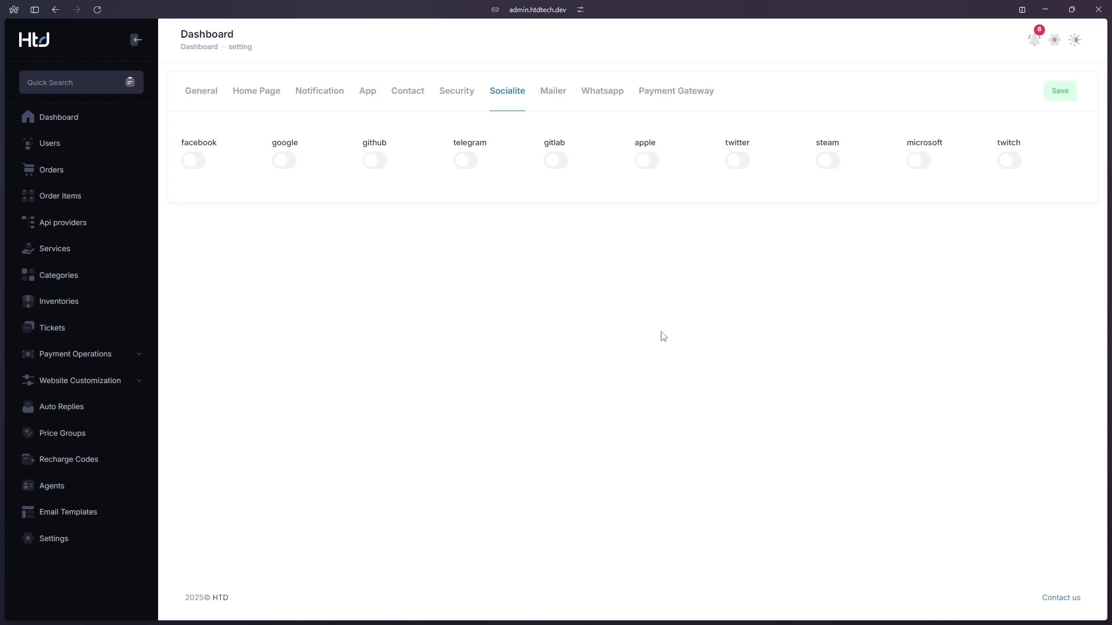
left_click(288, 160)
left_click(304, 223)
left_click(315, 287)
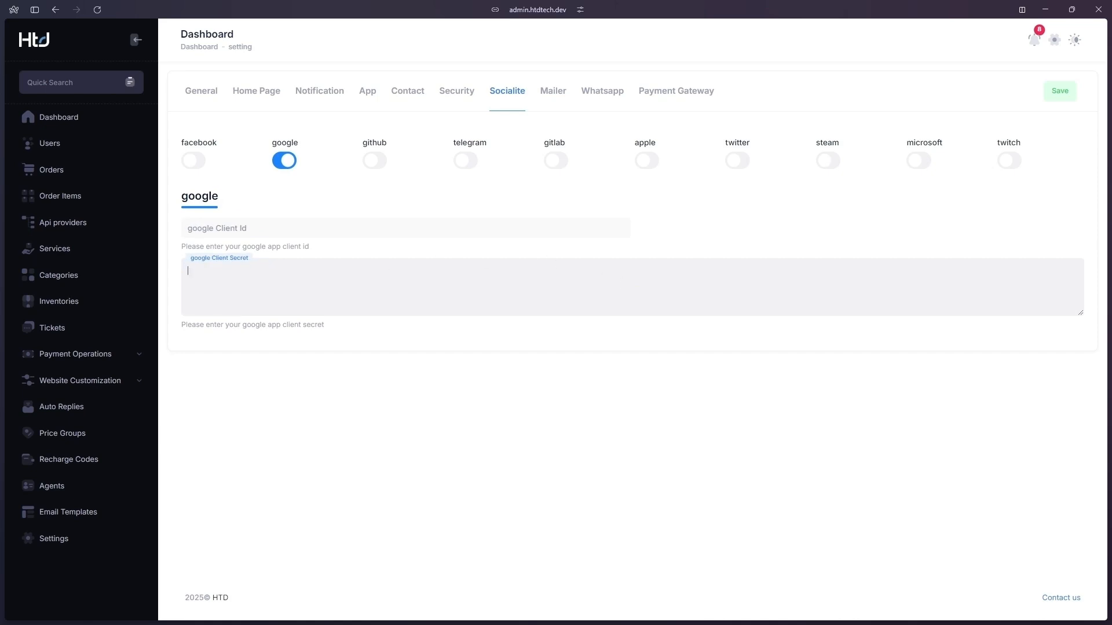
View the Mailer settings, then enable WhatsApi in the Whatsapp settings.
left_click(550, 94)
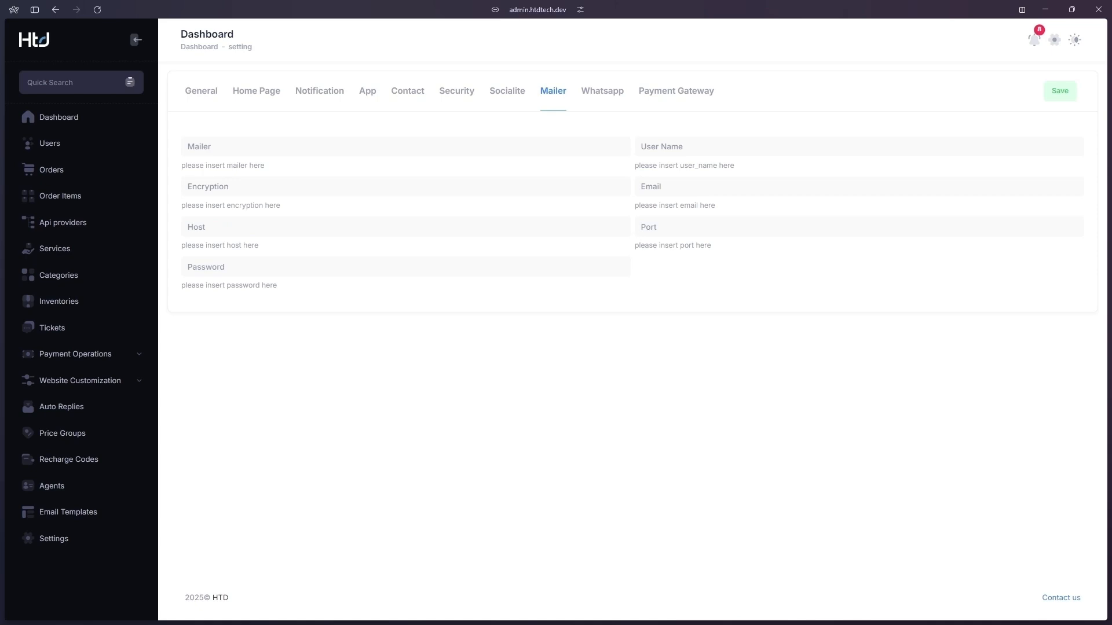
left_click(602, 99)
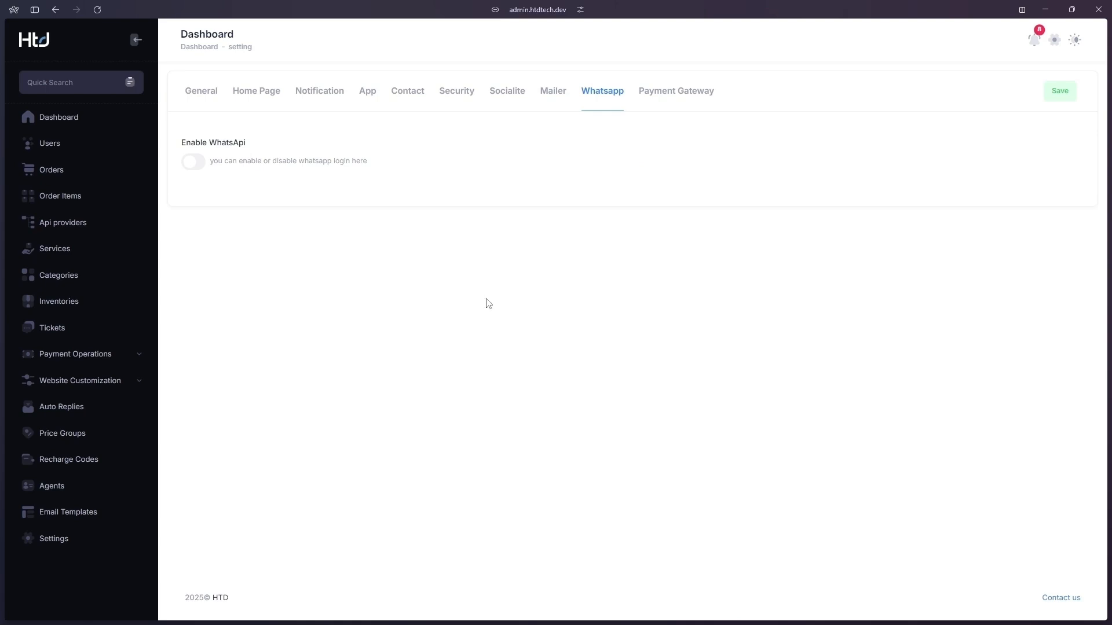
left_click(201, 165)
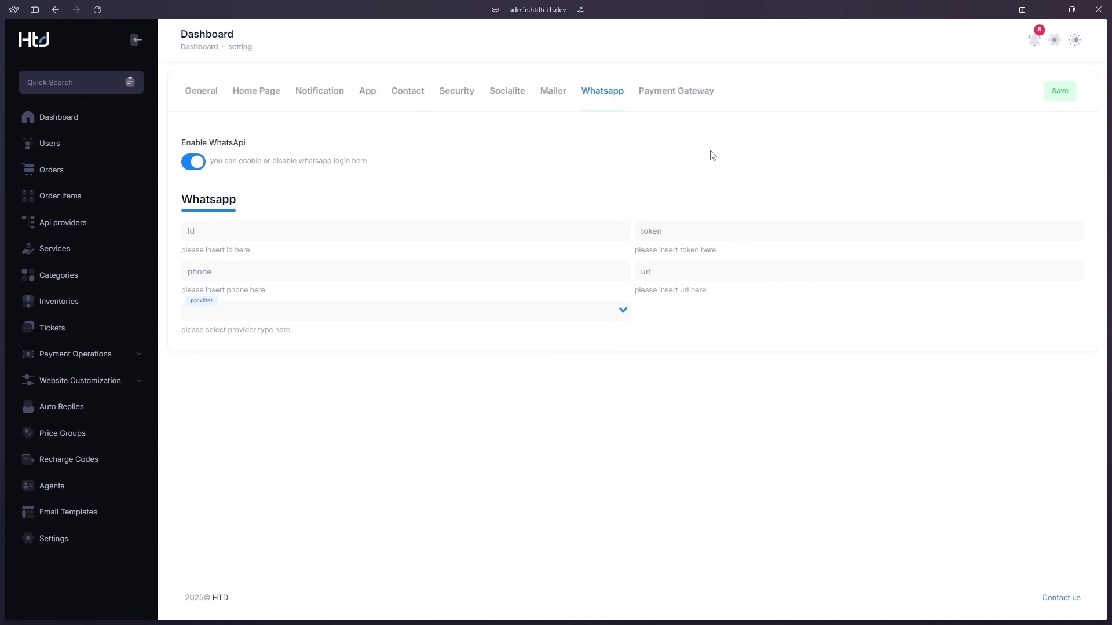
Set the payment gateway type to USDT TRC20 and select its wallet address and waiting minutes fields.
left_click(673, 93)
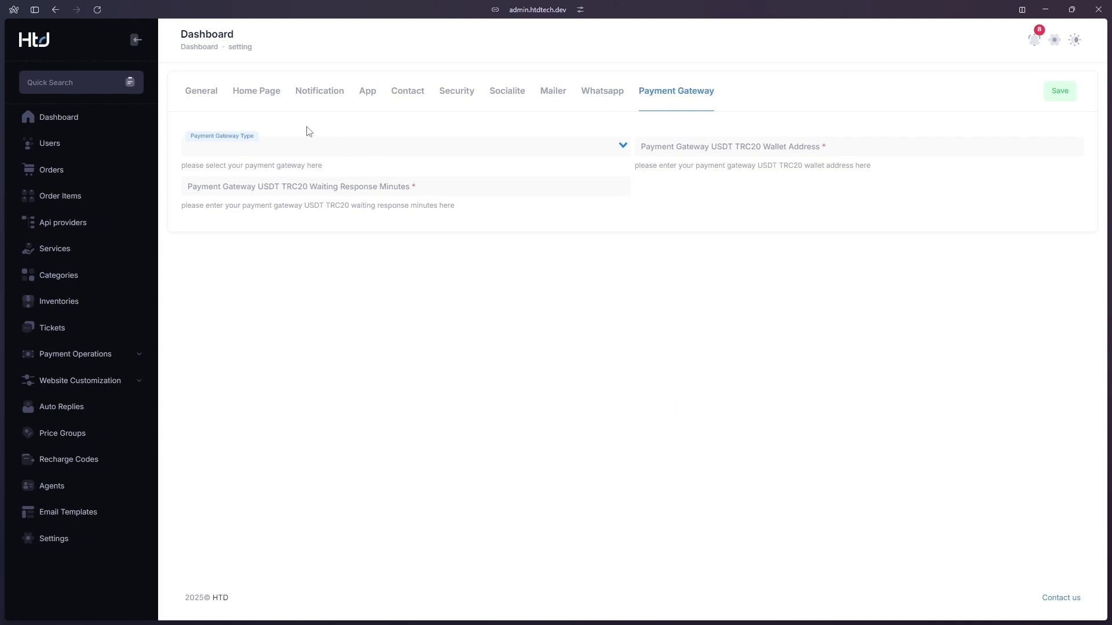
left_click(307, 144)
left_click(281, 164)
left_click(767, 146)
left_click(417, 185)
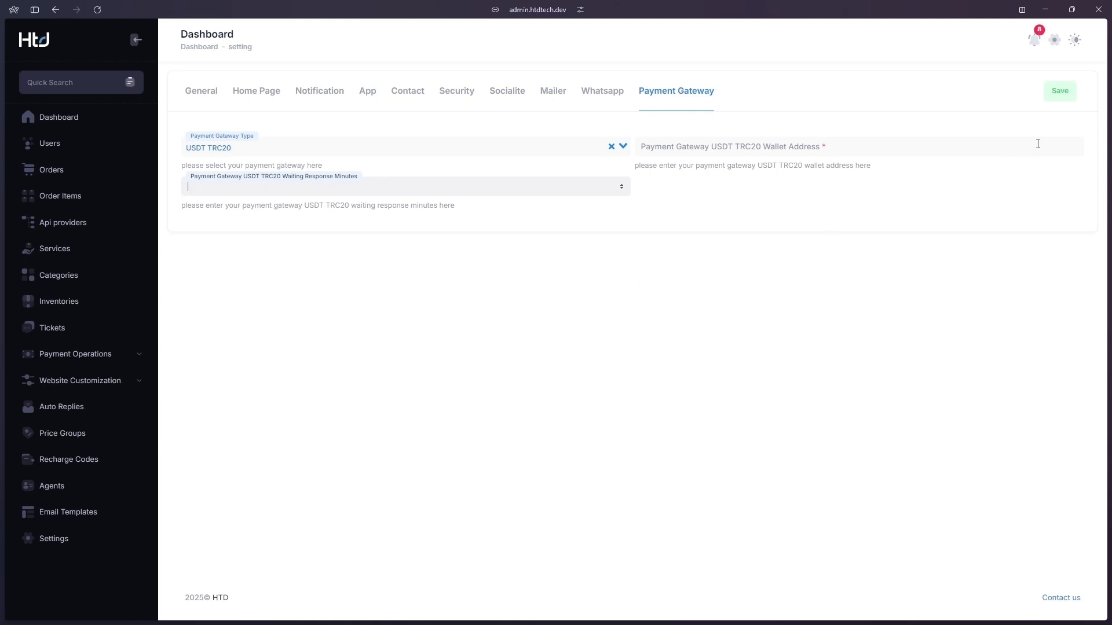
left_click(669, 372)
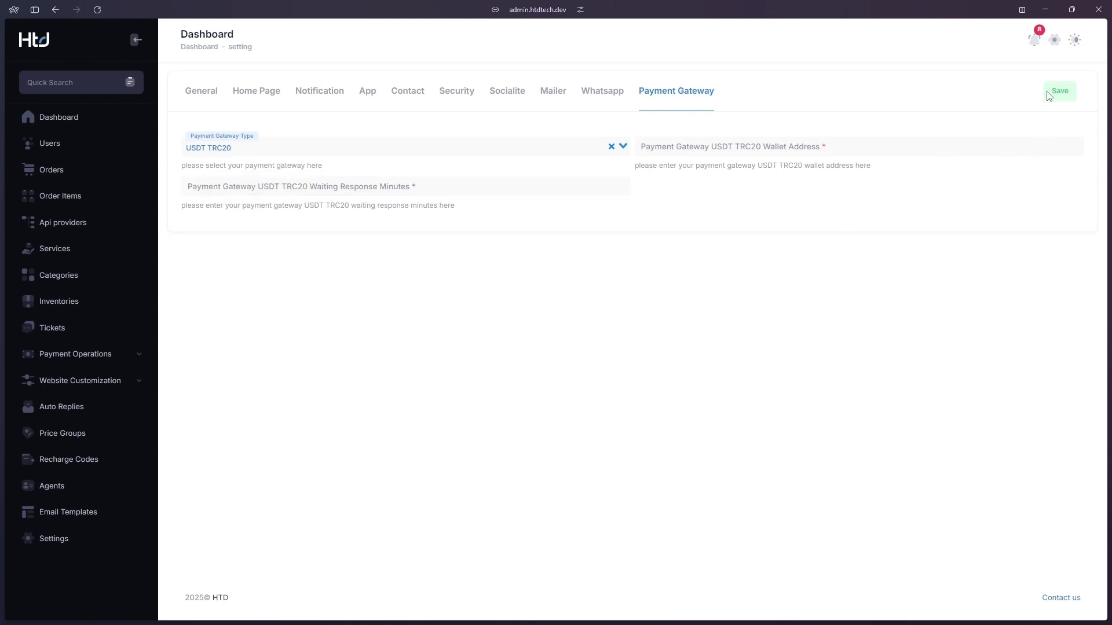